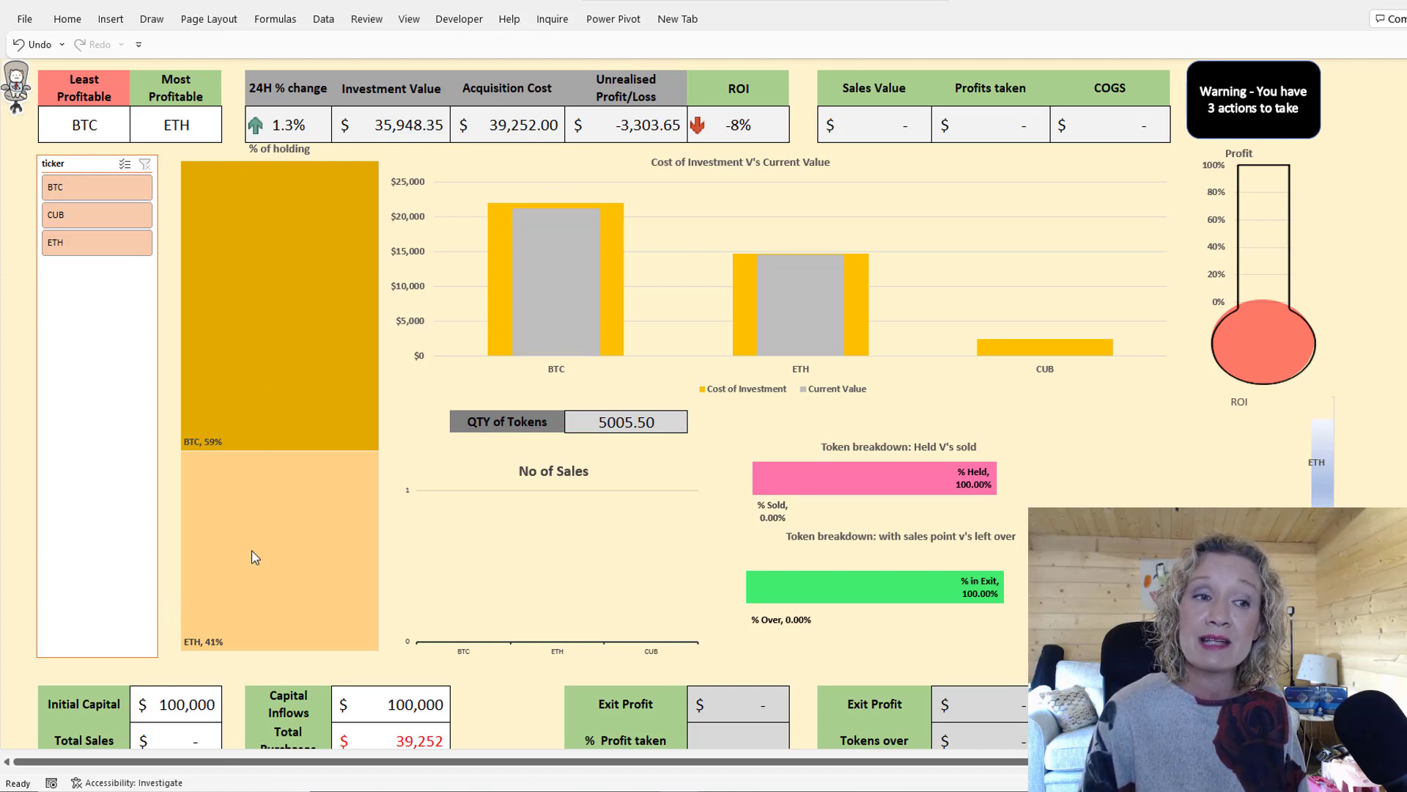
Look over the dashboard, then go back to the main navigation menu using the home icon
{"action": "mouse_move", "coordinate": [247, 556]}
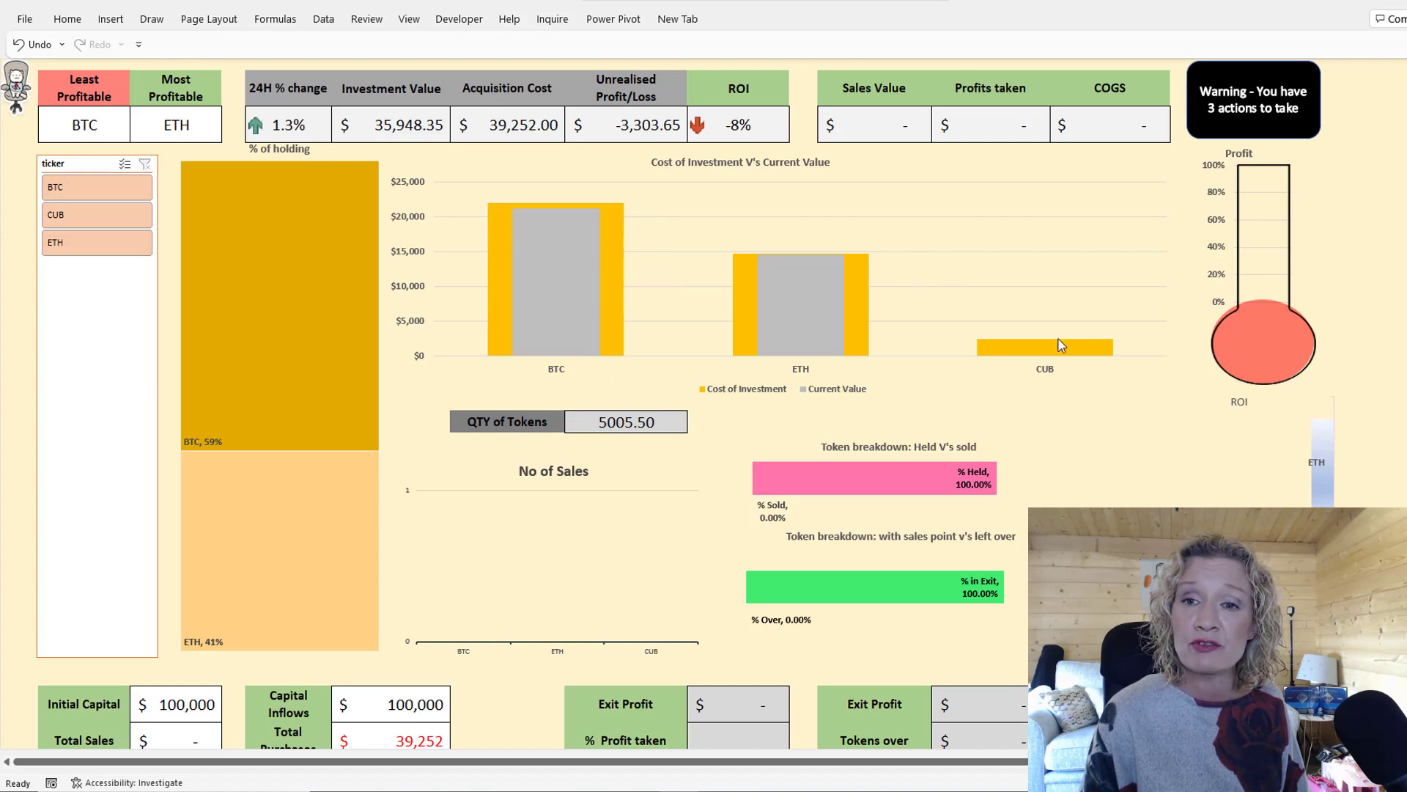
{"action": "mouse_move", "coordinate": [1060, 345]}
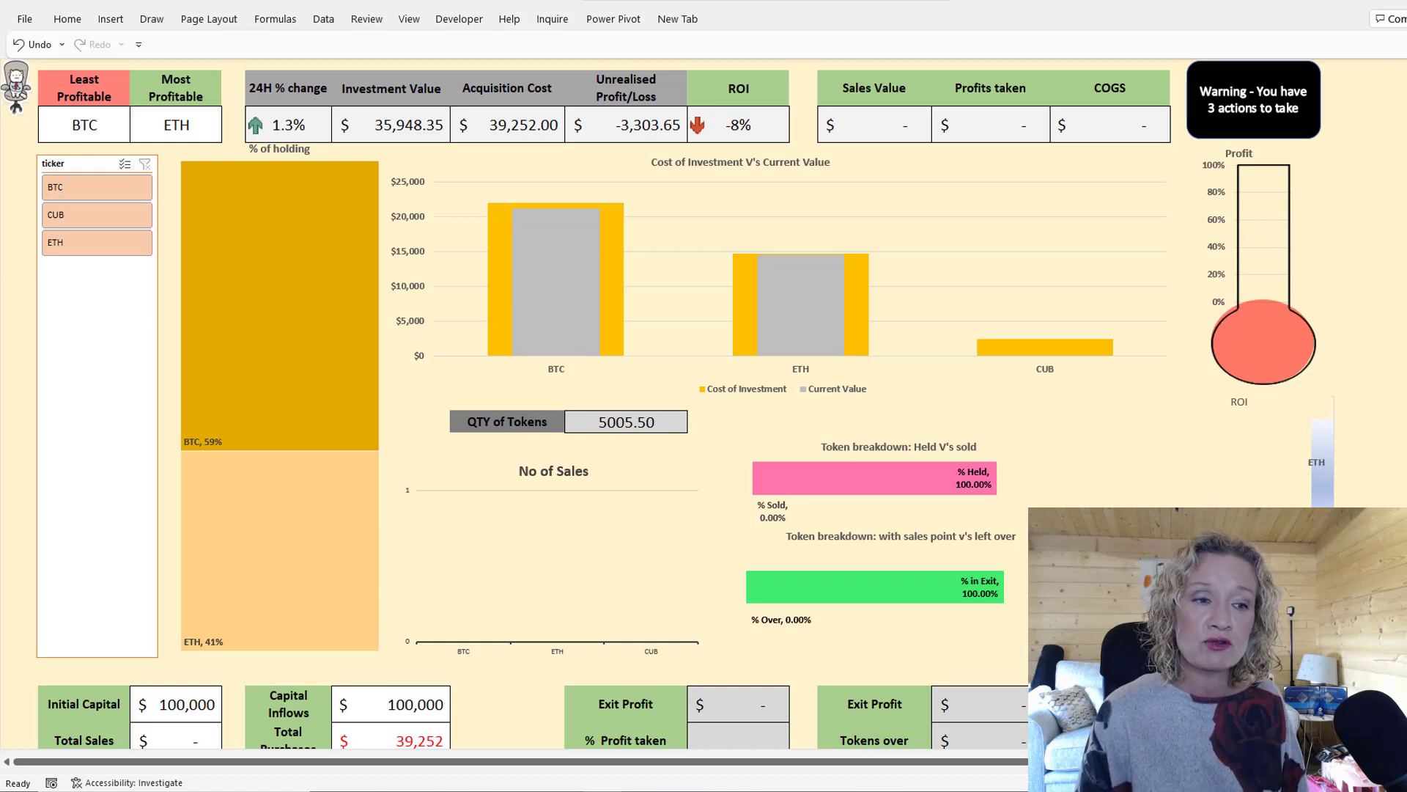
{"action": "scroll", "coordinate": [381, 726], "scroll_direction": "down", "scroll_amount": 3}
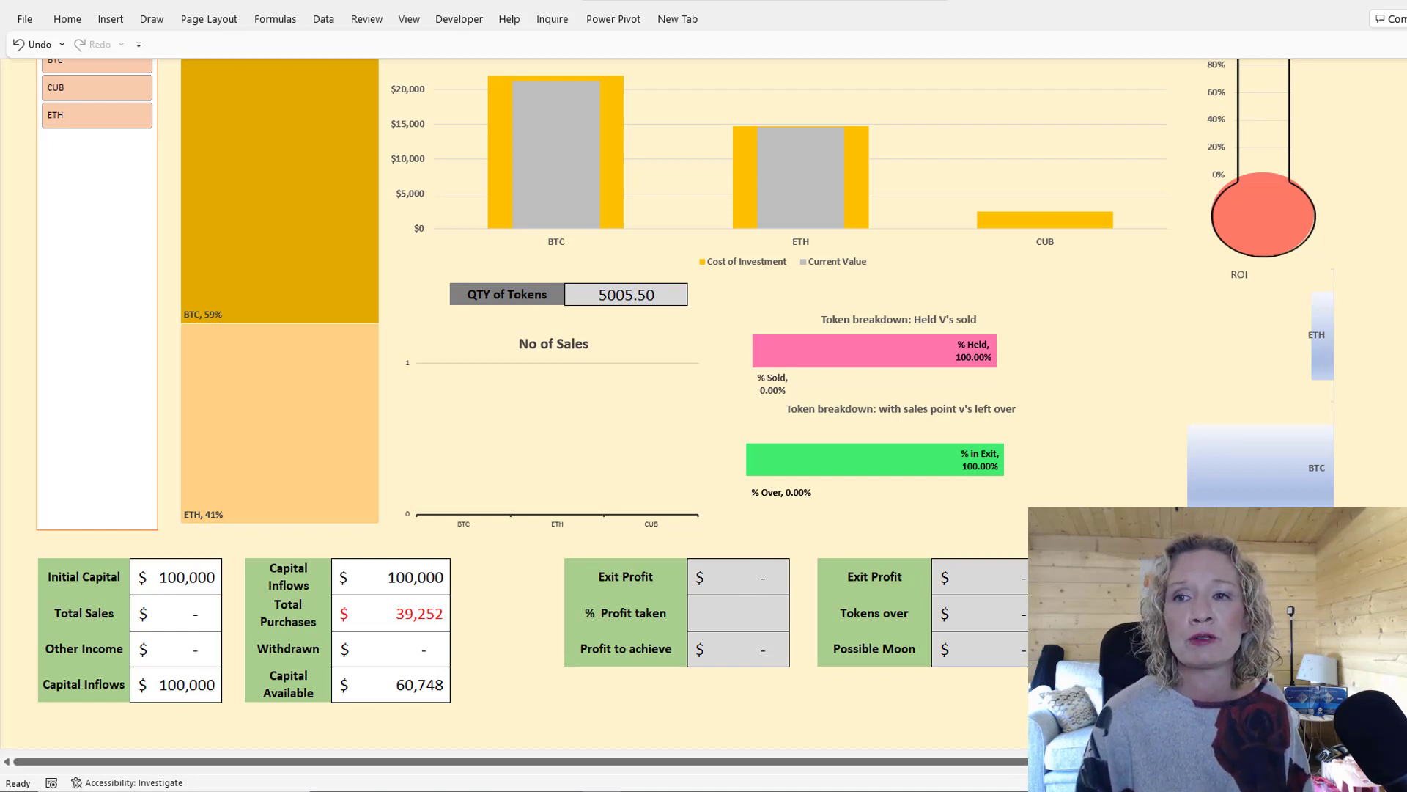
{"action": "scroll", "coordinate": [514, 403], "scroll_direction": "up", "scroll_amount": 2}
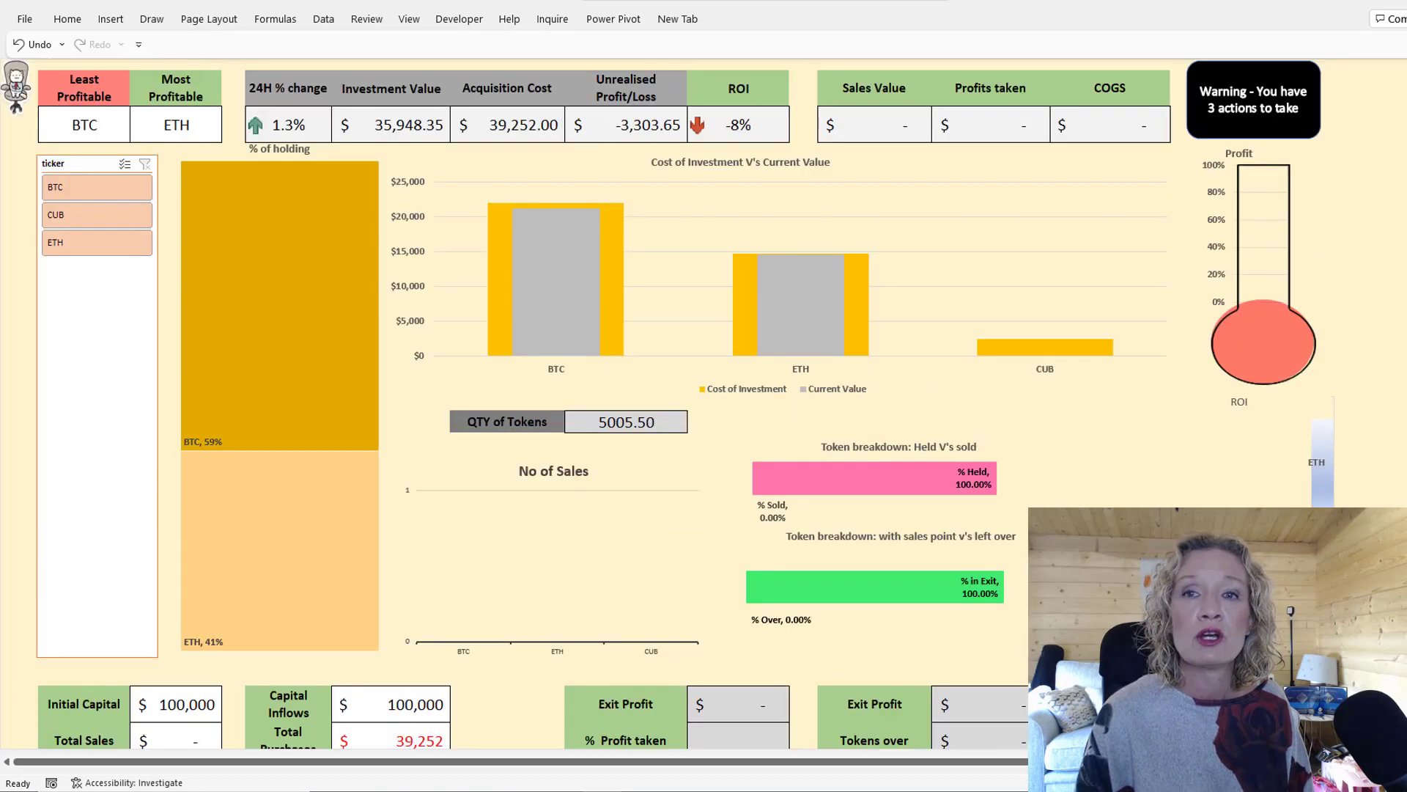
{"action": "left_click", "coordinate": [16, 102]}
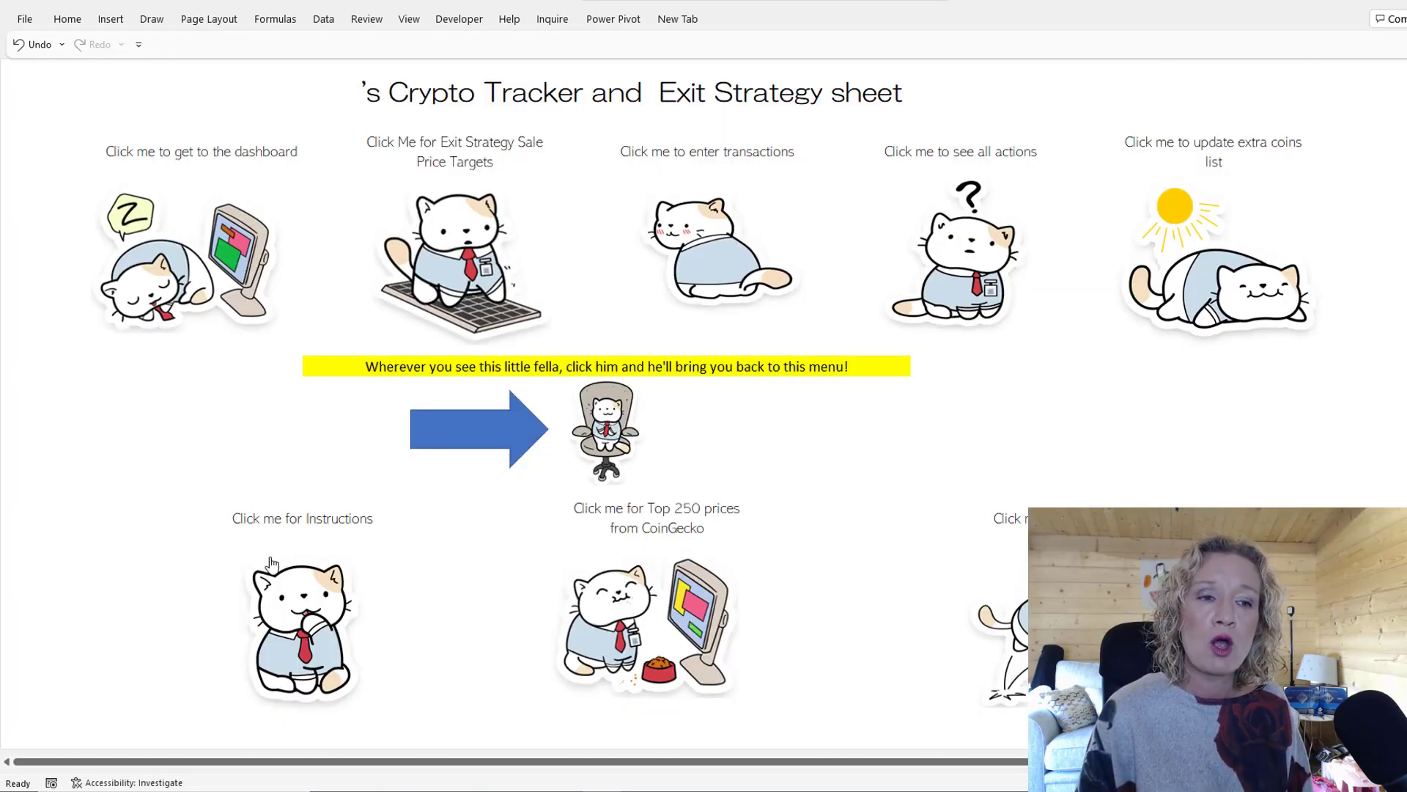
Open the instructions sheet and enter the owner's name in the orange name cell
{"action": "left_click", "coordinate": [289, 618]}
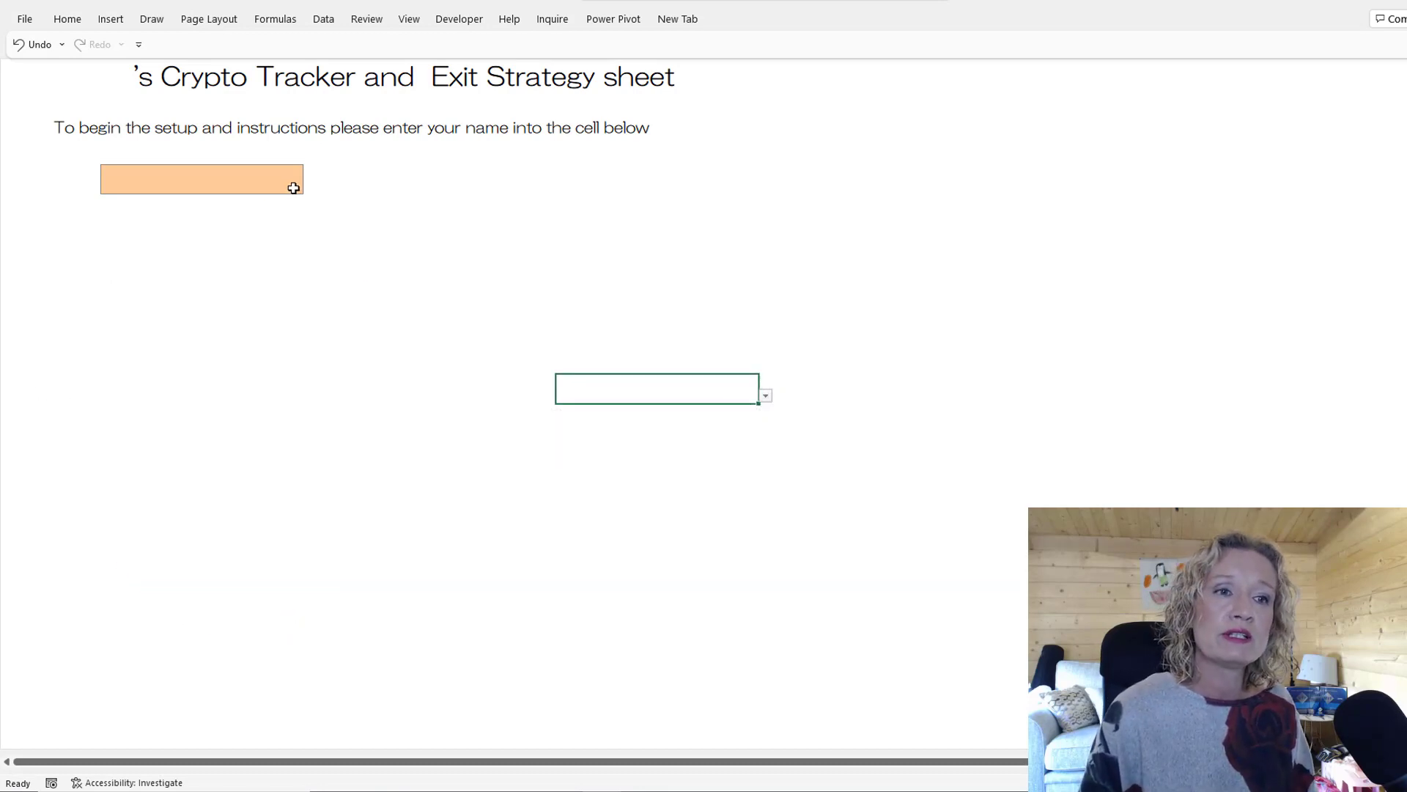
{"action": "left_click", "coordinate": [257, 187]}
{"action": "type", "text": "Paula"}
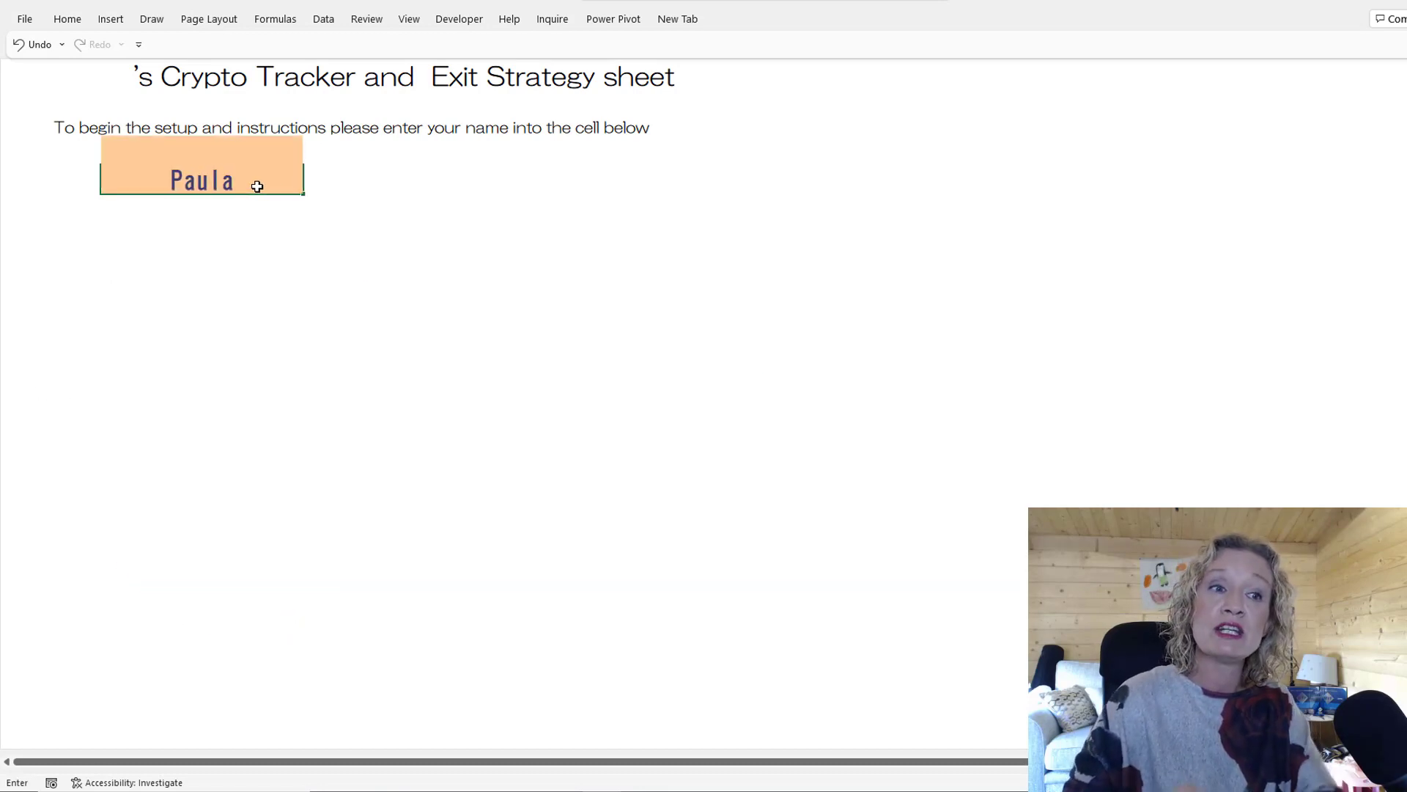
{"action": "key", "text": "Return"}
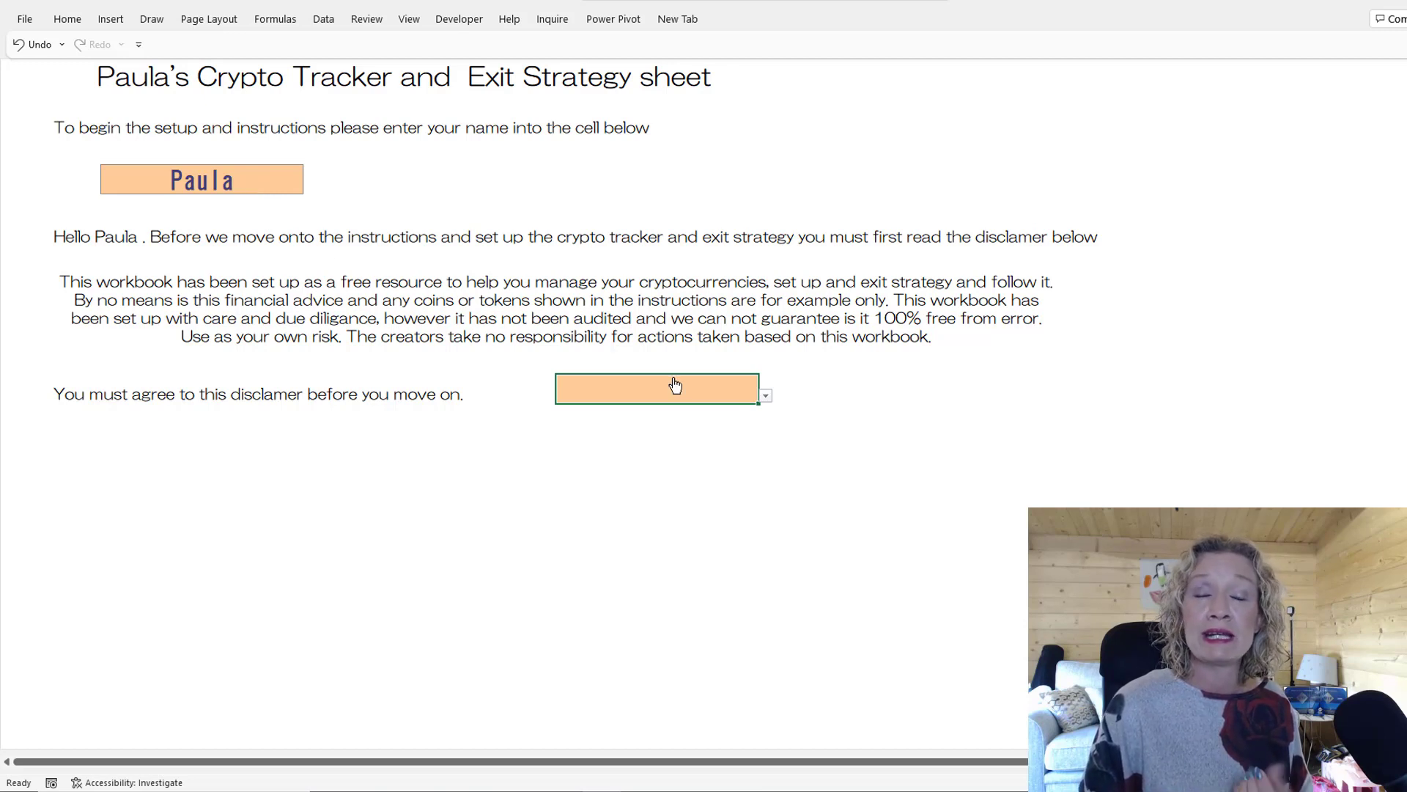
Set the disclaimer answer to I AGREE and move on to the menu sheet
{"action": "key", "text": "alt+Down"}
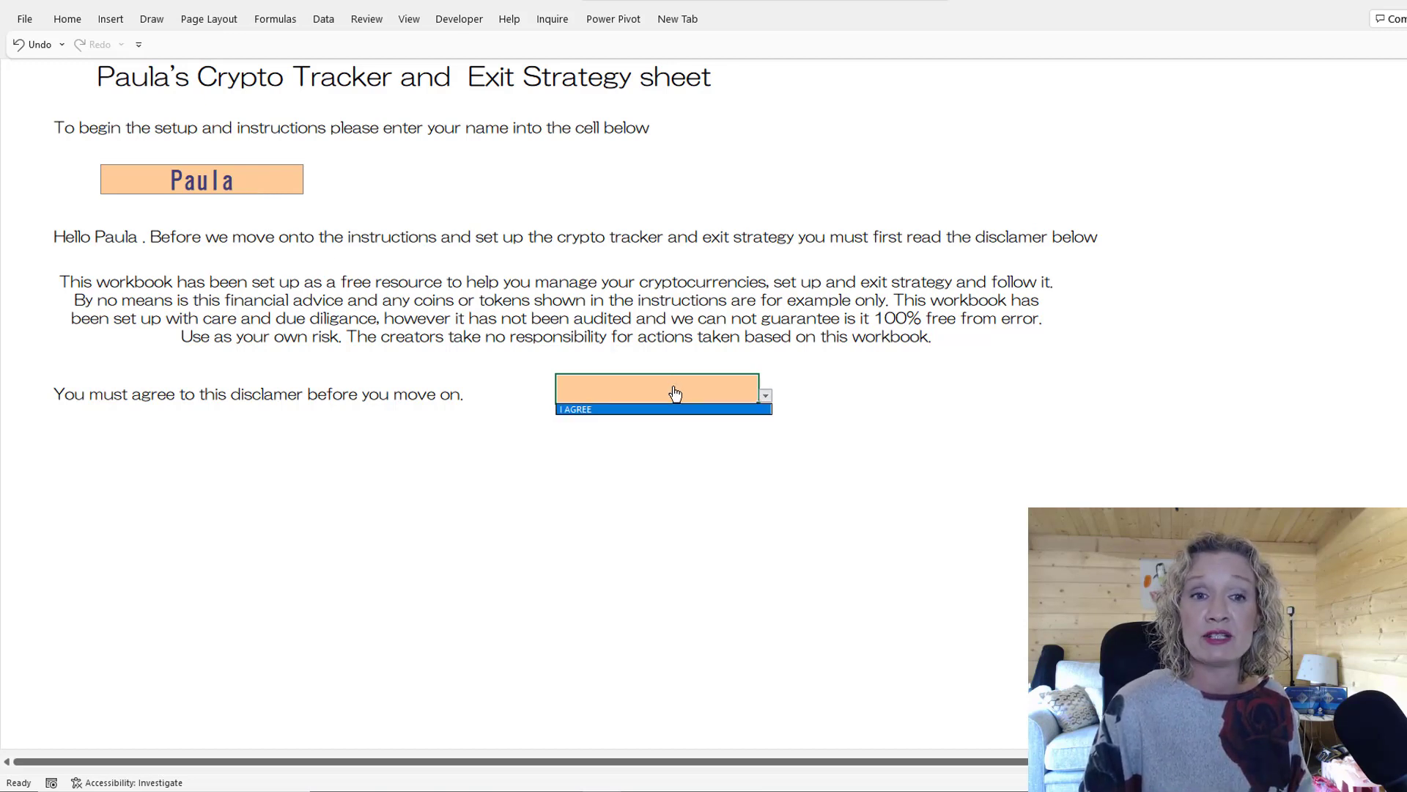
{"action": "left_click", "coordinate": [586, 411]}
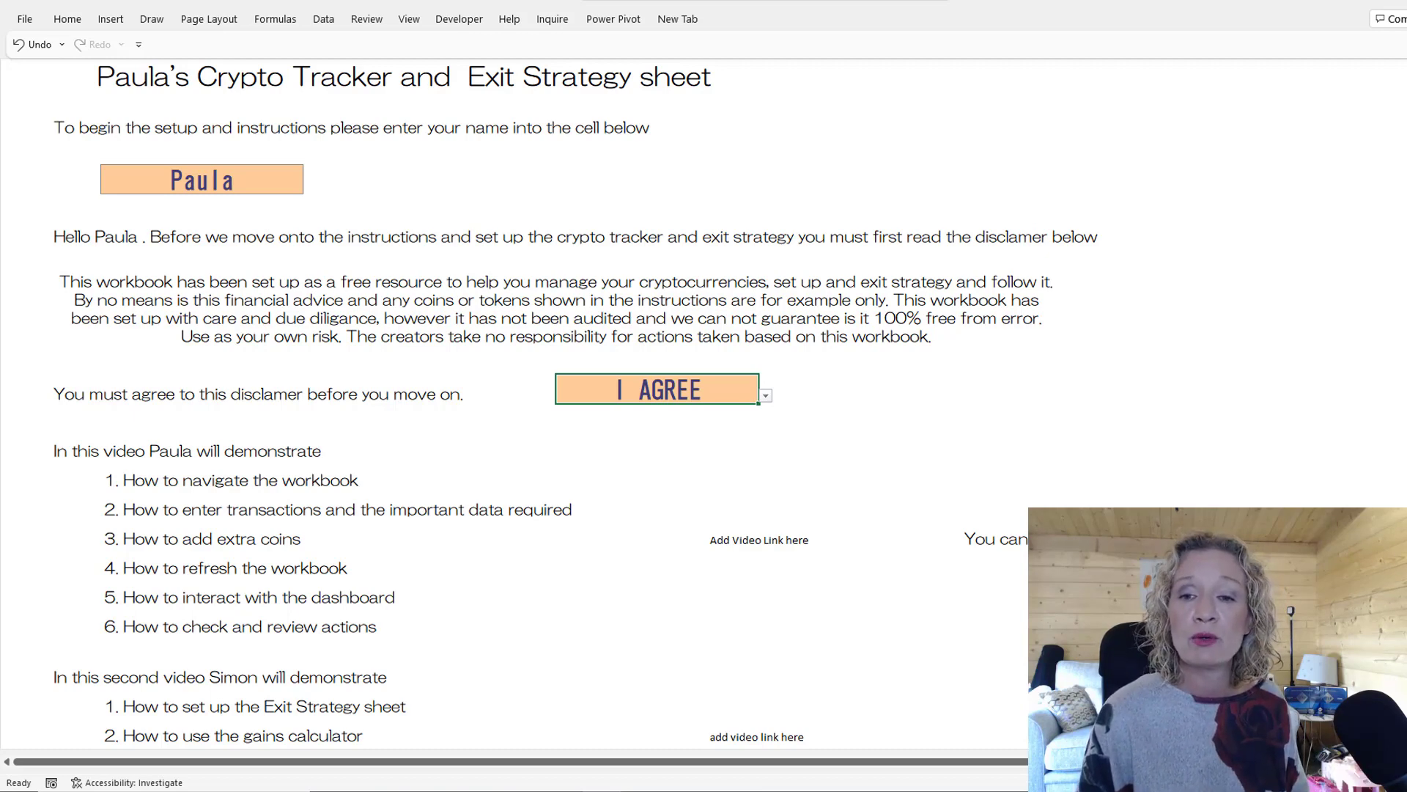
{"action": "key", "text": "ctrl+Page_Down"}
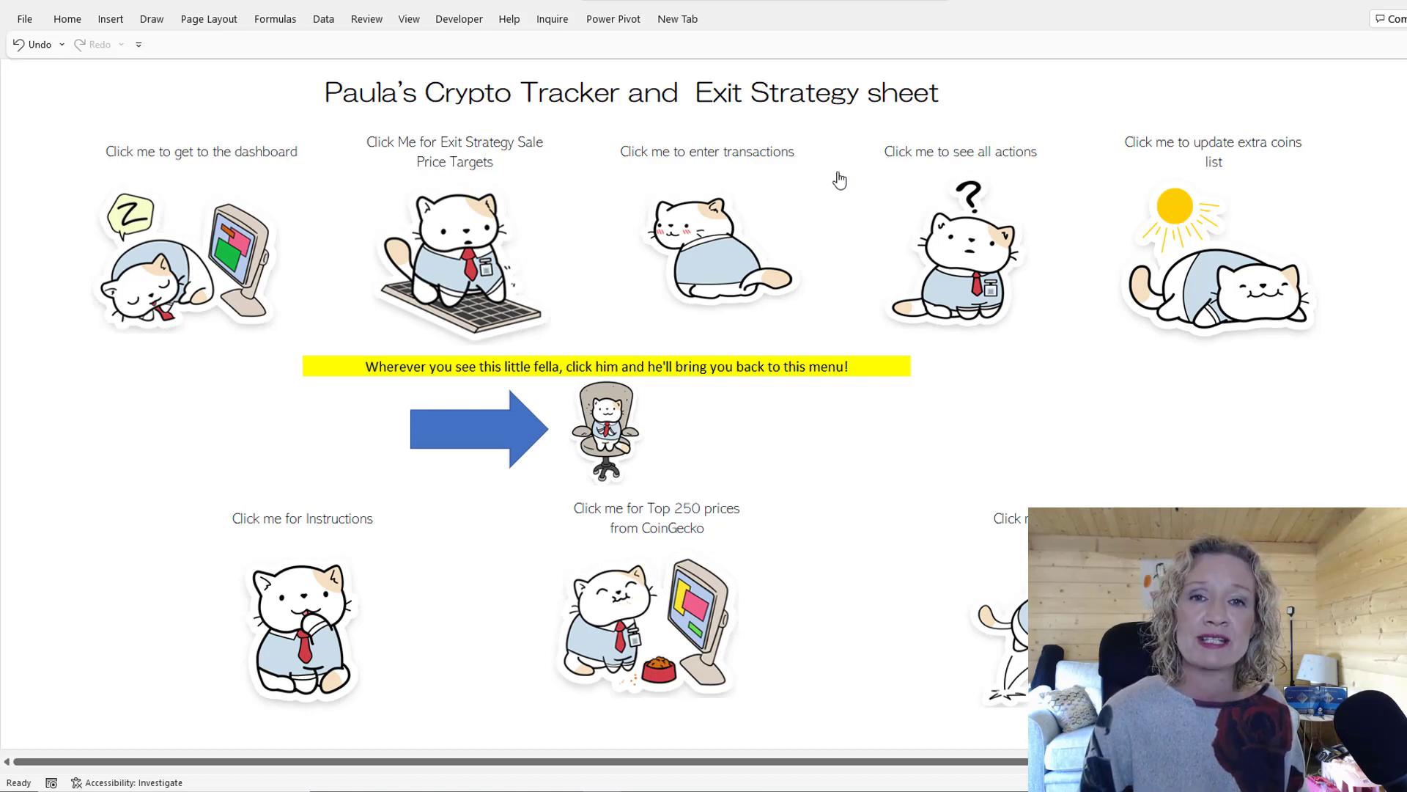
Open the transactions sheet from the menu's 'Click me to enter transactions' image
{"action": "left_click", "coordinate": [713, 244]}
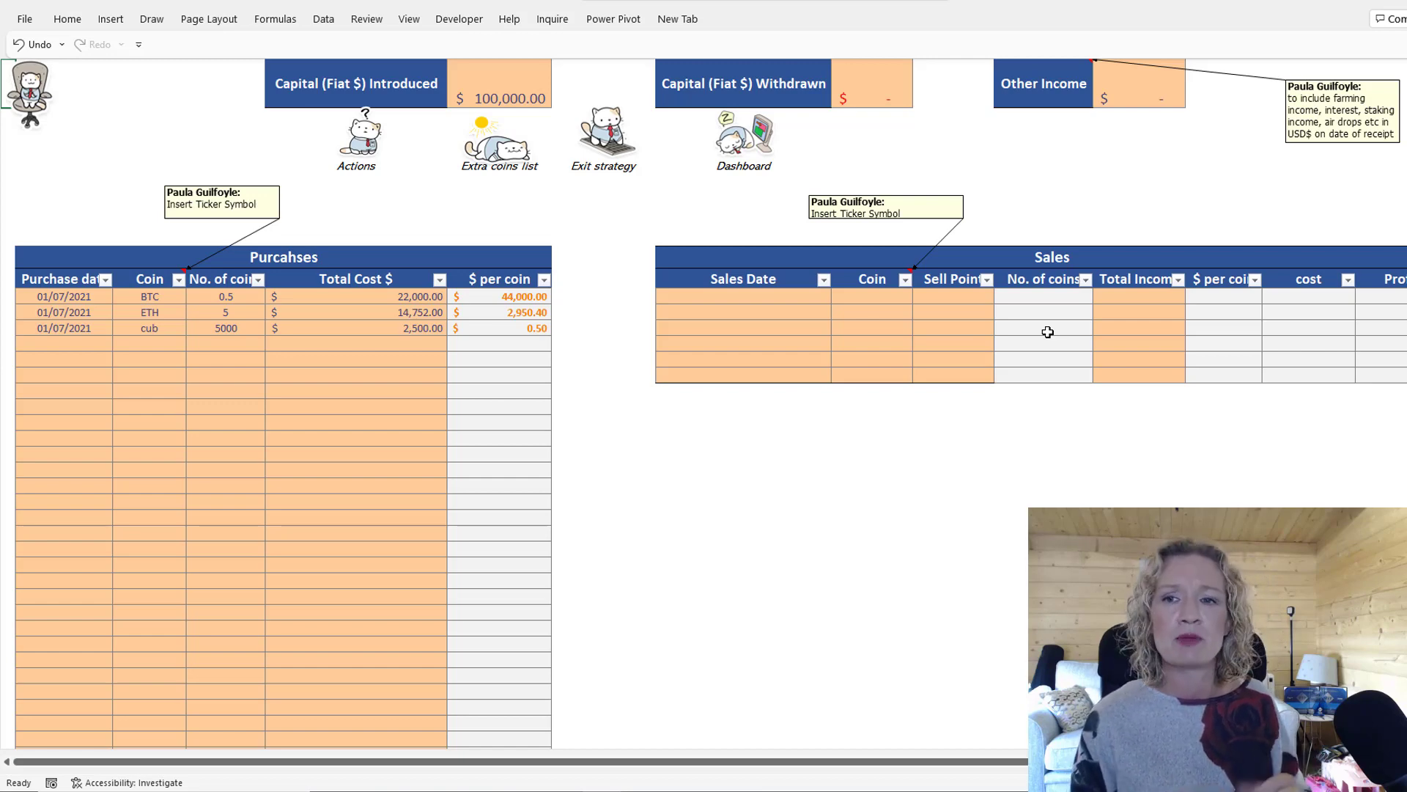
Add an empty row at the bottom of the Sales table, dismissing the formula-reference warning
{"action": "left_click", "coordinate": [1404, 379]}
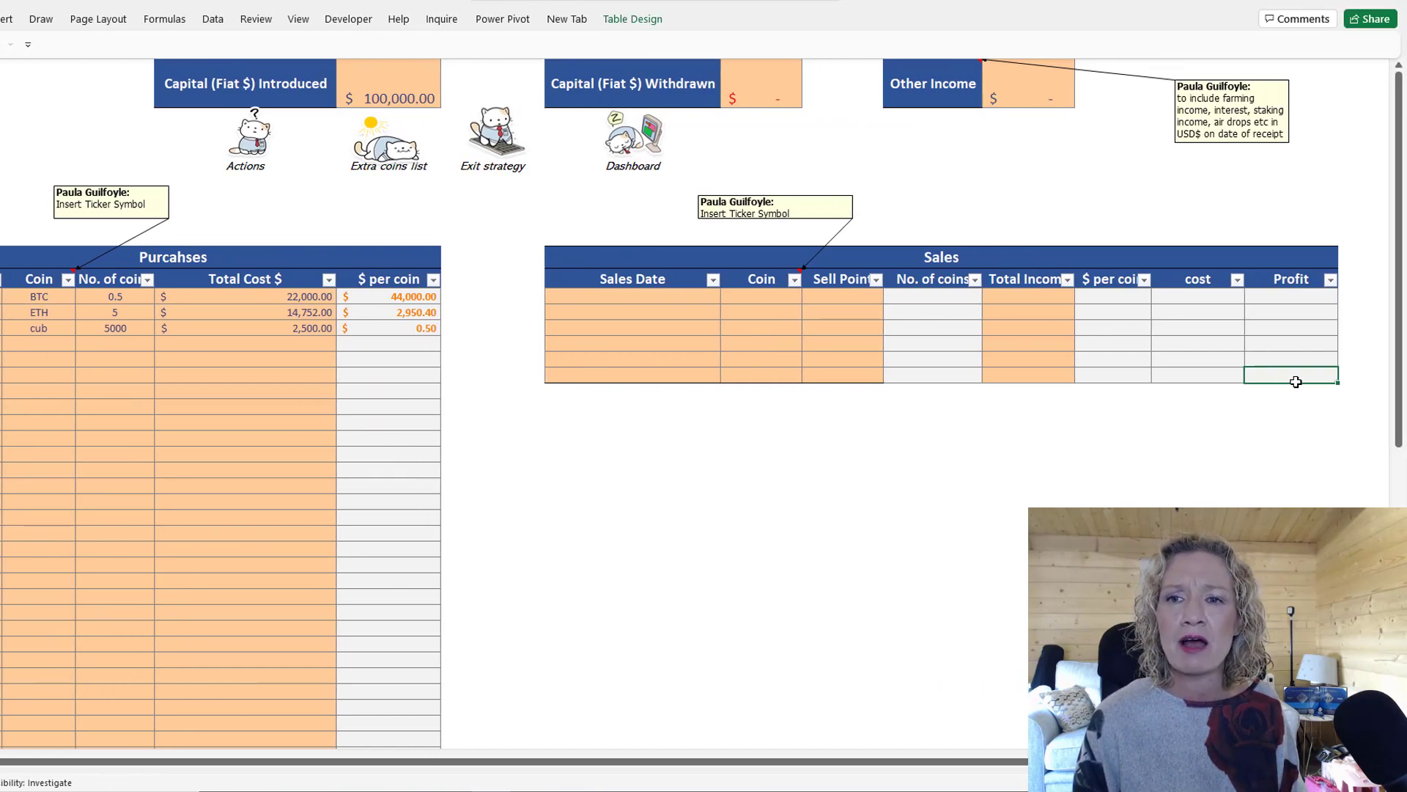
{"action": "left_click", "coordinate": [1111, 456]}
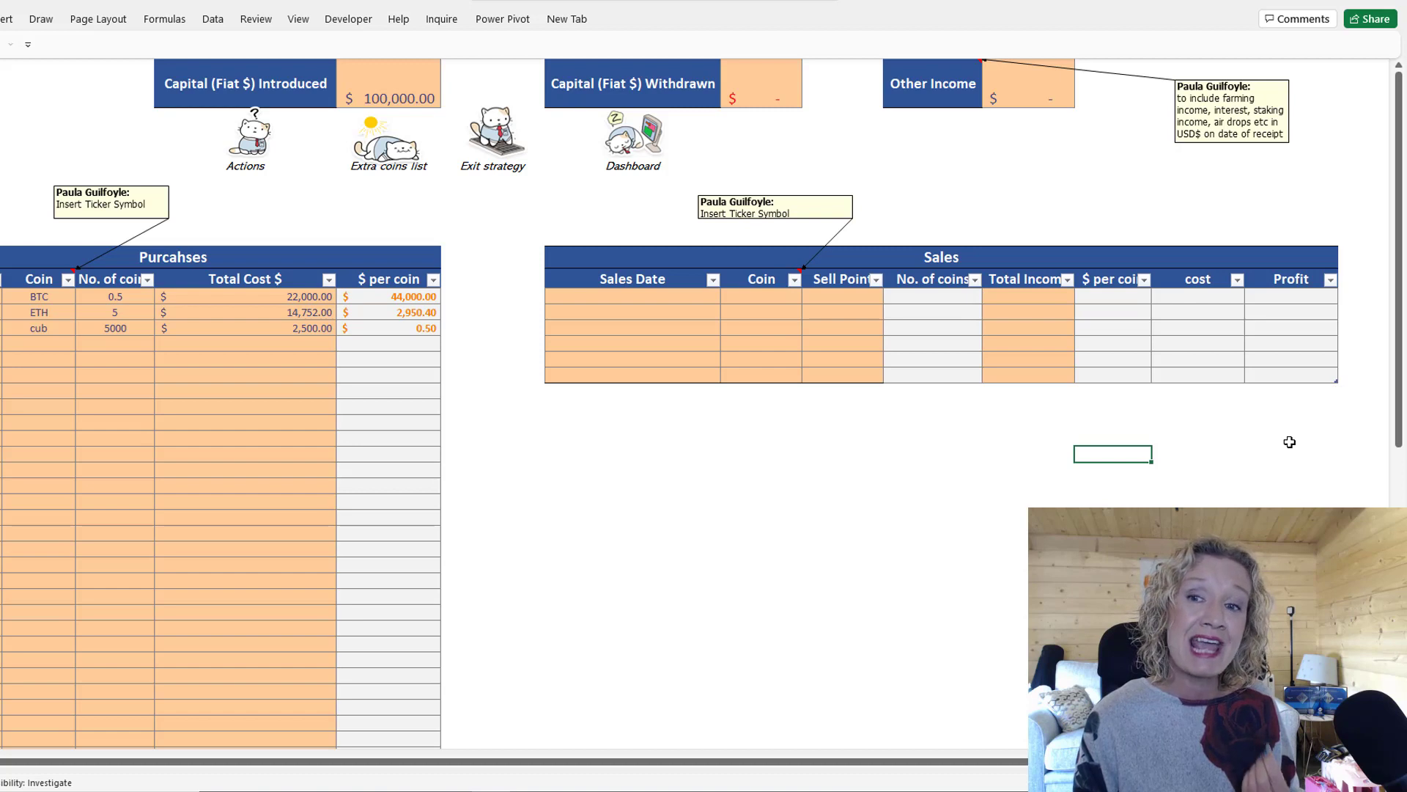
{"action": "left_click", "coordinate": [1289, 375]}
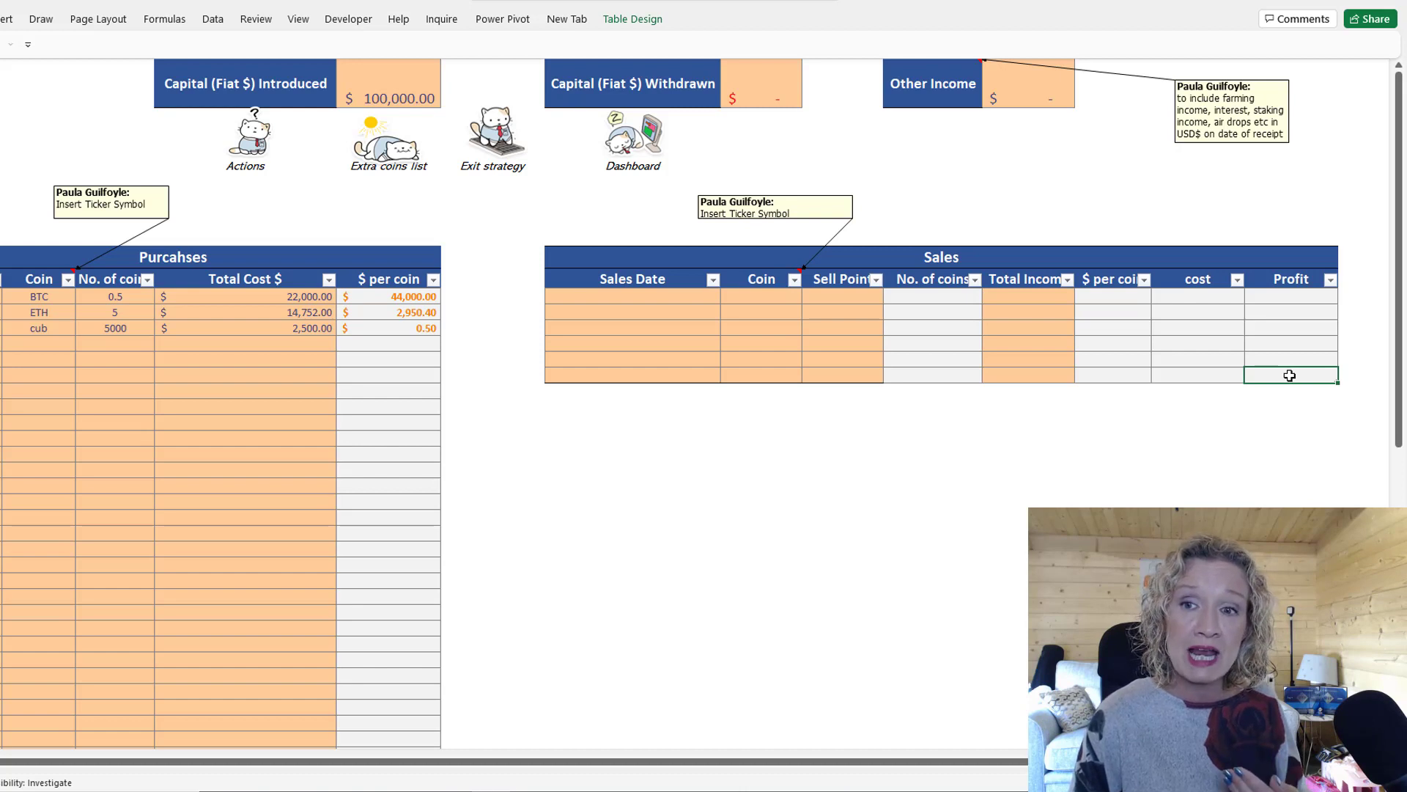
{"action": "key", "text": "Tab"}
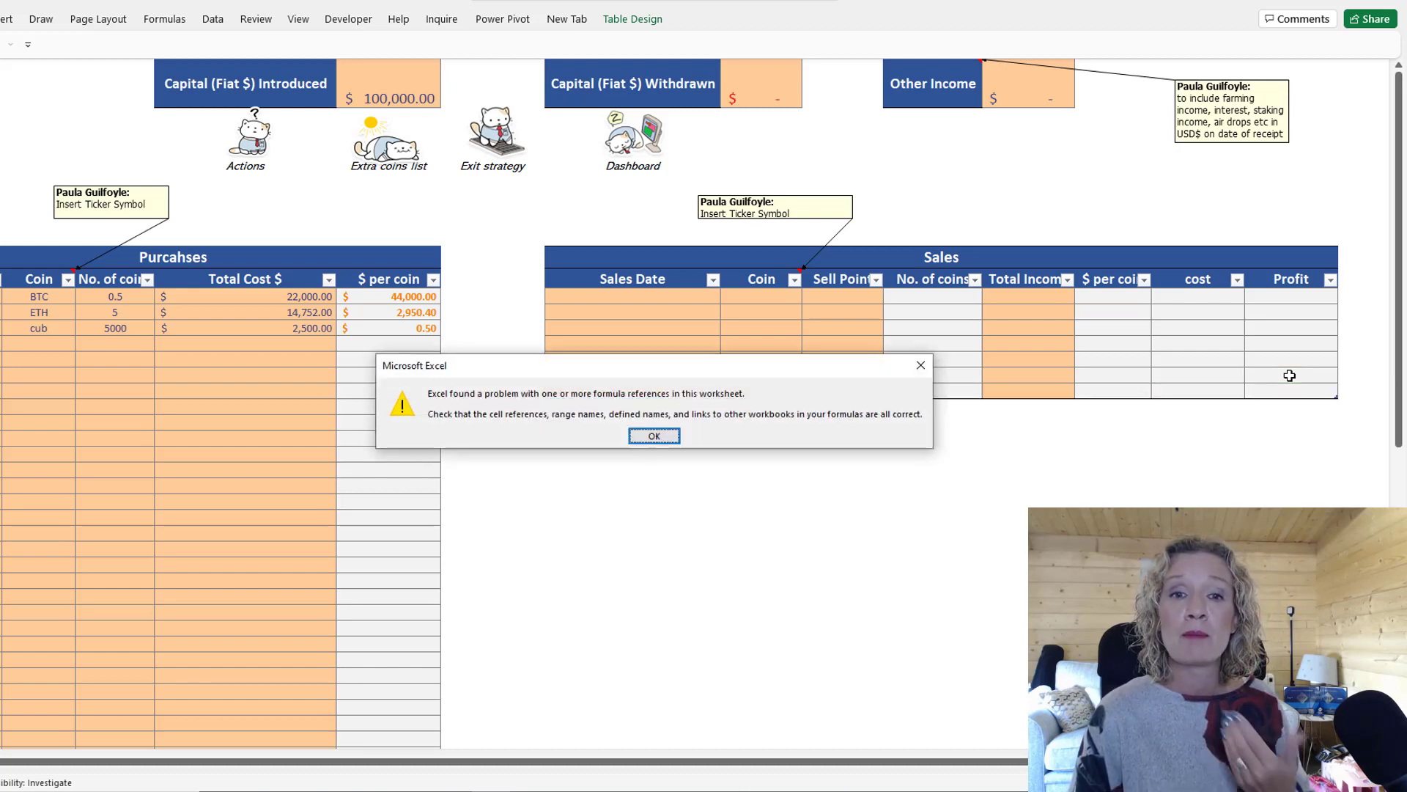
{"action": "left_click", "coordinate": [656, 435]}
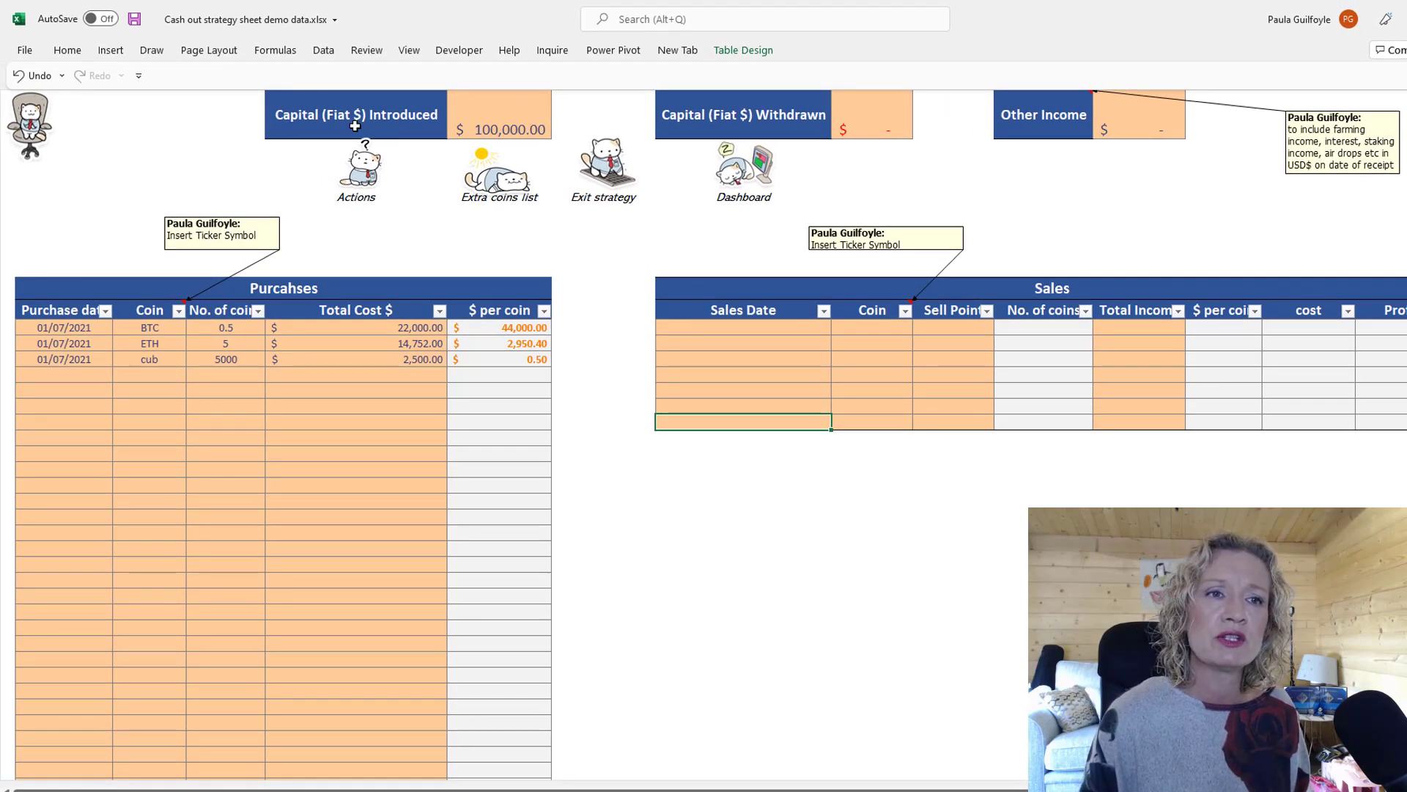
Enter $1,000.00 as Capital Withdrawn, then clear that amount again
{"action": "left_click", "coordinate": [354, 126]}
{"action": "left_click", "coordinate": [490, 127]}
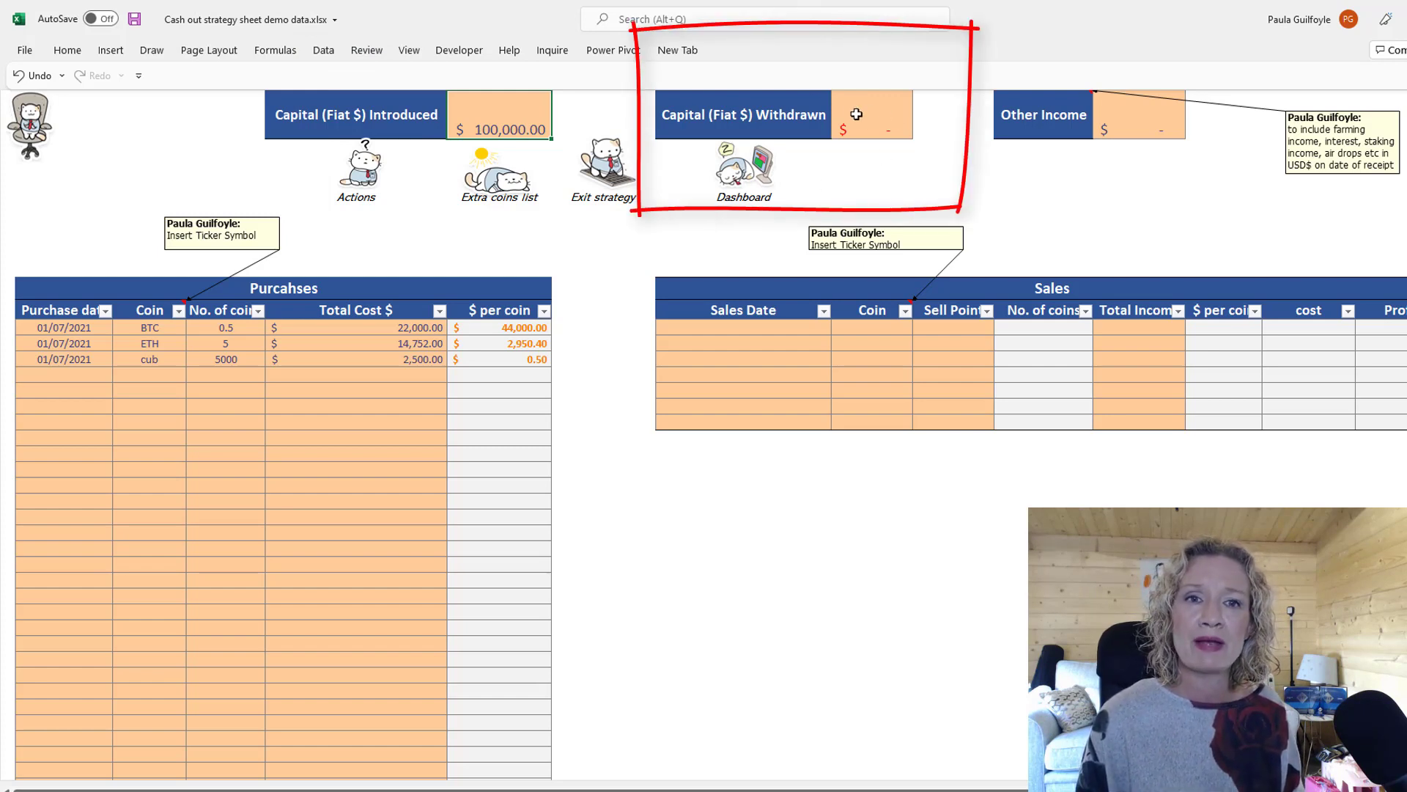
{"action": "left_click", "coordinate": [862, 121]}
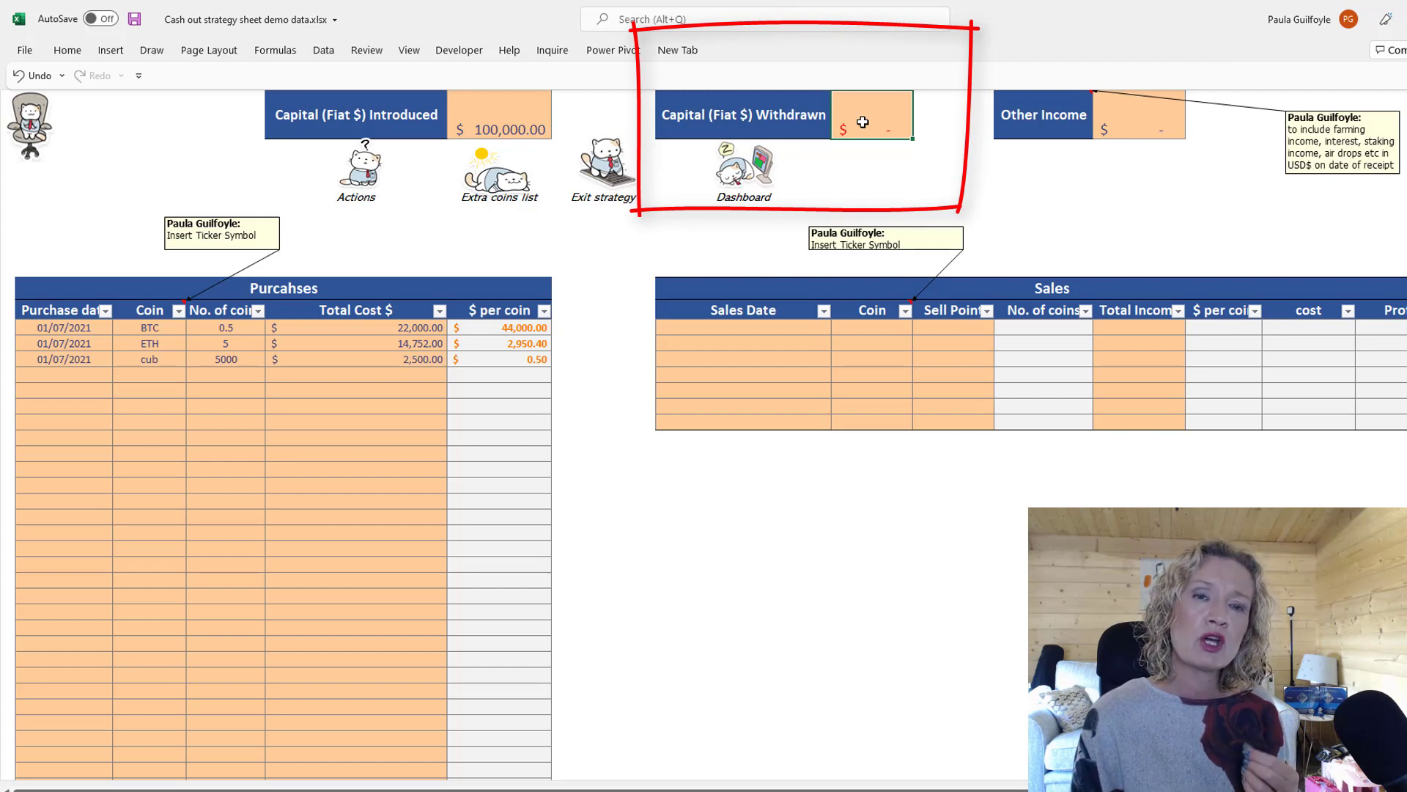
{"action": "type", "text": "1"}
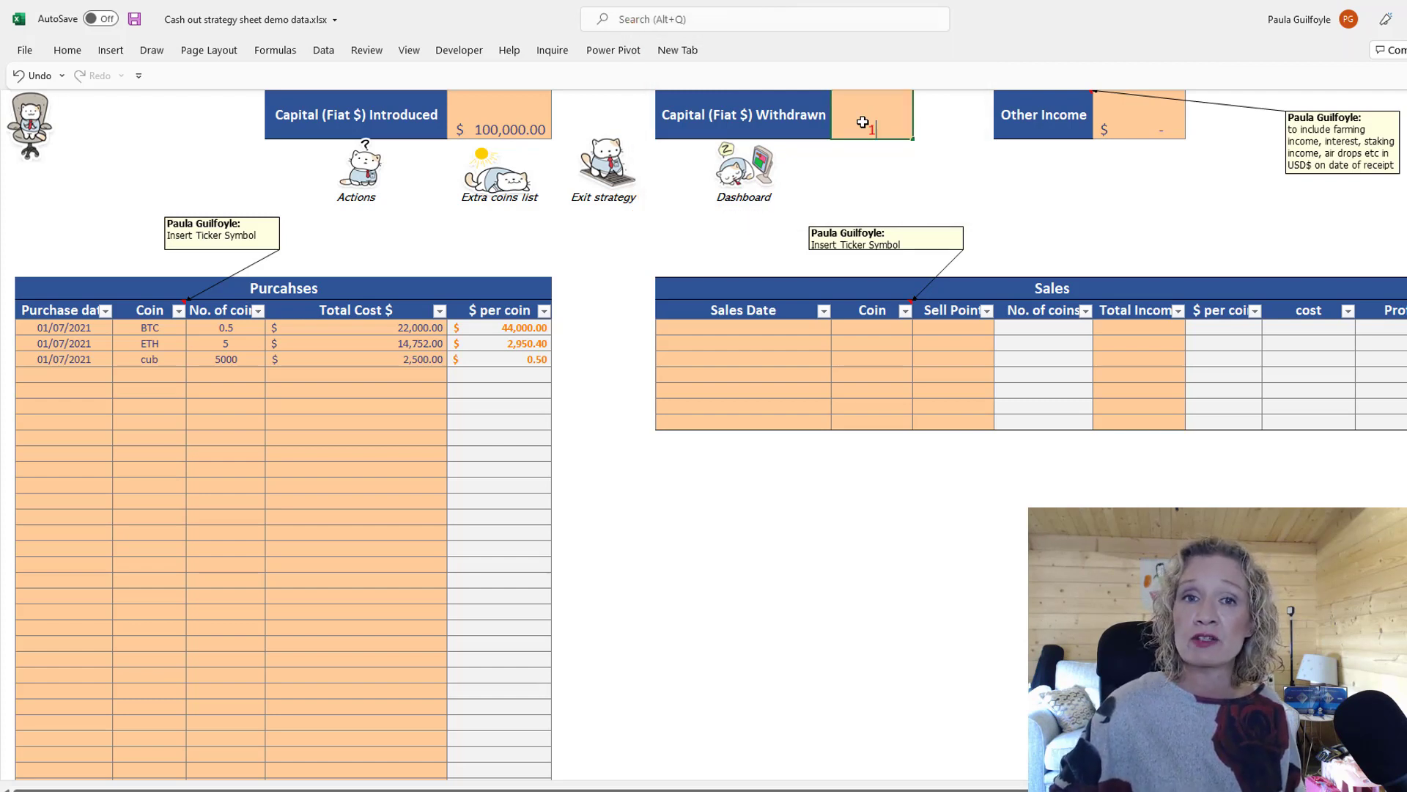
{"action": "type", "text": ",00000"}
{"action": "key", "text": "Return"}
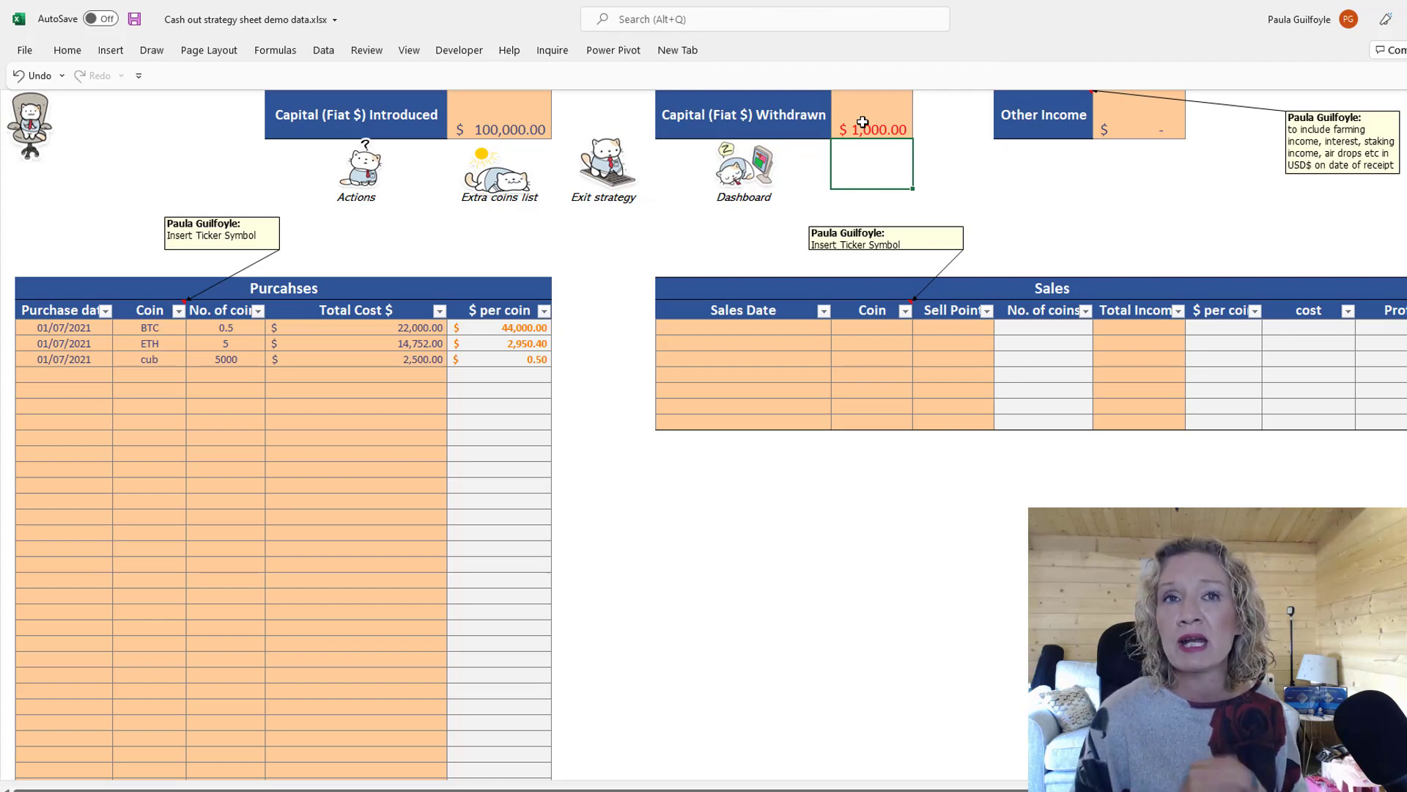
{"action": "left_click", "coordinate": [862, 123]}
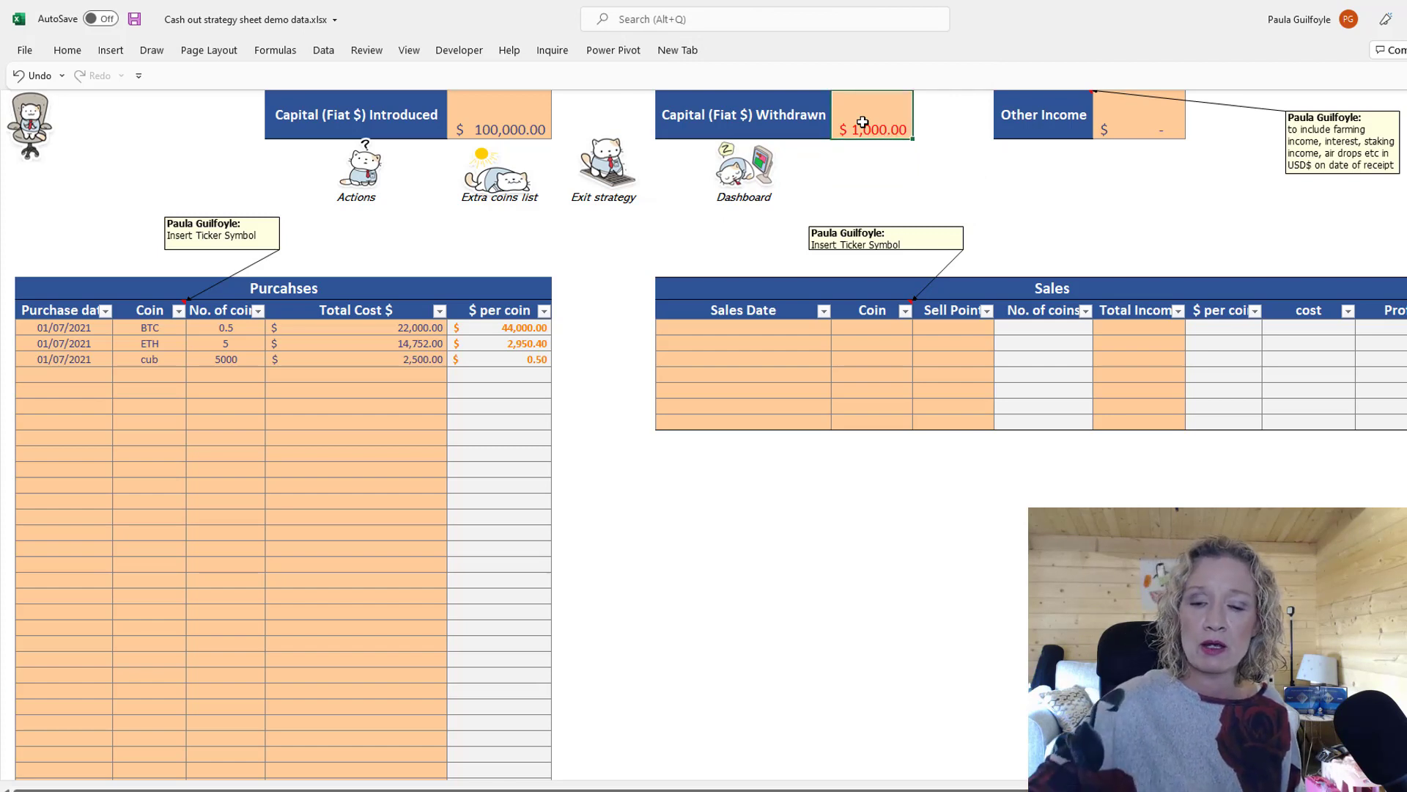
{"action": "key", "text": "BackSpace"}
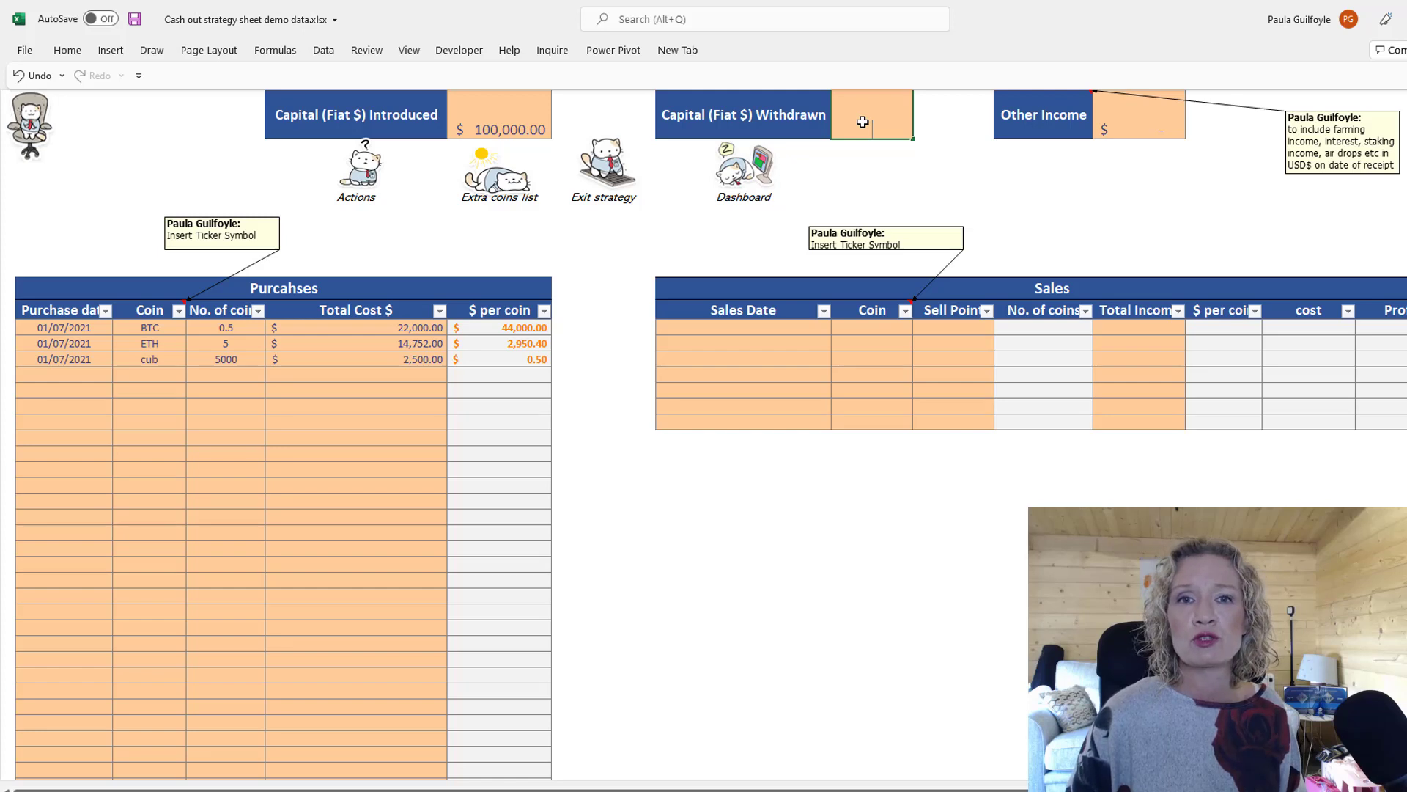
{"action": "left_click", "coordinate": [1063, 185]}
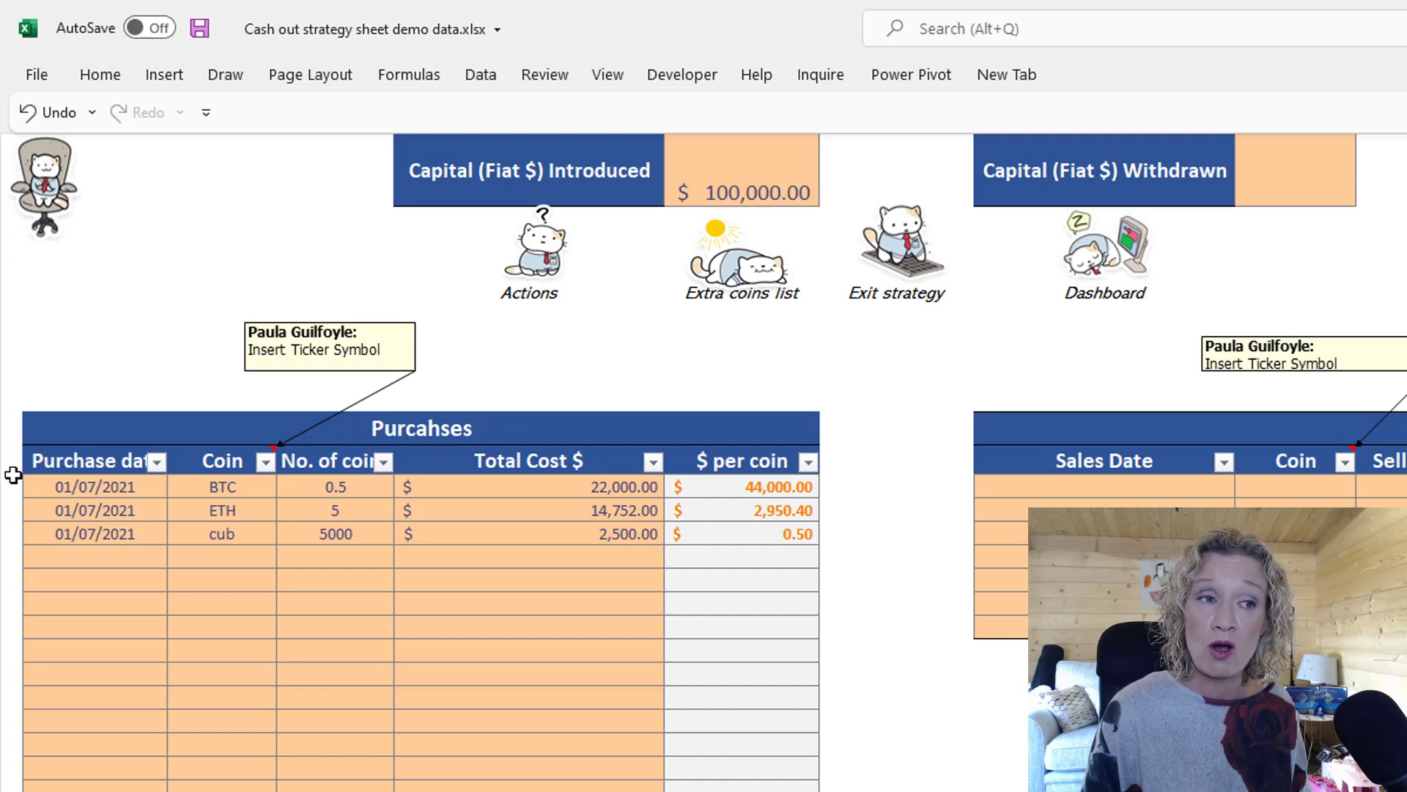
Add a 01/08/2021 purchase of 0.5 btc costing 24,000.00
{"action": "left_click", "coordinate": [75, 558]}
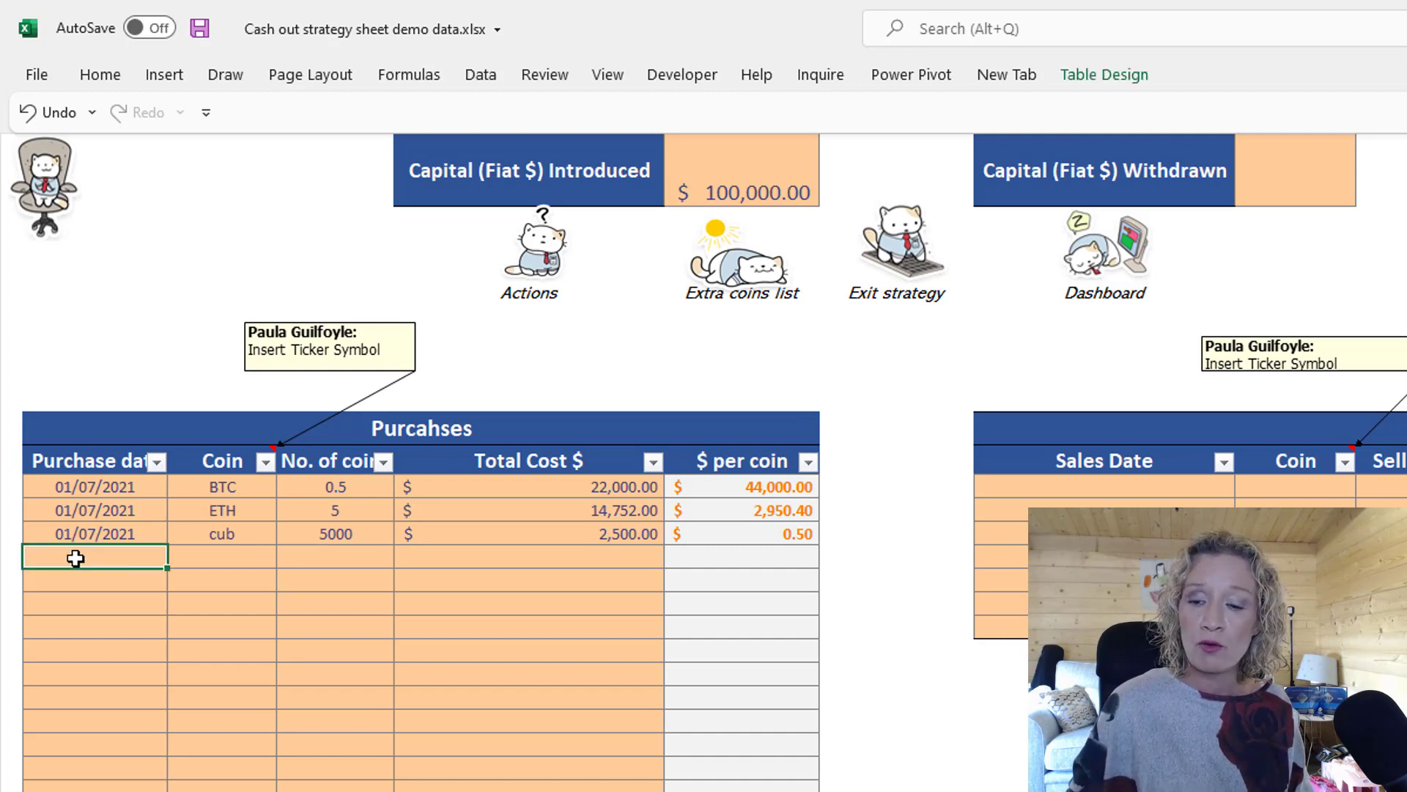
{"action": "type", "text": "1/"}
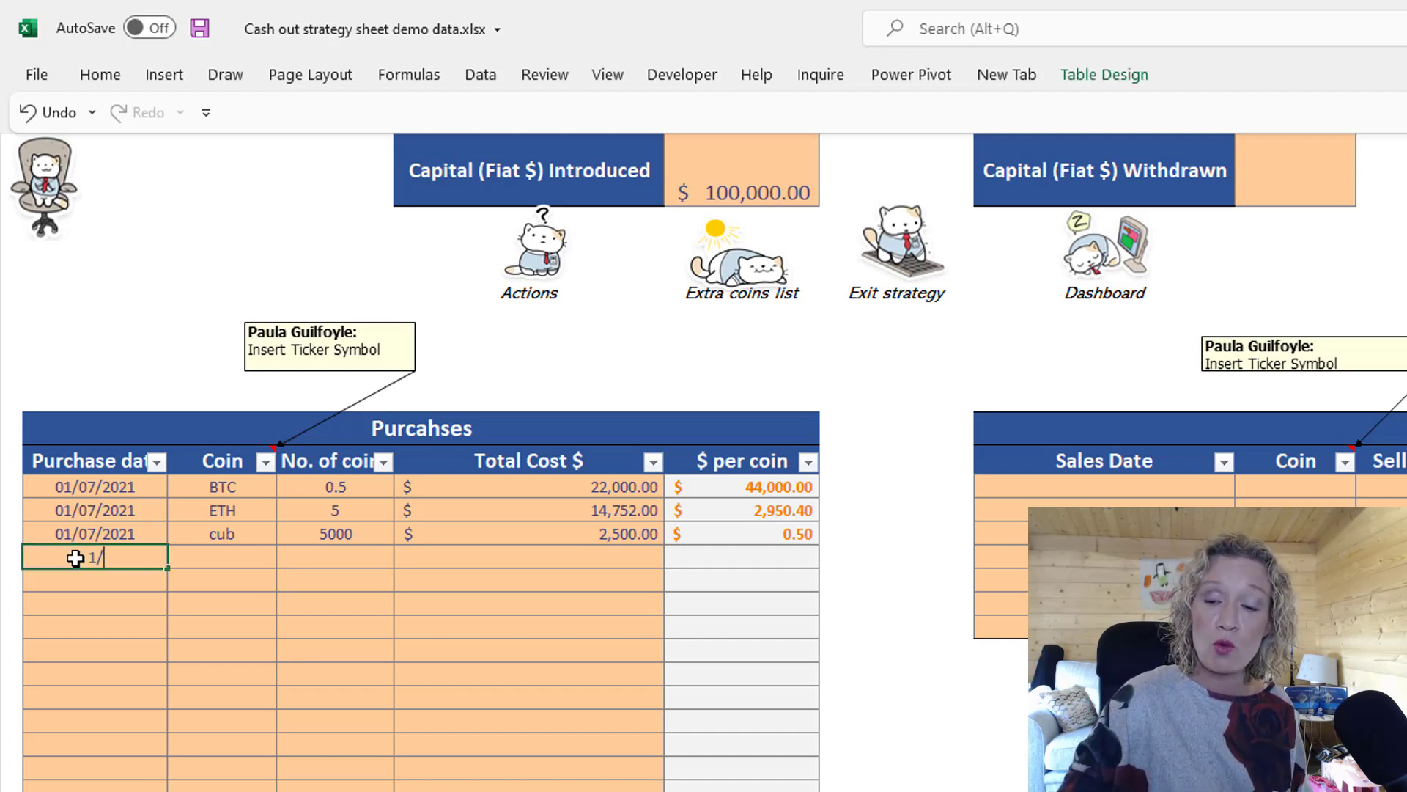
{"action": "type", "text": "08"}
{"action": "key", "text": "Tab"}
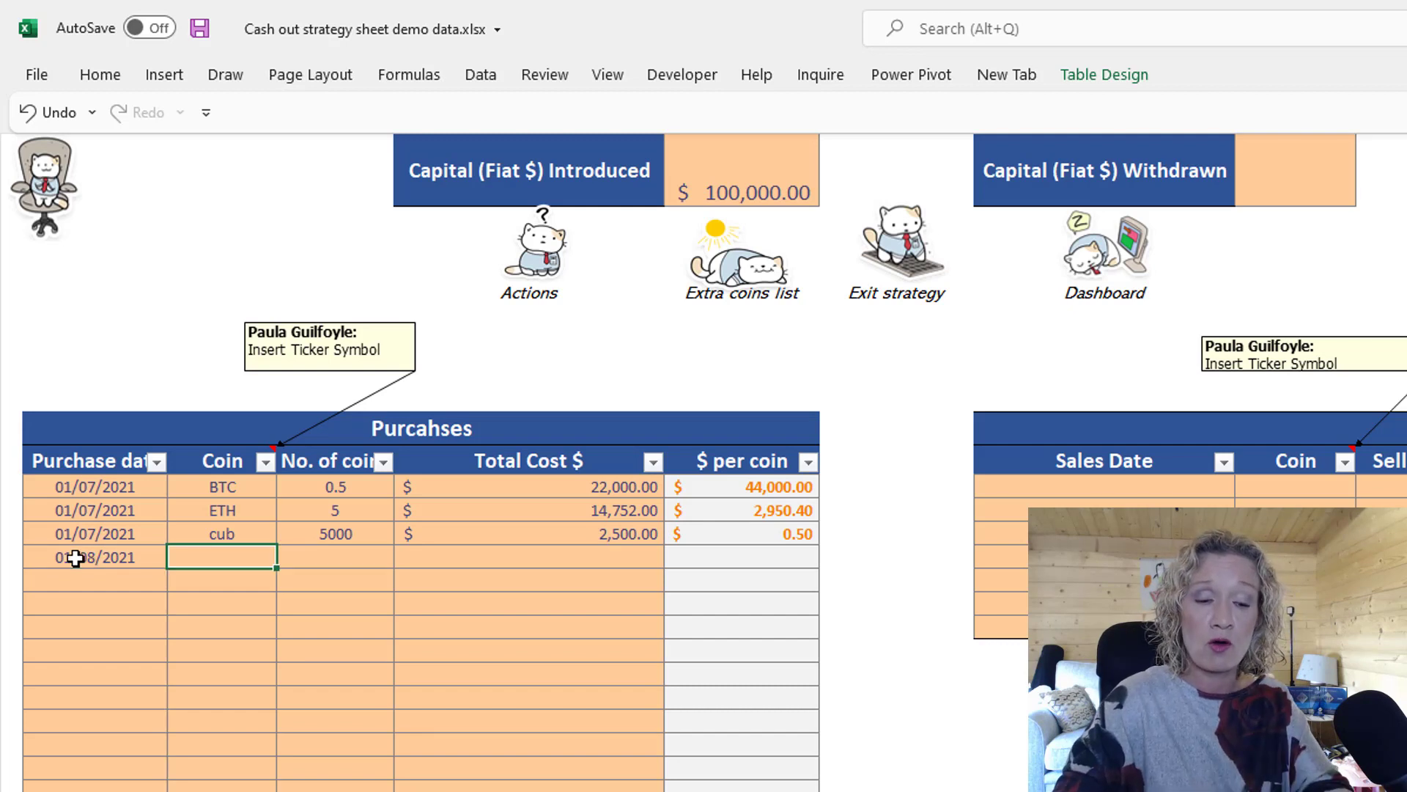
{"action": "type", "text": "btc"}
{"action": "key", "text": "Tab"}
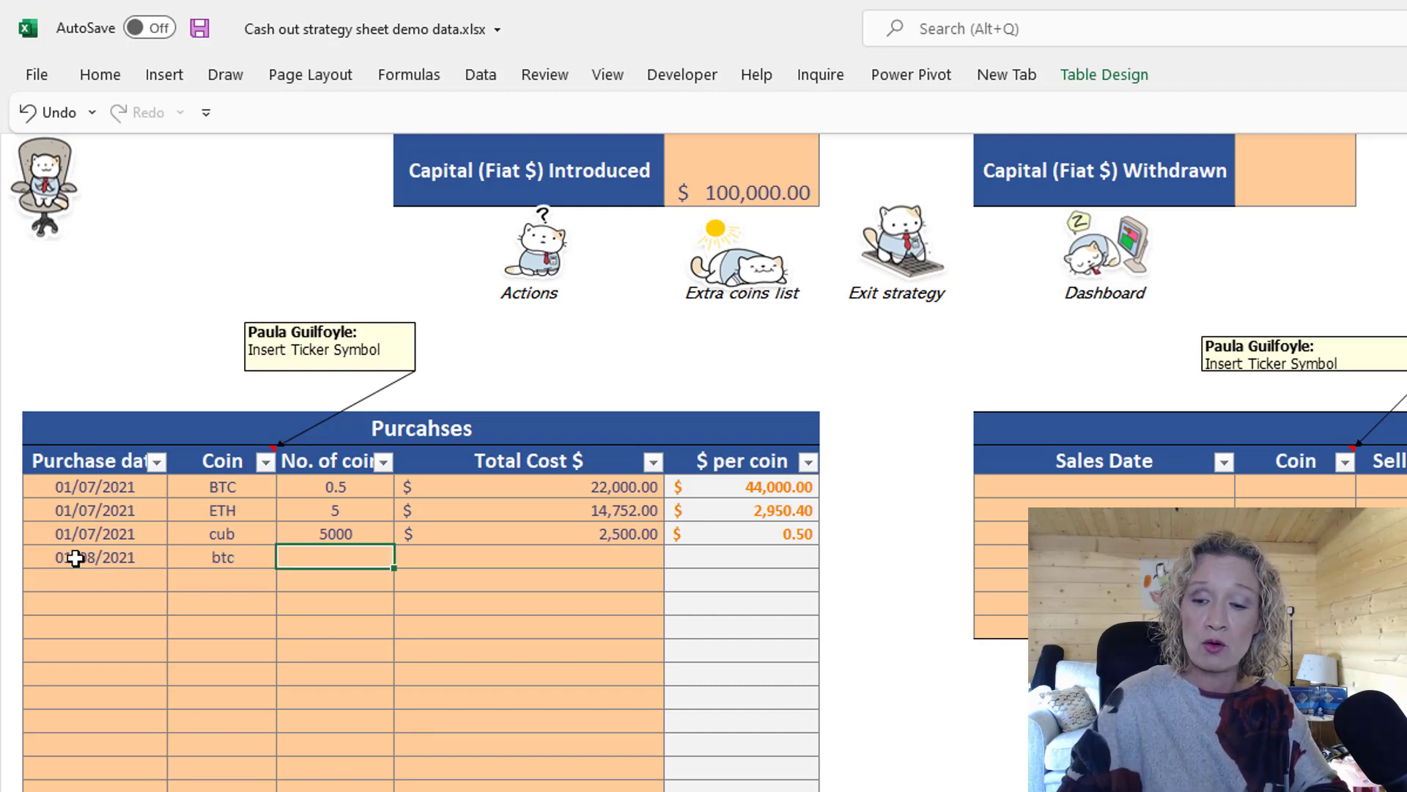
{"action": "type", "text": "0.5"}
{"action": "key", "text": "Tab"}
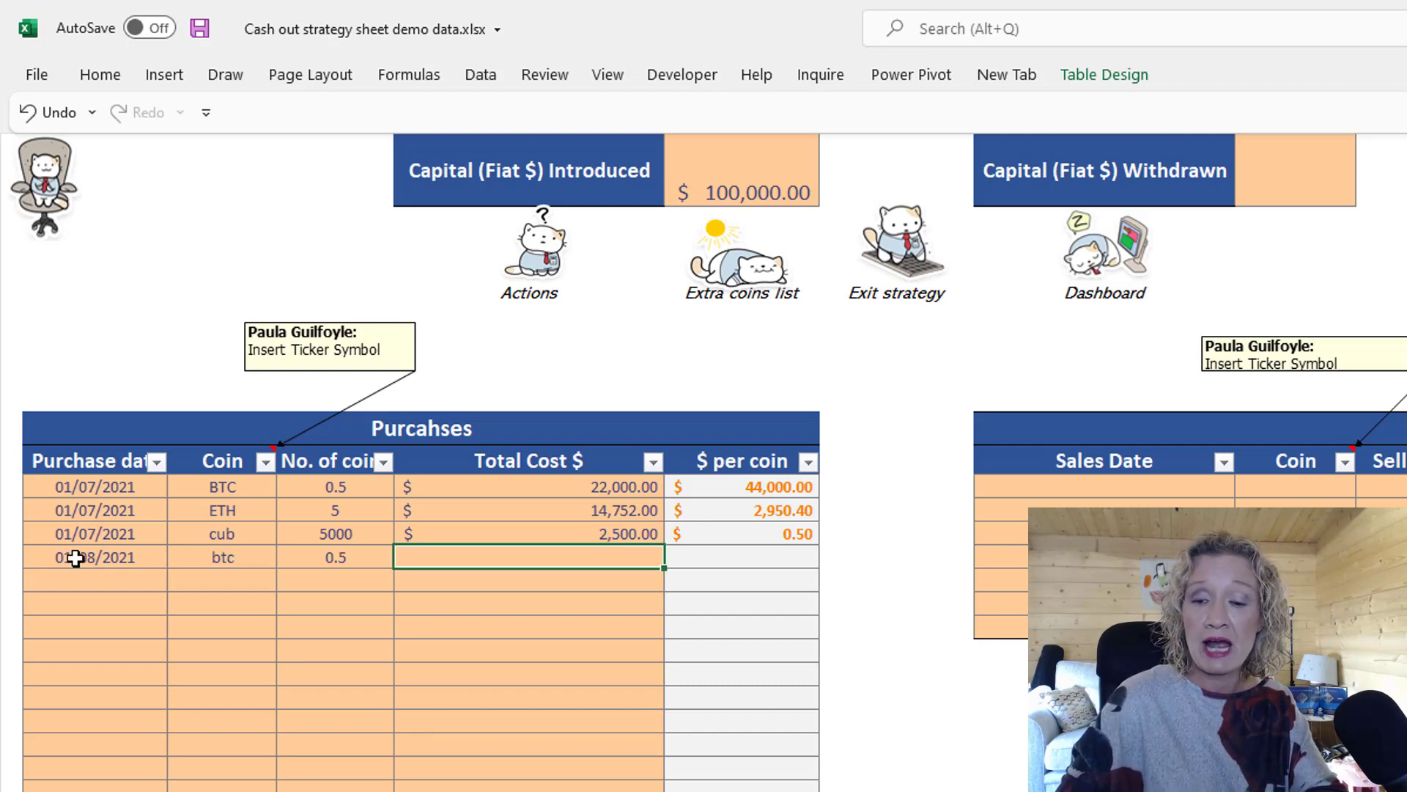
{"action": "type", "text": "24000"}
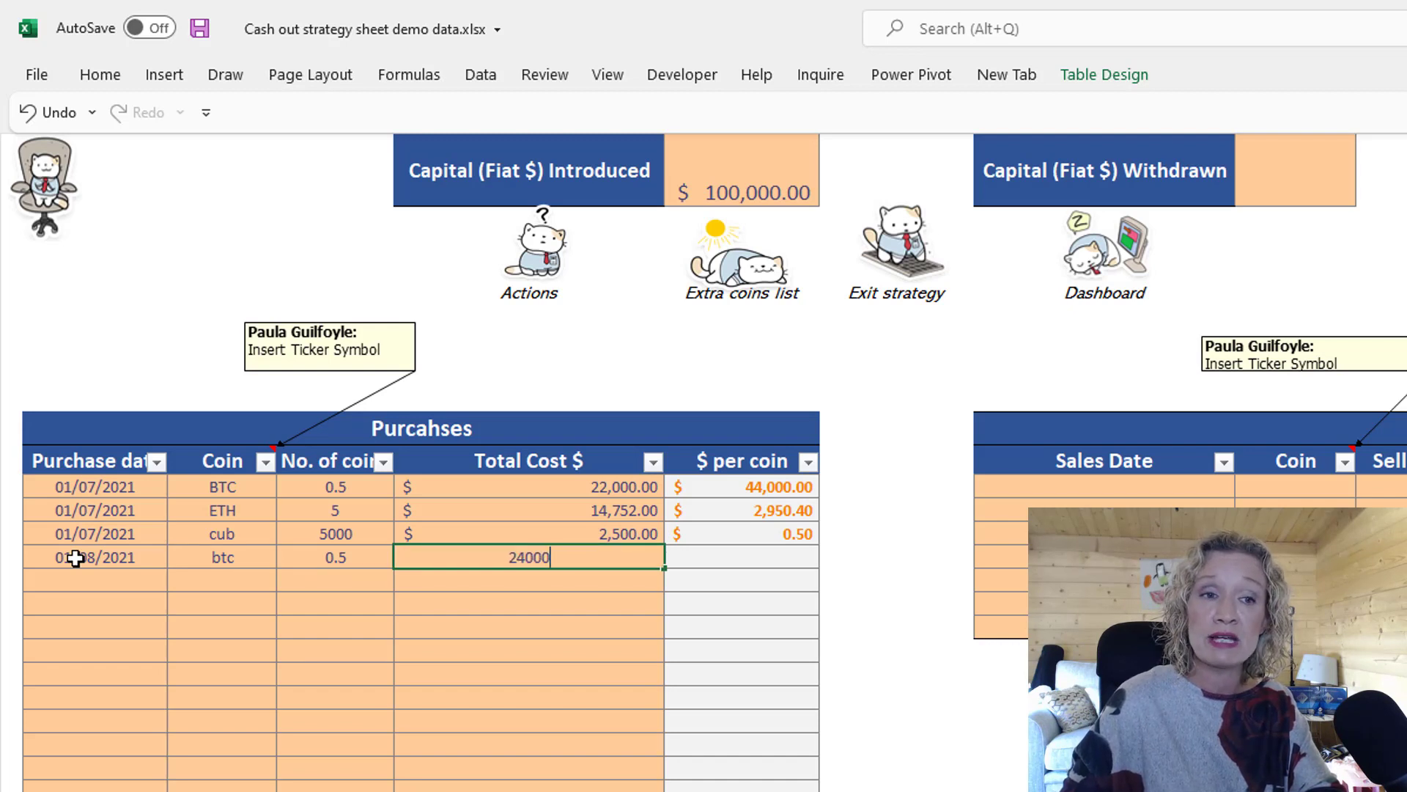
{"action": "key", "text": "Tab"}
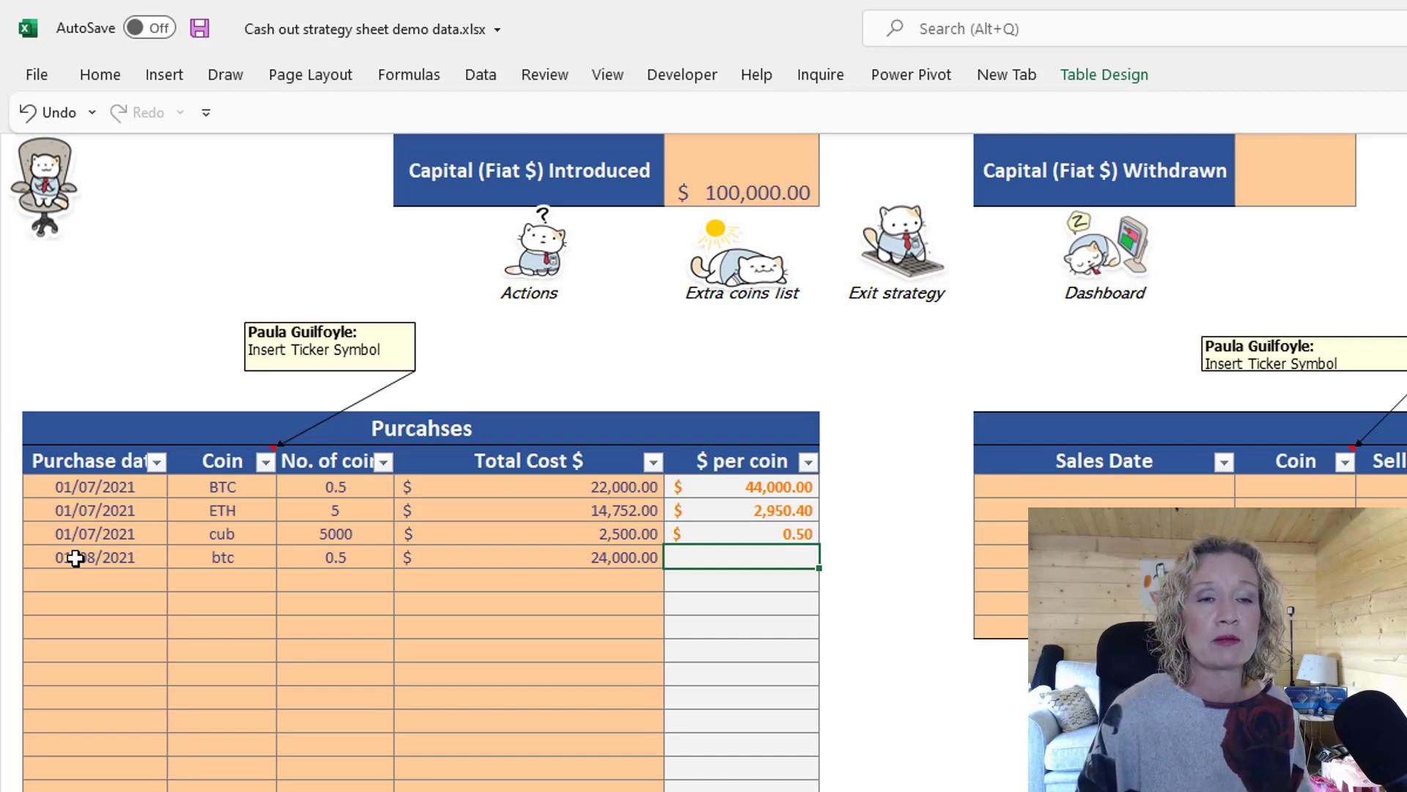
Copy the $ per coin formula down so the btc row shows 48,000.00 per coin
{"action": "left_click", "coordinate": [782, 533]}
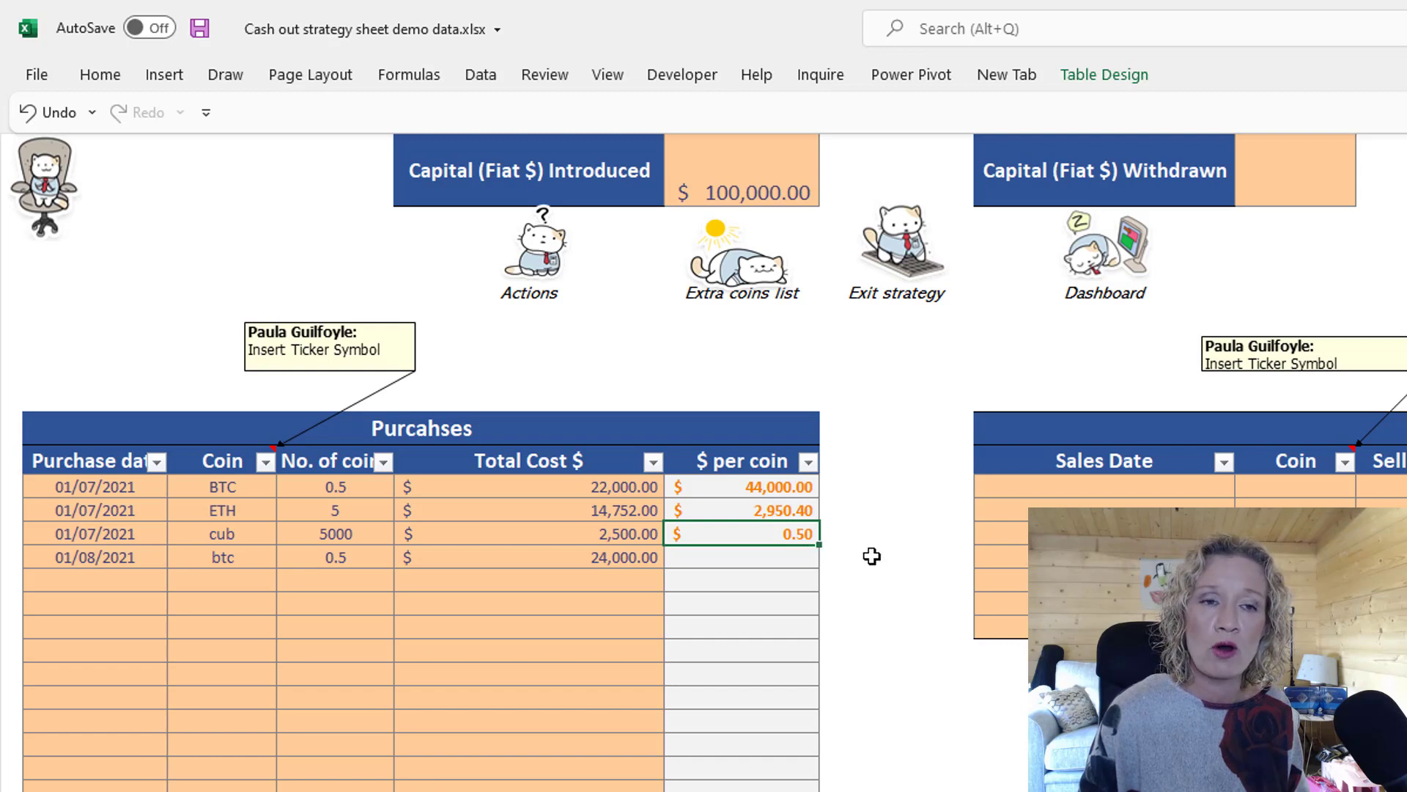
{"action": "double_click", "coordinate": [817, 545]}
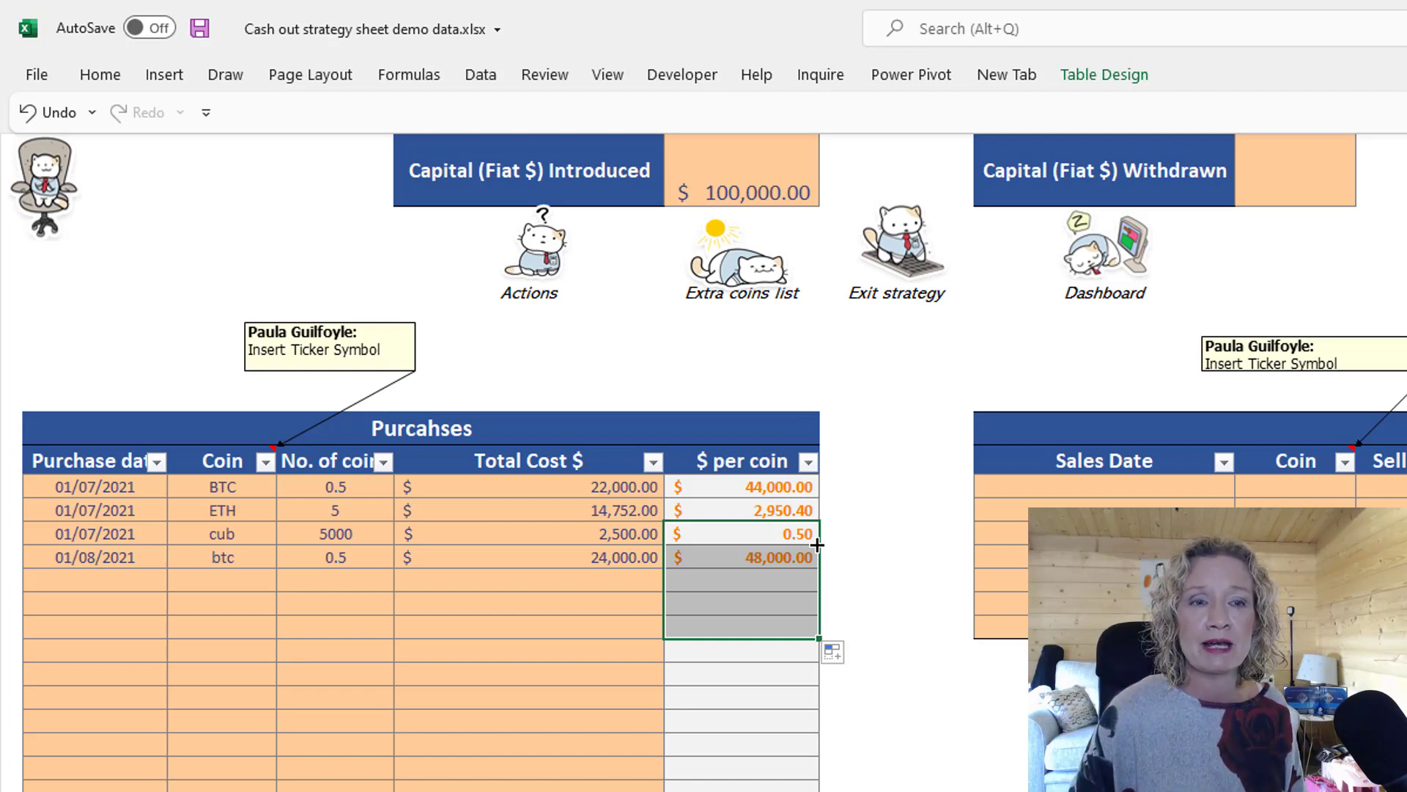
{"action": "left_click", "coordinate": [702, 561]}
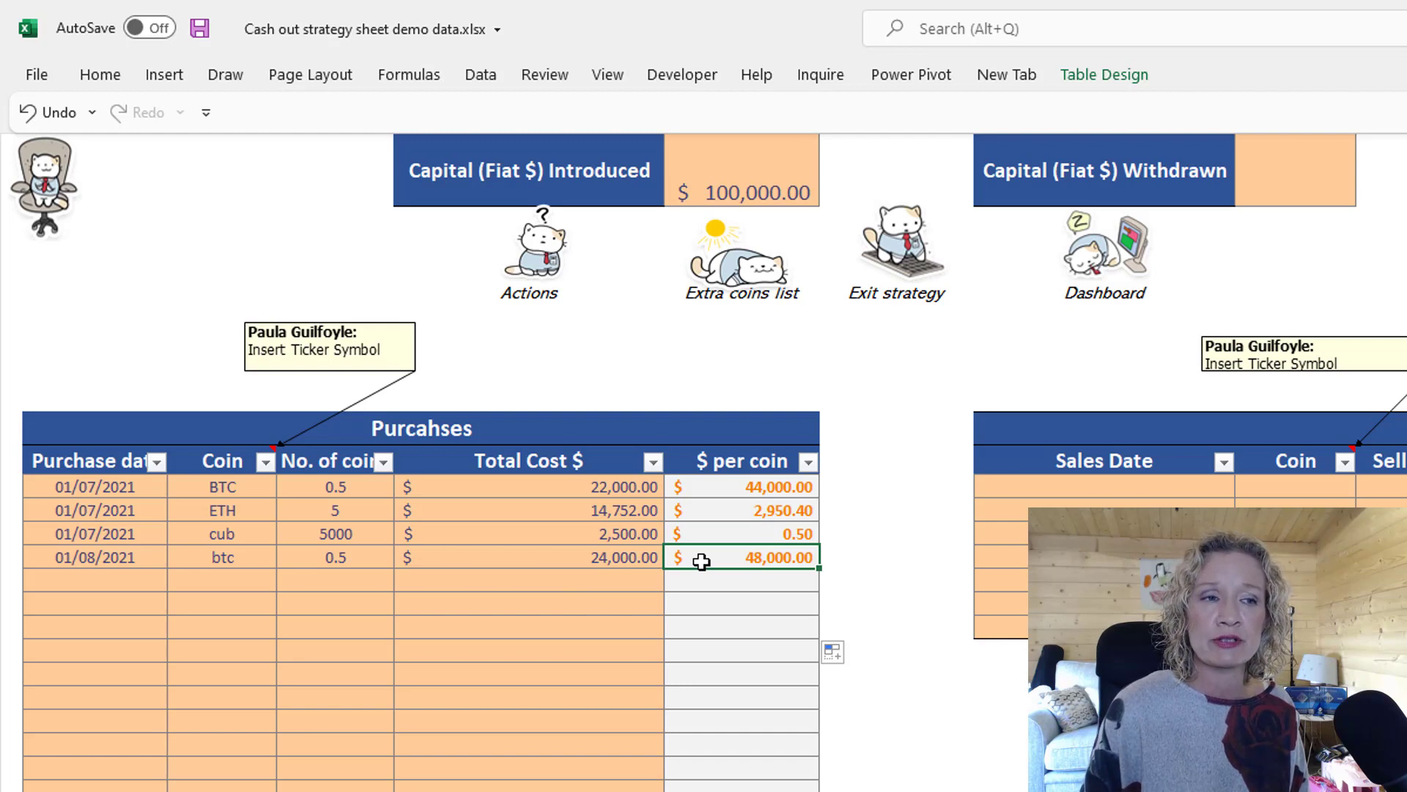
Add a 01/08/2021 purchase of 5 eth costing 17,000.00
{"action": "left_click", "coordinate": [85, 584]}
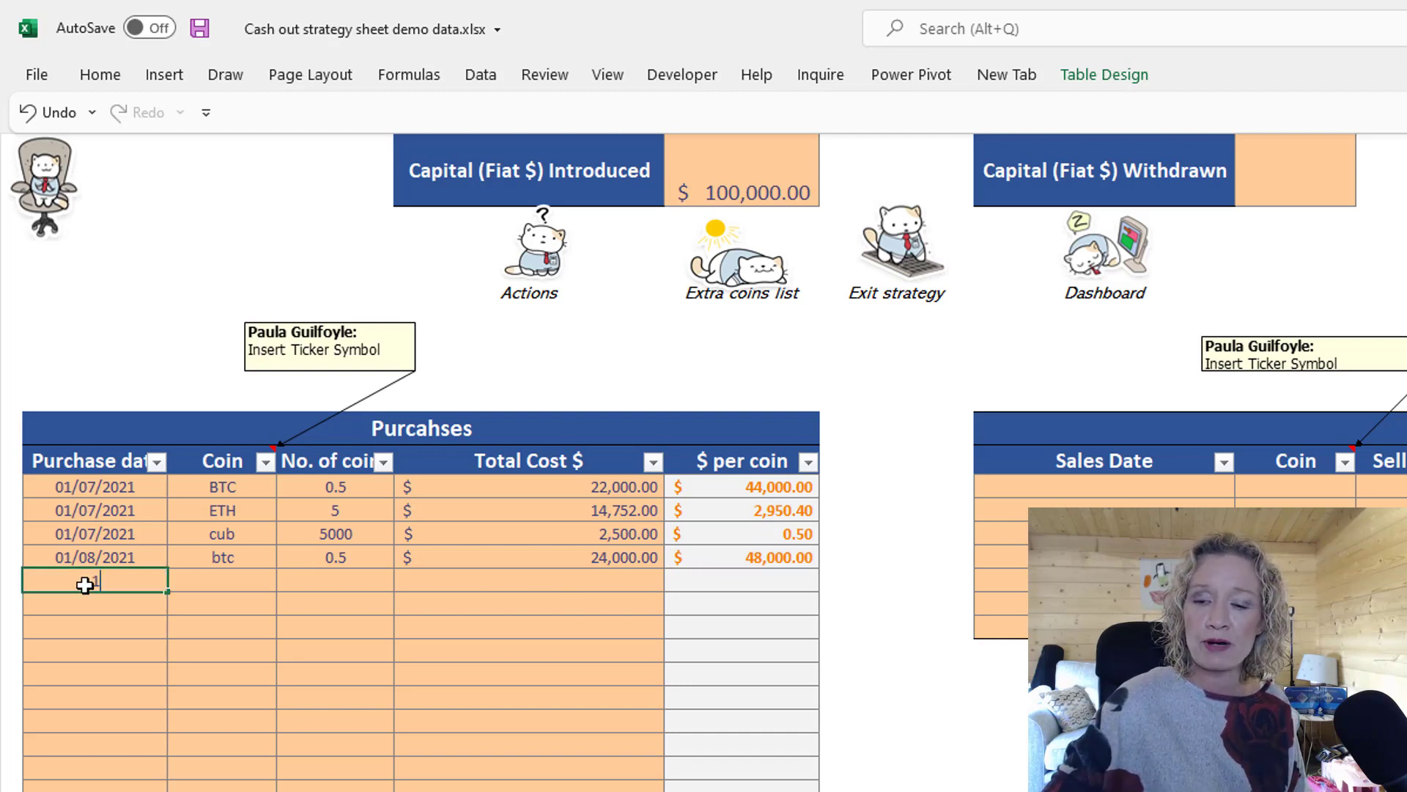
{"action": "type", "text": "1/8"}
{"action": "key", "text": "Tab"}
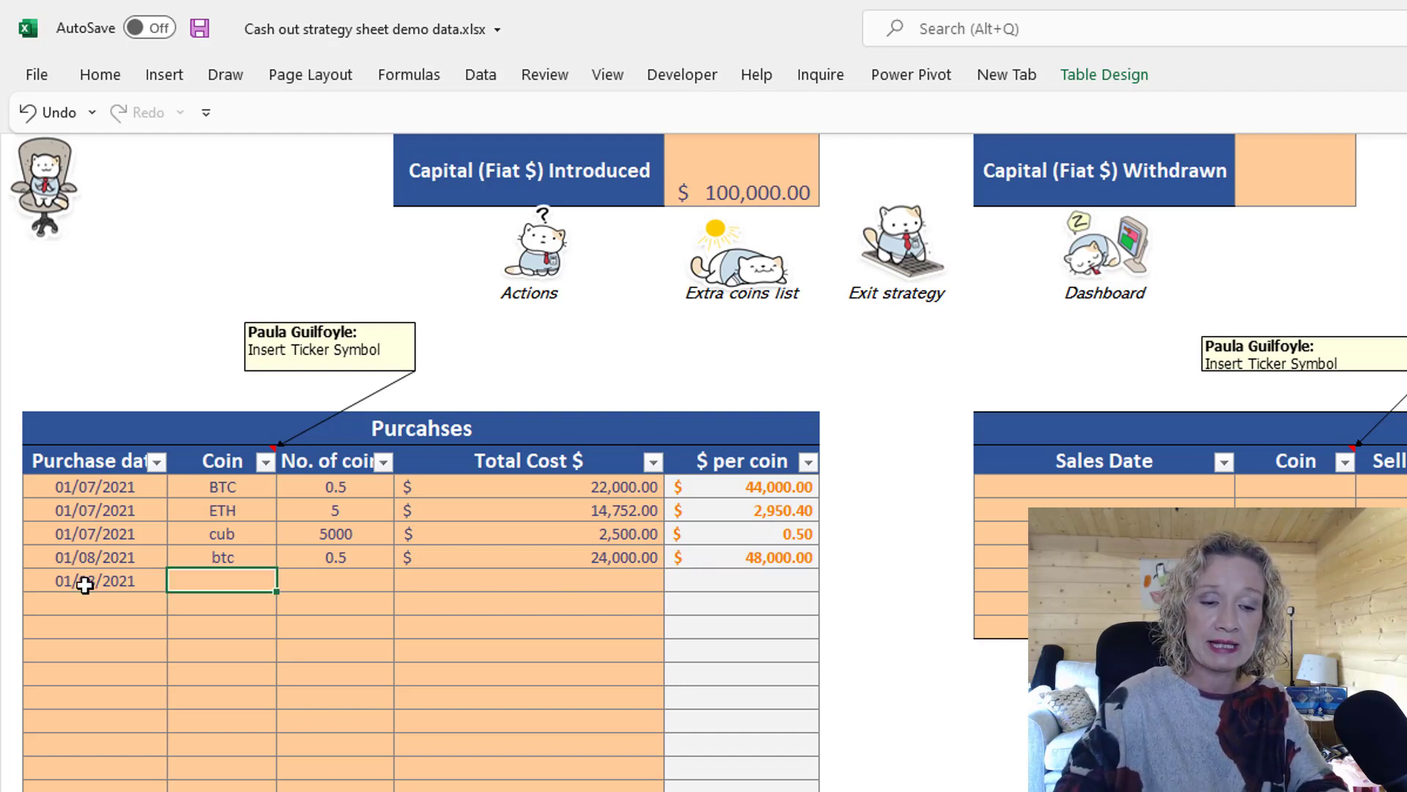
{"action": "type", "text": "eth"}
{"action": "key", "text": "Tab"}
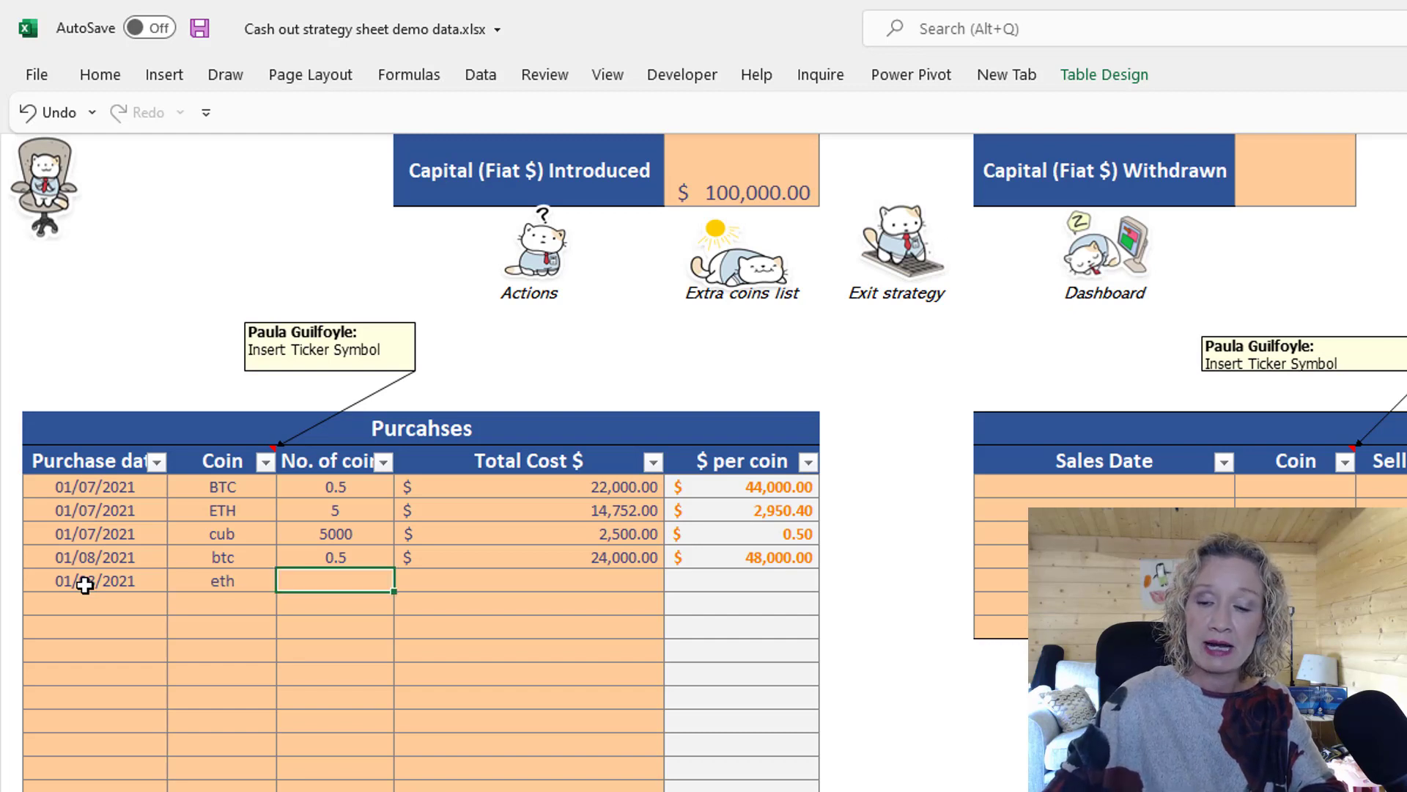
{"action": "type", "text": "5"}
{"action": "key", "text": "Tab"}
{"action": "type", "text": "17"}
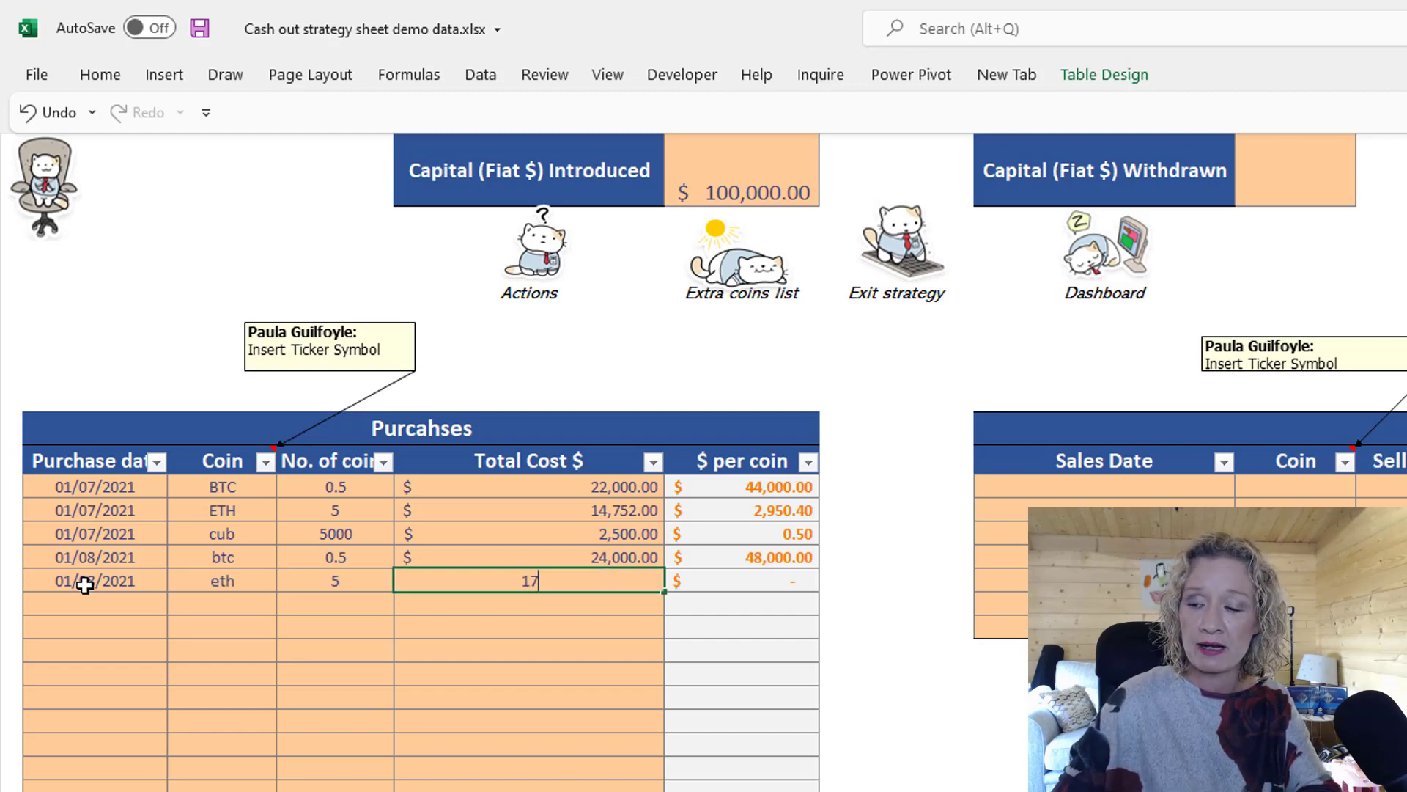
{"action": "type", "text": ",00000"}
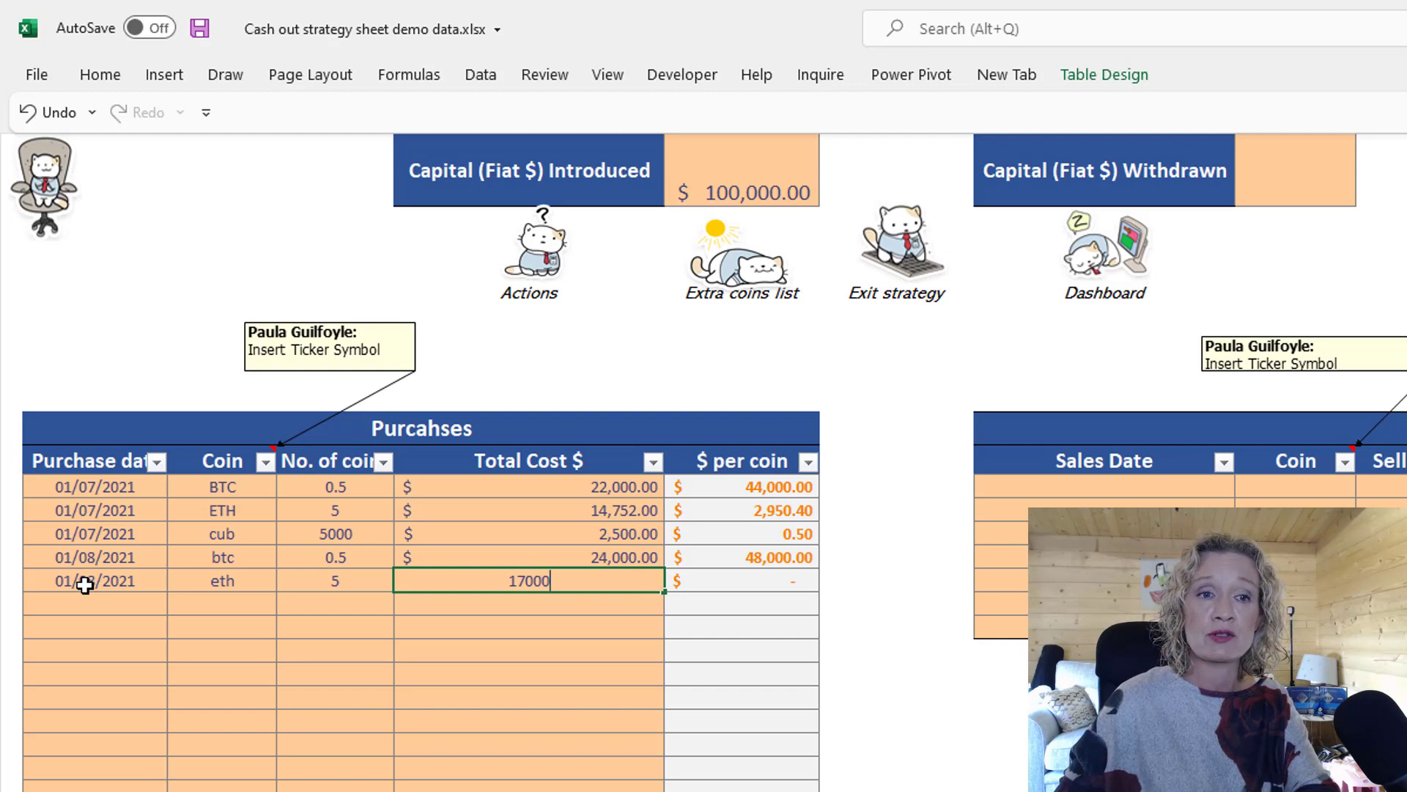
{"action": "key", "text": "Tab"}
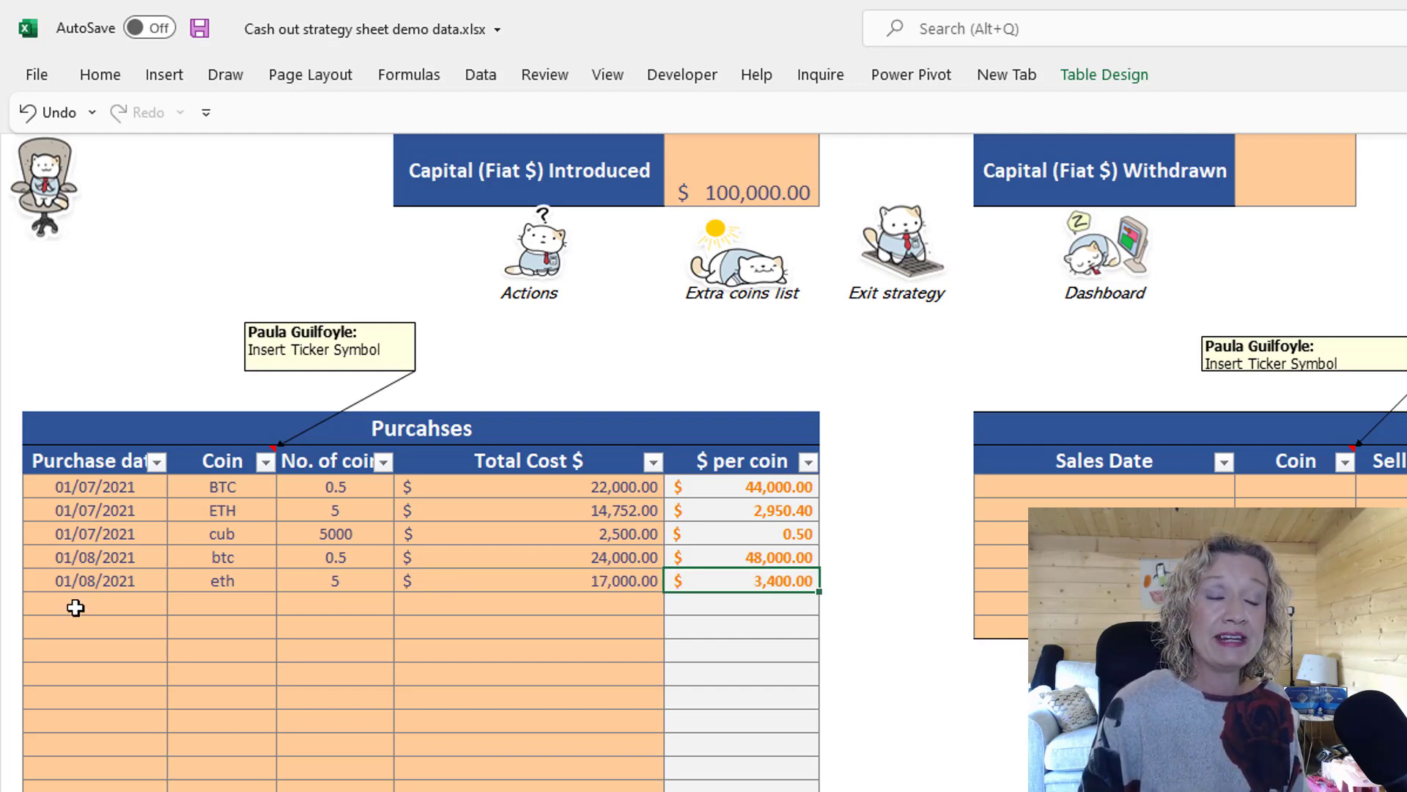
Add a 01/08/2021 purchase of 5000 cub costing 2,300.00
{"action": "left_click", "coordinate": [75, 599]}
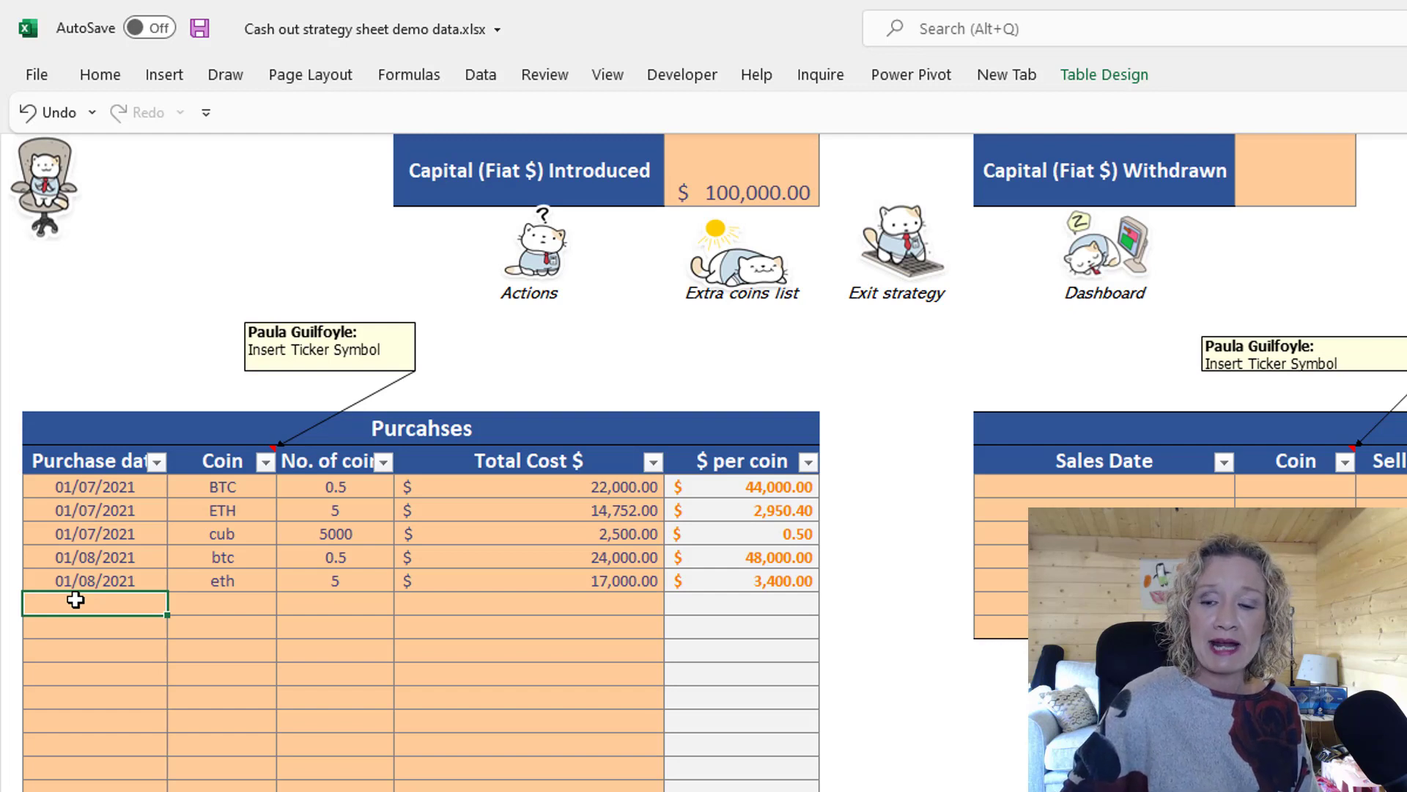
{"action": "type", "text": "1/"}
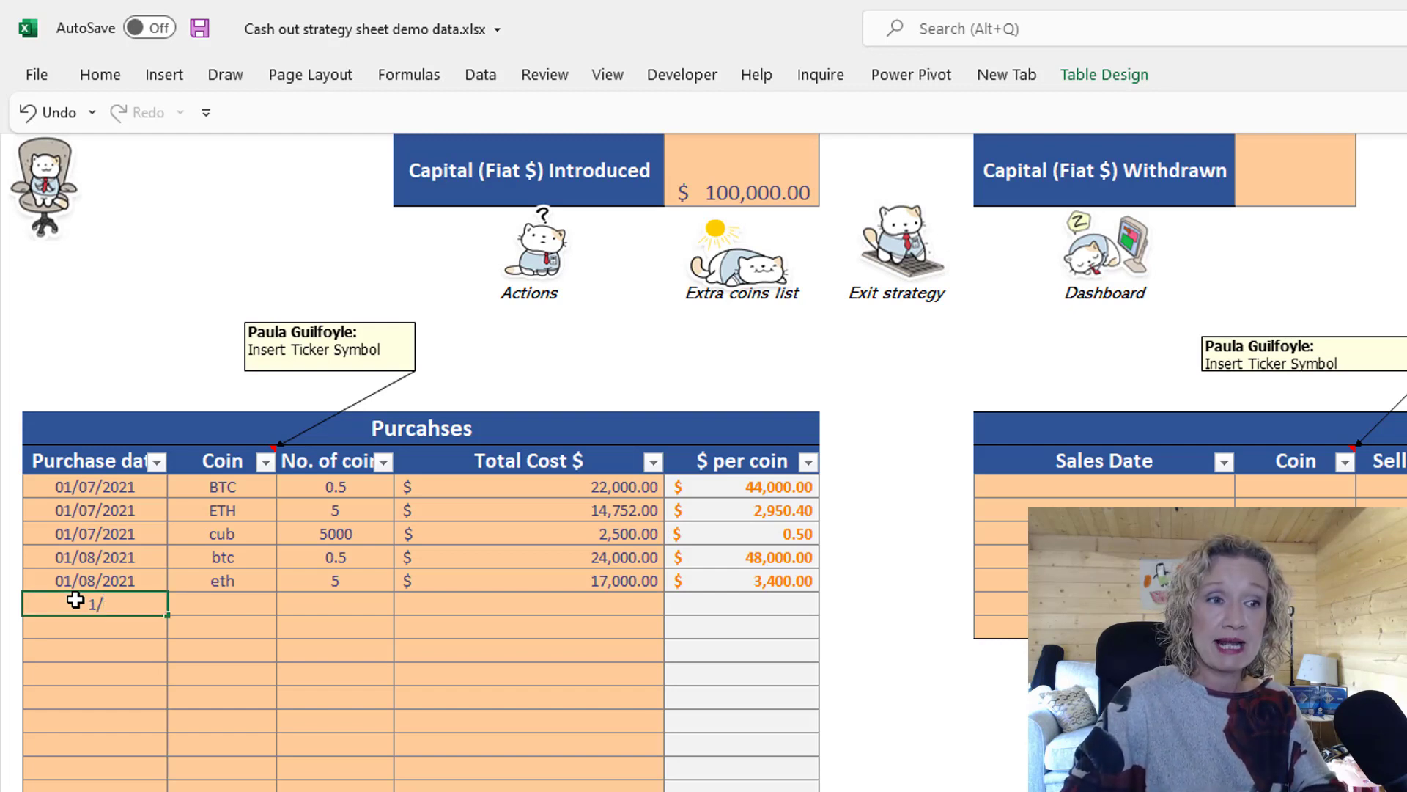
{"action": "type", "text": "08"}
{"action": "key", "text": "Tab"}
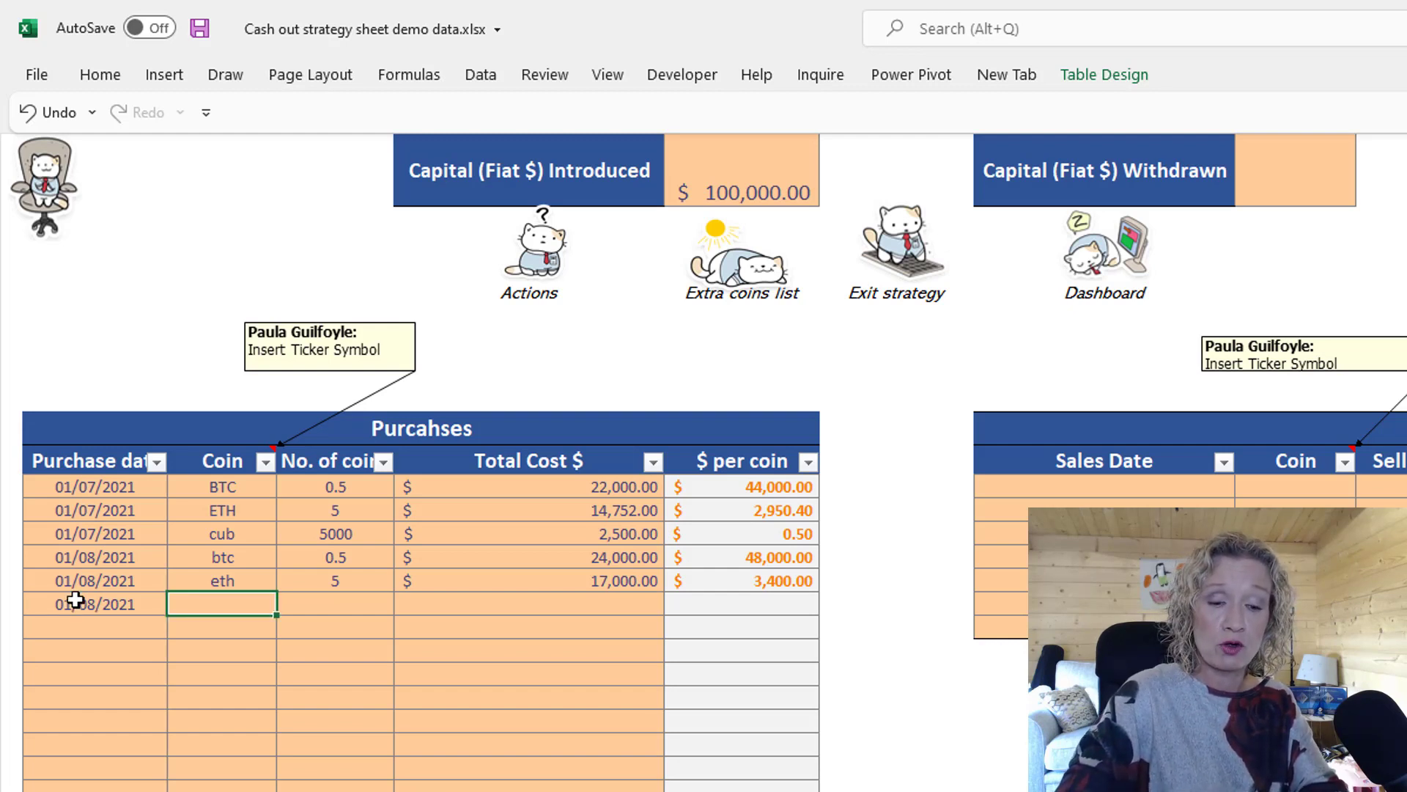
{"action": "type", "text": "cub"}
{"action": "key", "text": "Tab"}
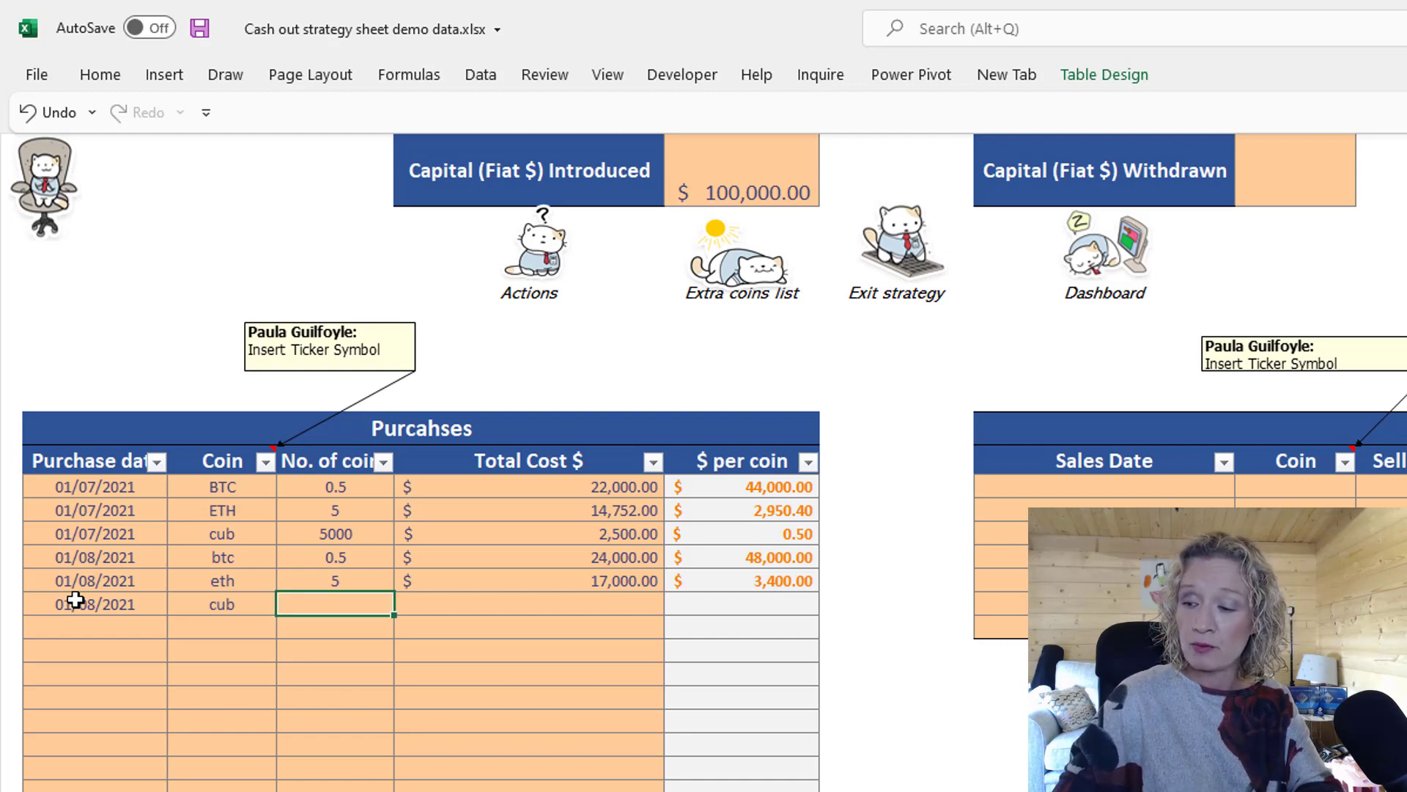
{"action": "type", "text": "500"}
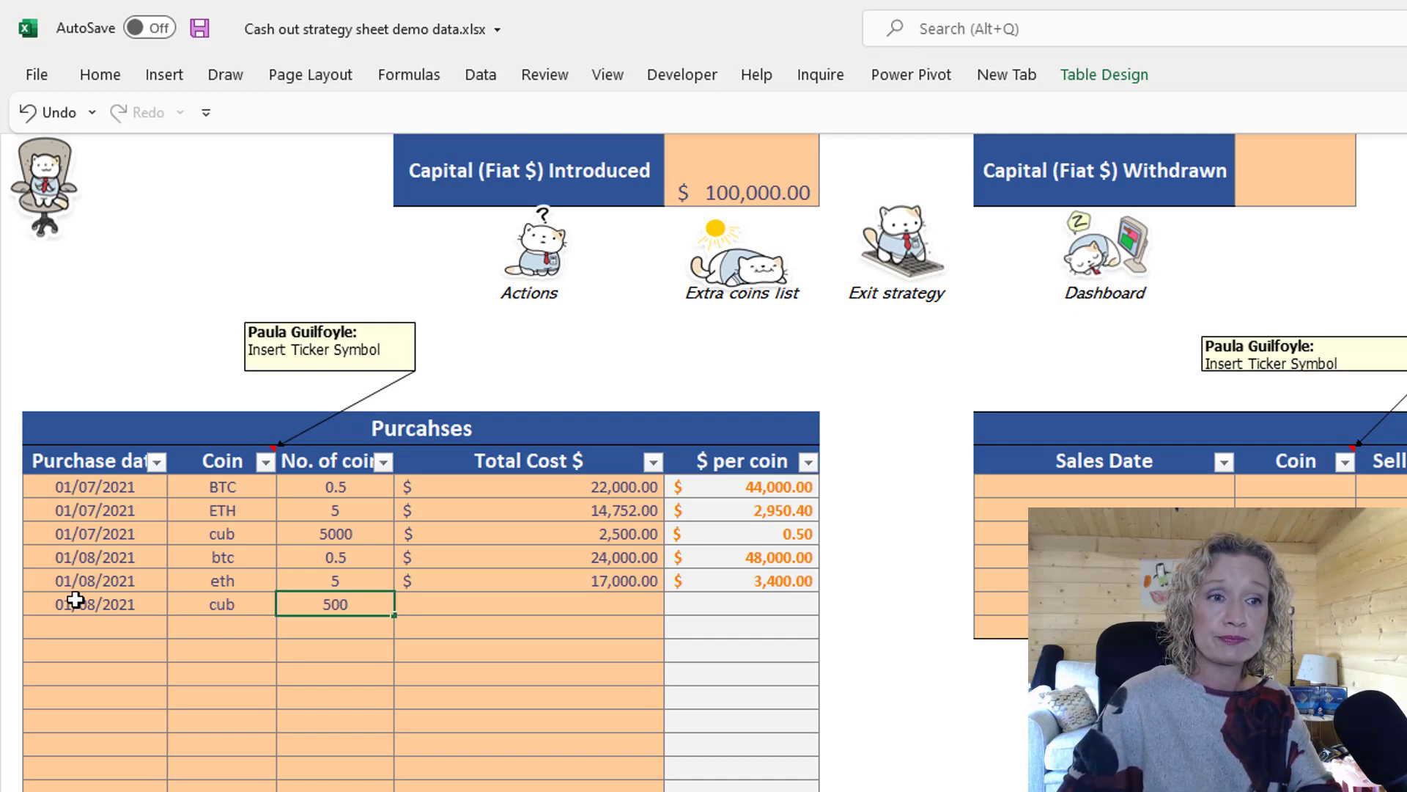
{"action": "type", "text": "0"}
{"action": "key", "text": "Tab"}
{"action": "type", "text": "23000"}
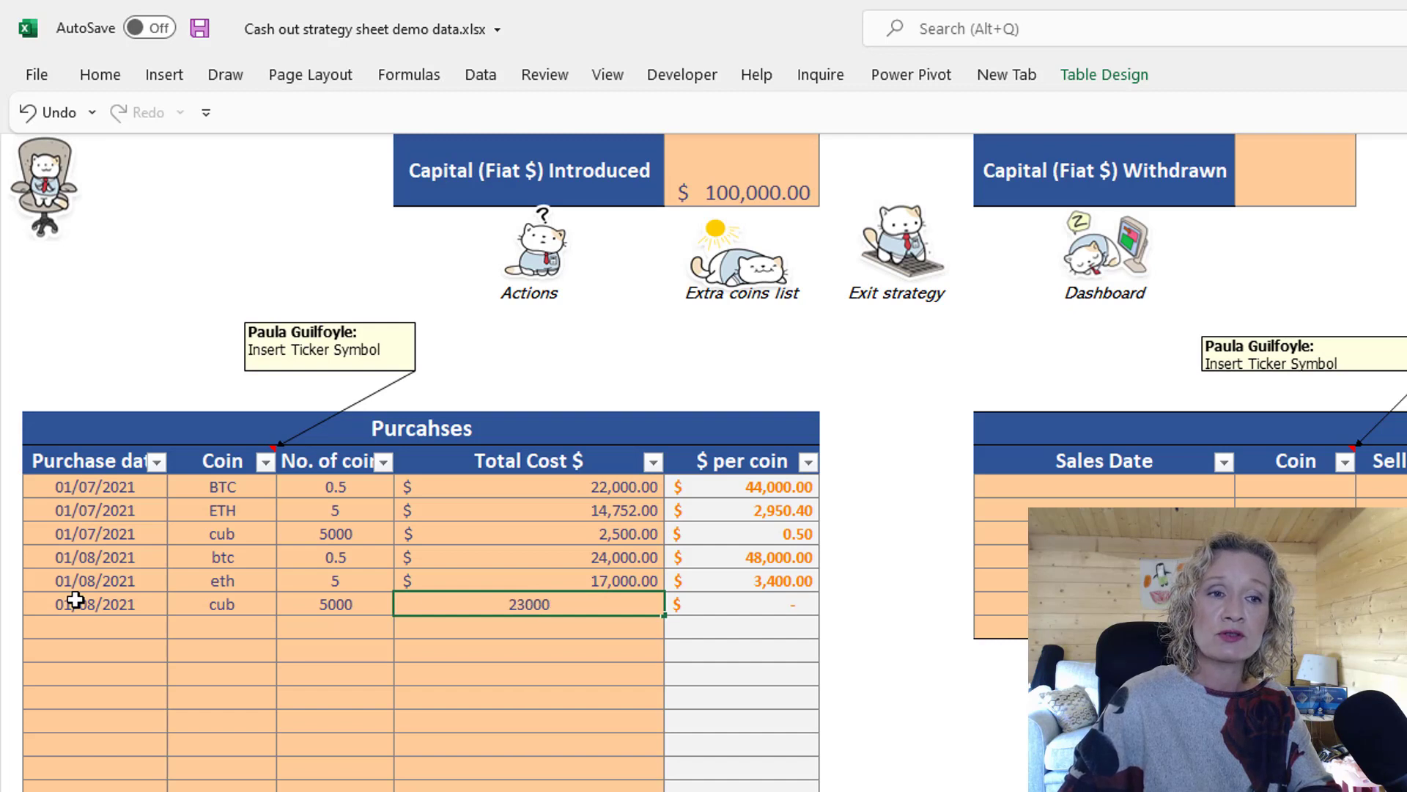
{"action": "key", "text": "BackSpace"}
{"action": "key", "text": "Tab"}
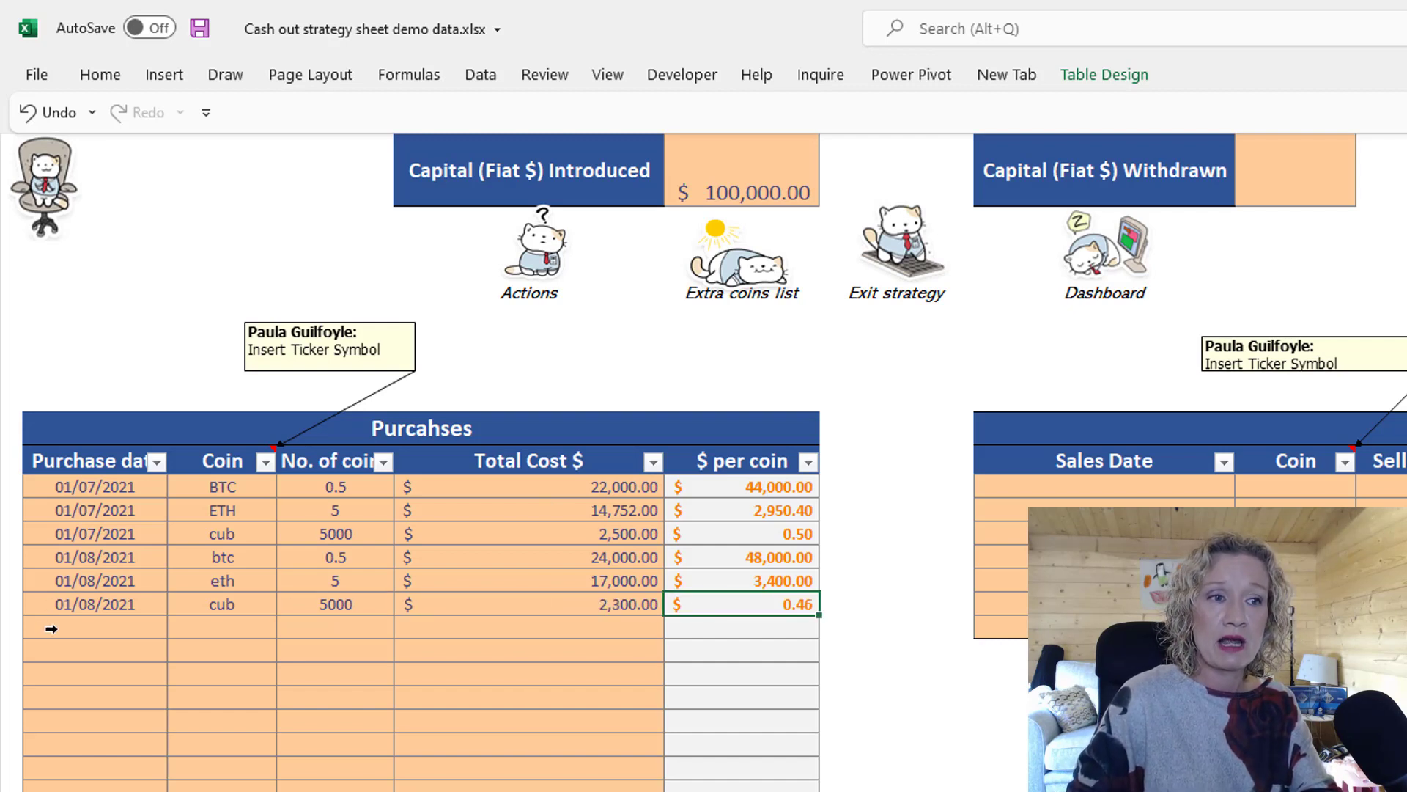
Add a 01/08/2021 purchase of 50000 pswap costing 5,000.00
{"action": "left_click", "coordinate": [51, 628]}
{"action": "left_click", "coordinate": [66, 627]}
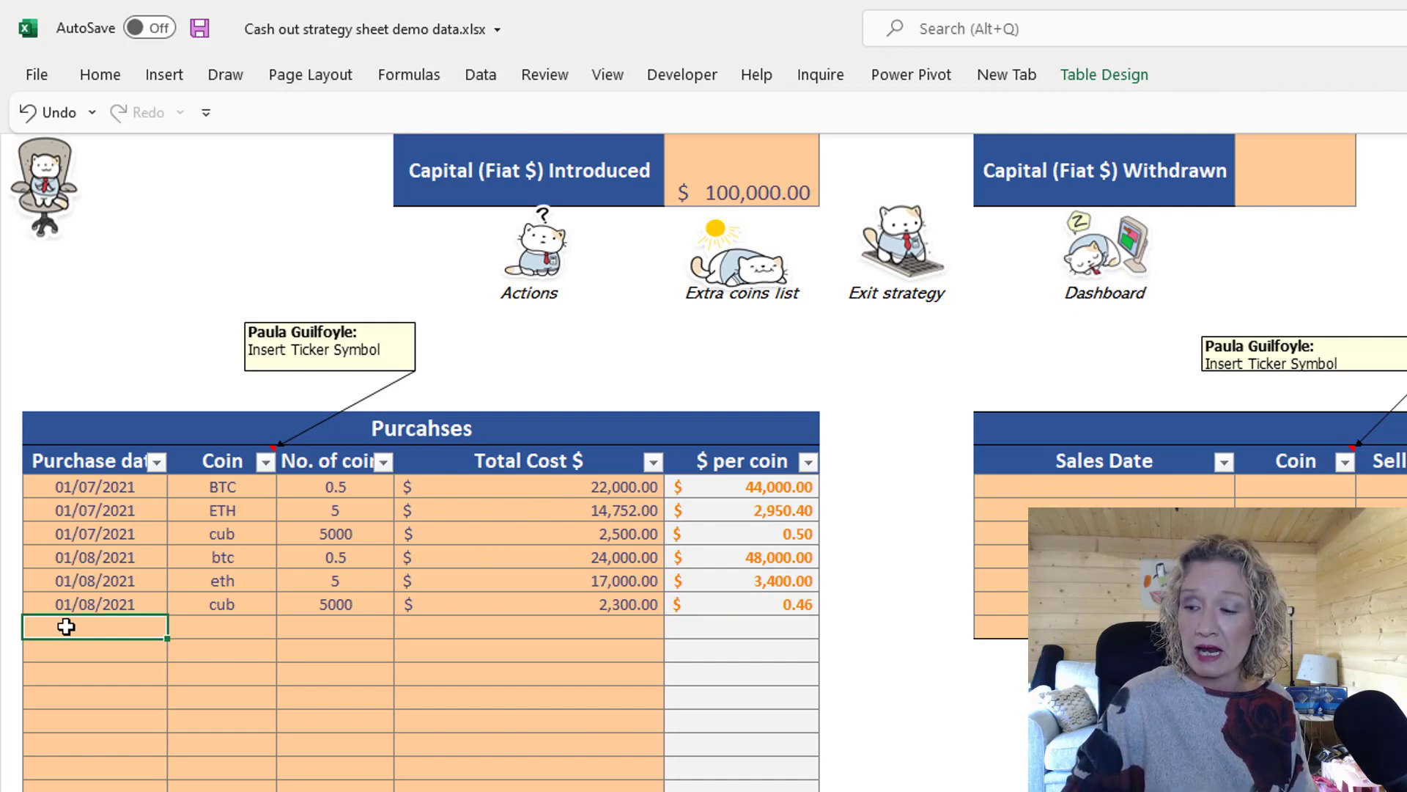
{"action": "type", "text": "pswap"}
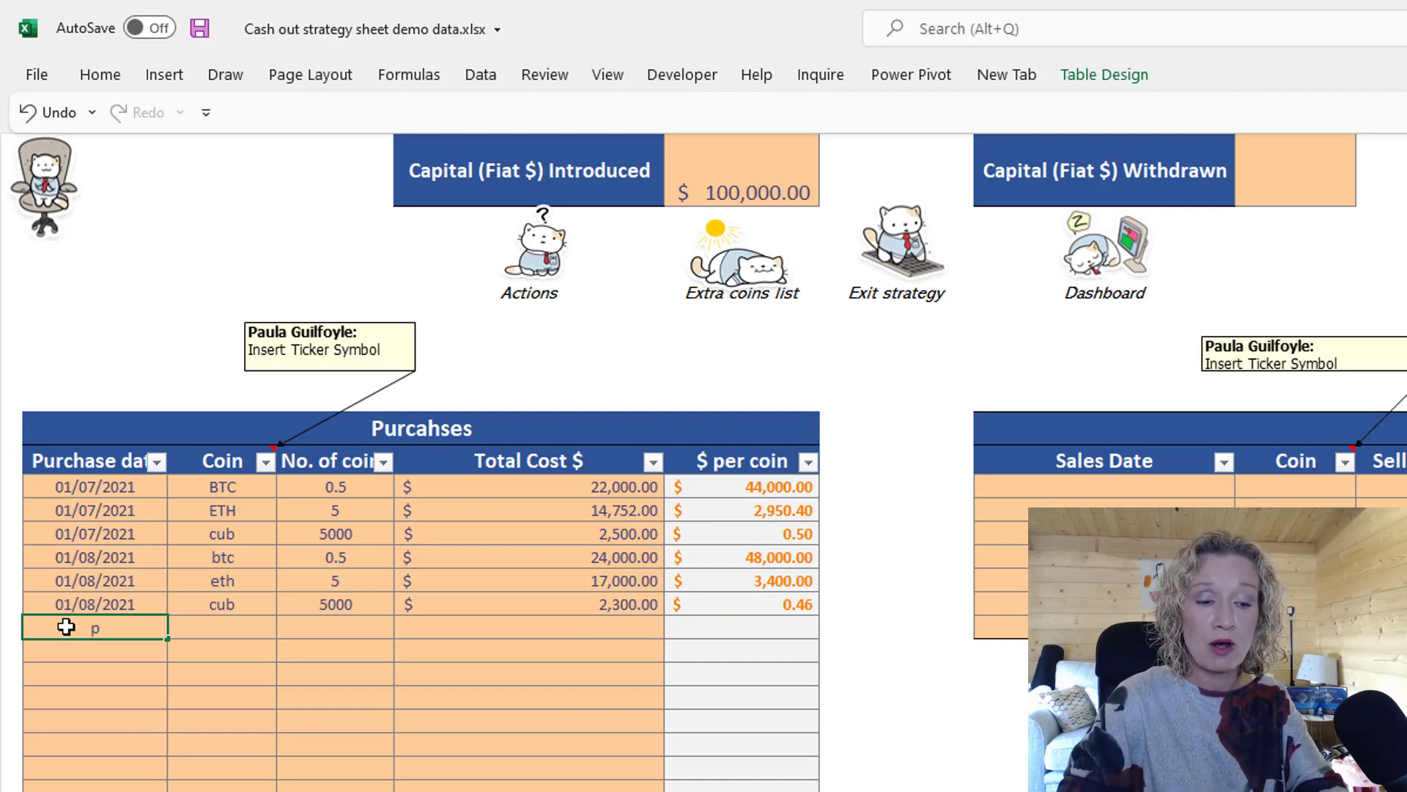
{"action": "key", "text": "BackSpace"}
{"action": "key", "text": "BackSpace"}
{"action": "key", "text": "BackSpace"}
{"action": "key", "text": "BackSpace"}
{"action": "key", "text": "BackSpace"}
{"action": "key", "text": "BackSpace"}
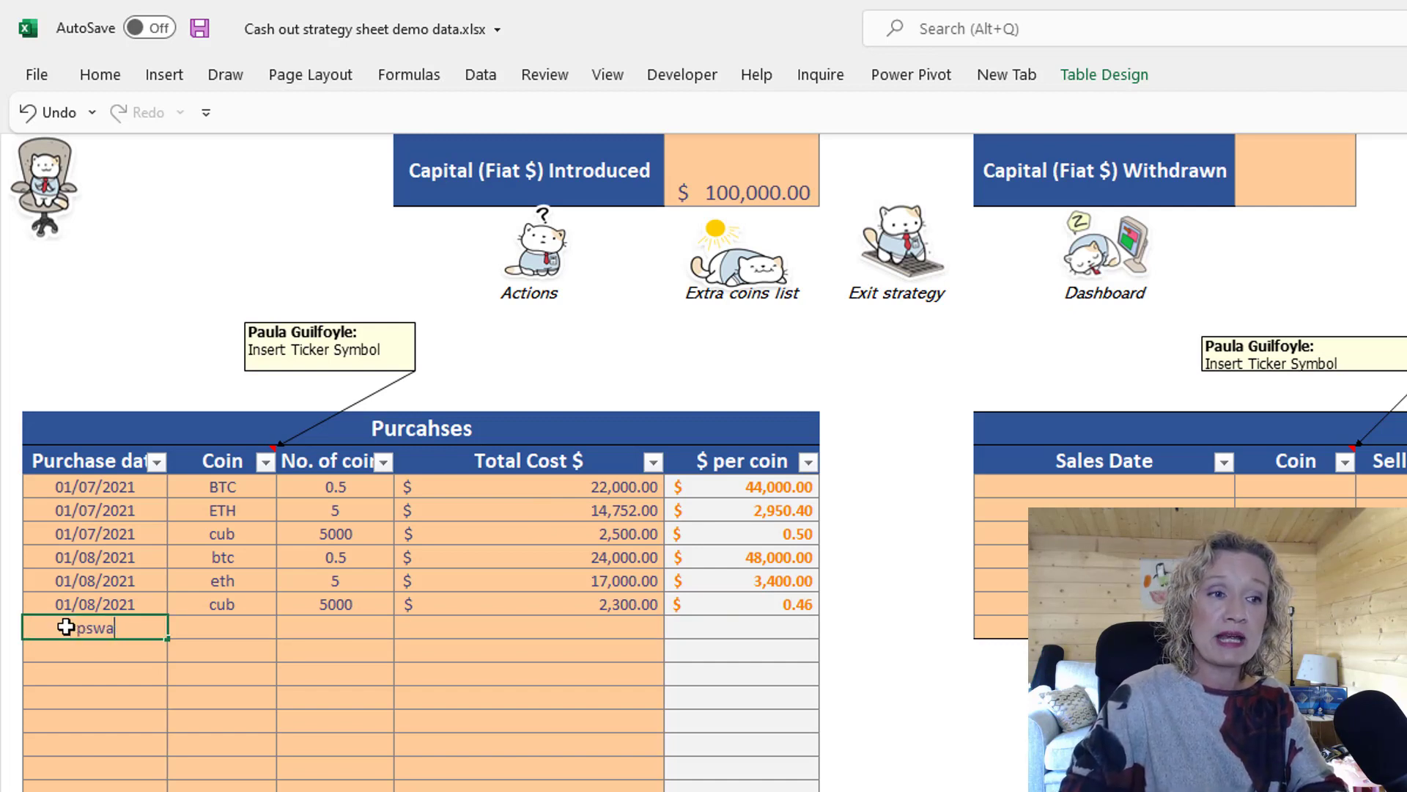
{"action": "type", "text": "1/8"}
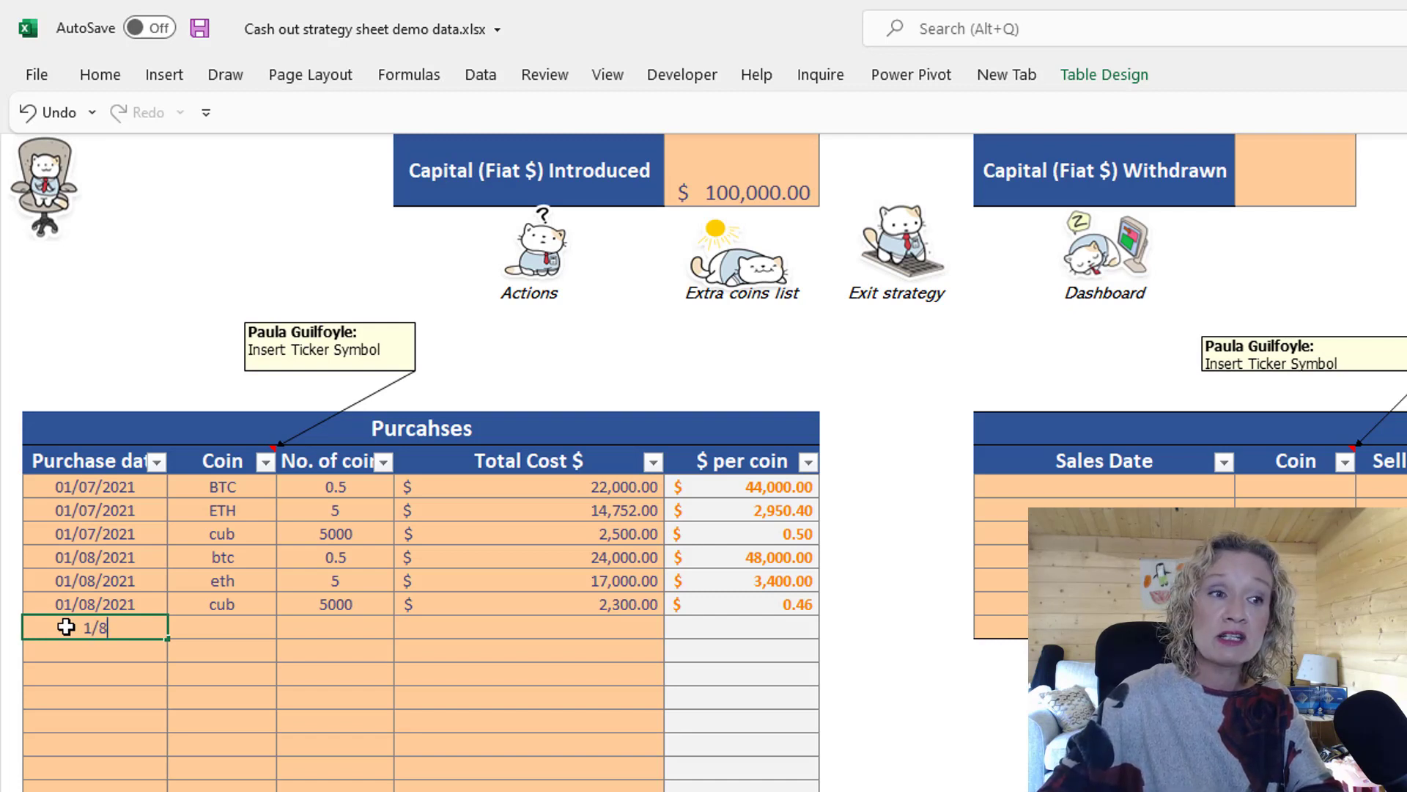
{"action": "key", "text": "Tab"}
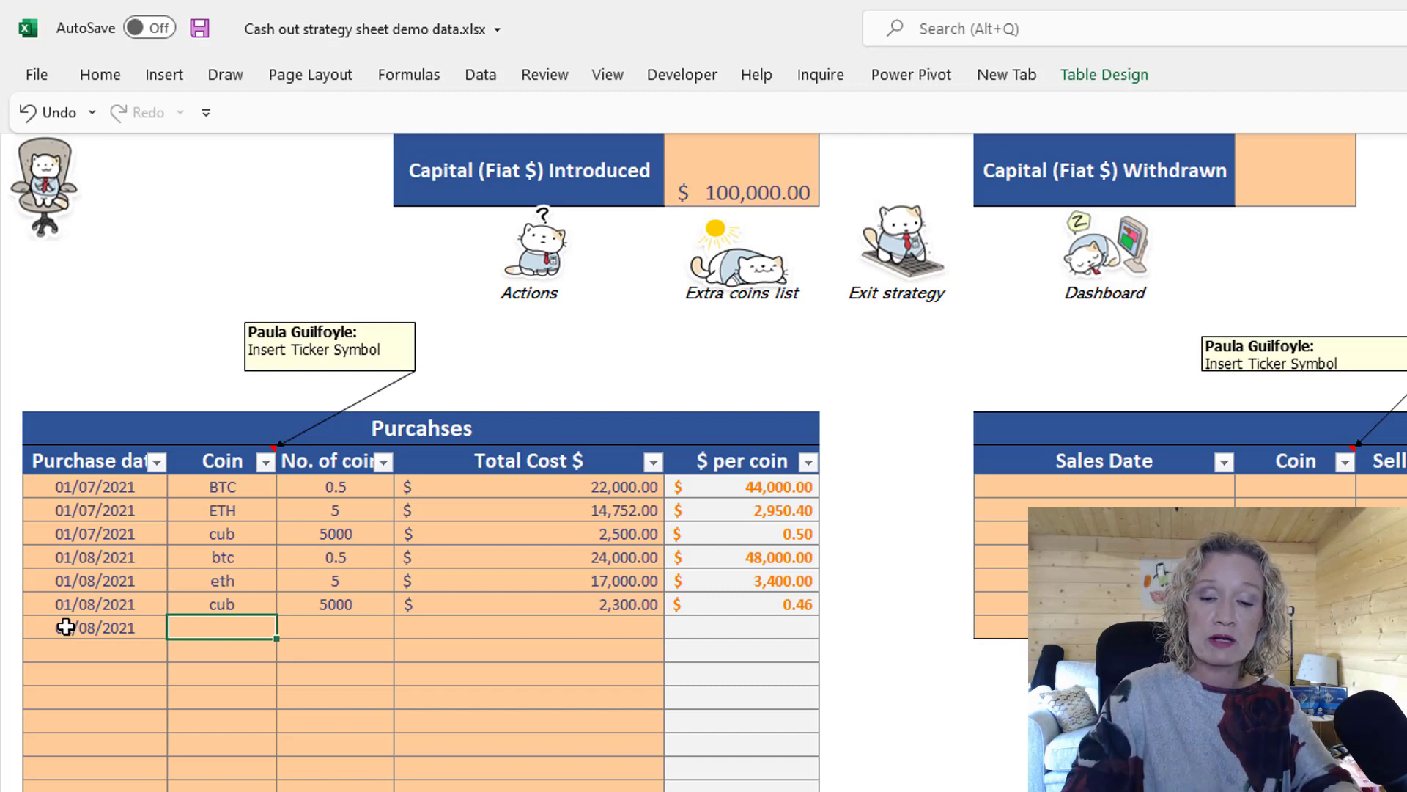
{"action": "type", "text": "pswap"}
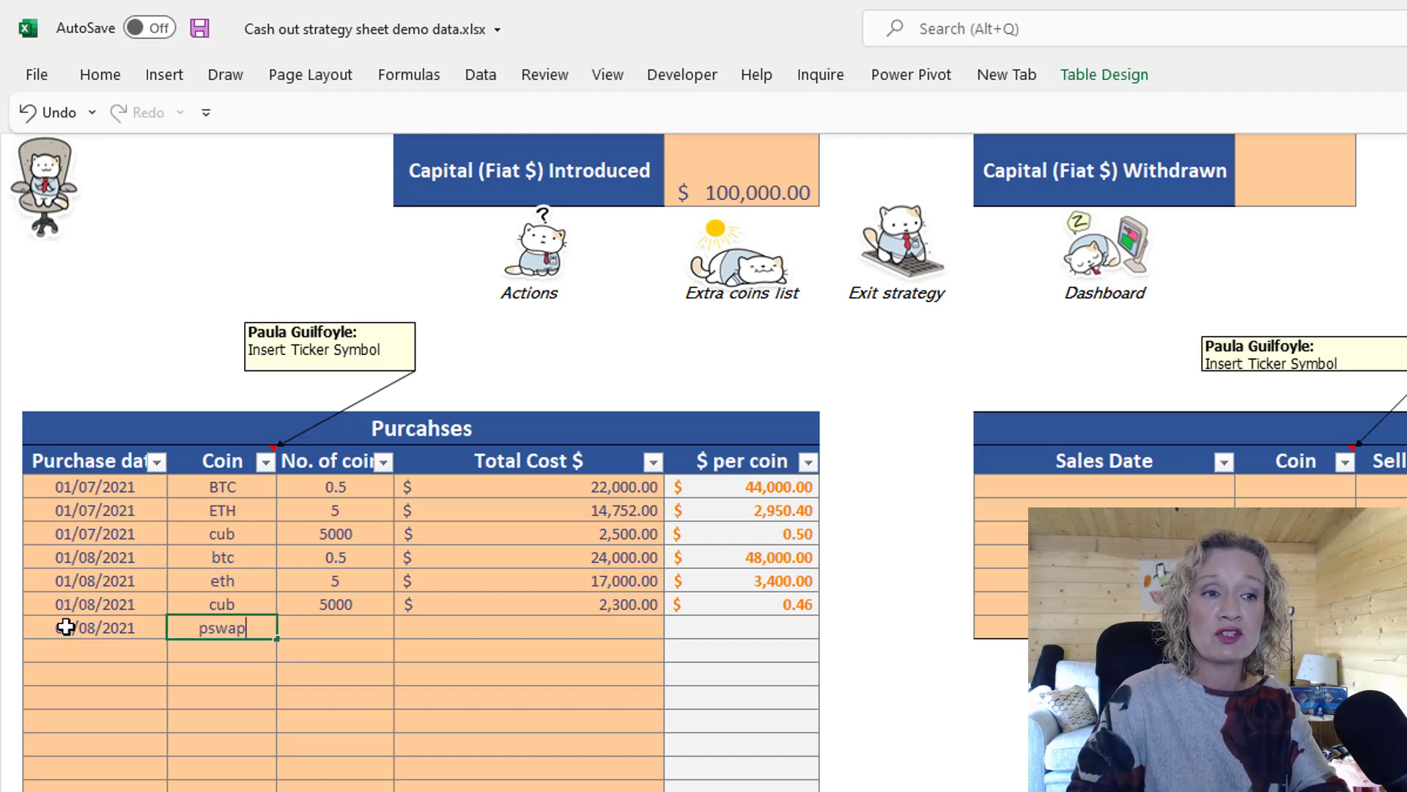
{"action": "key", "text": "Tab"}
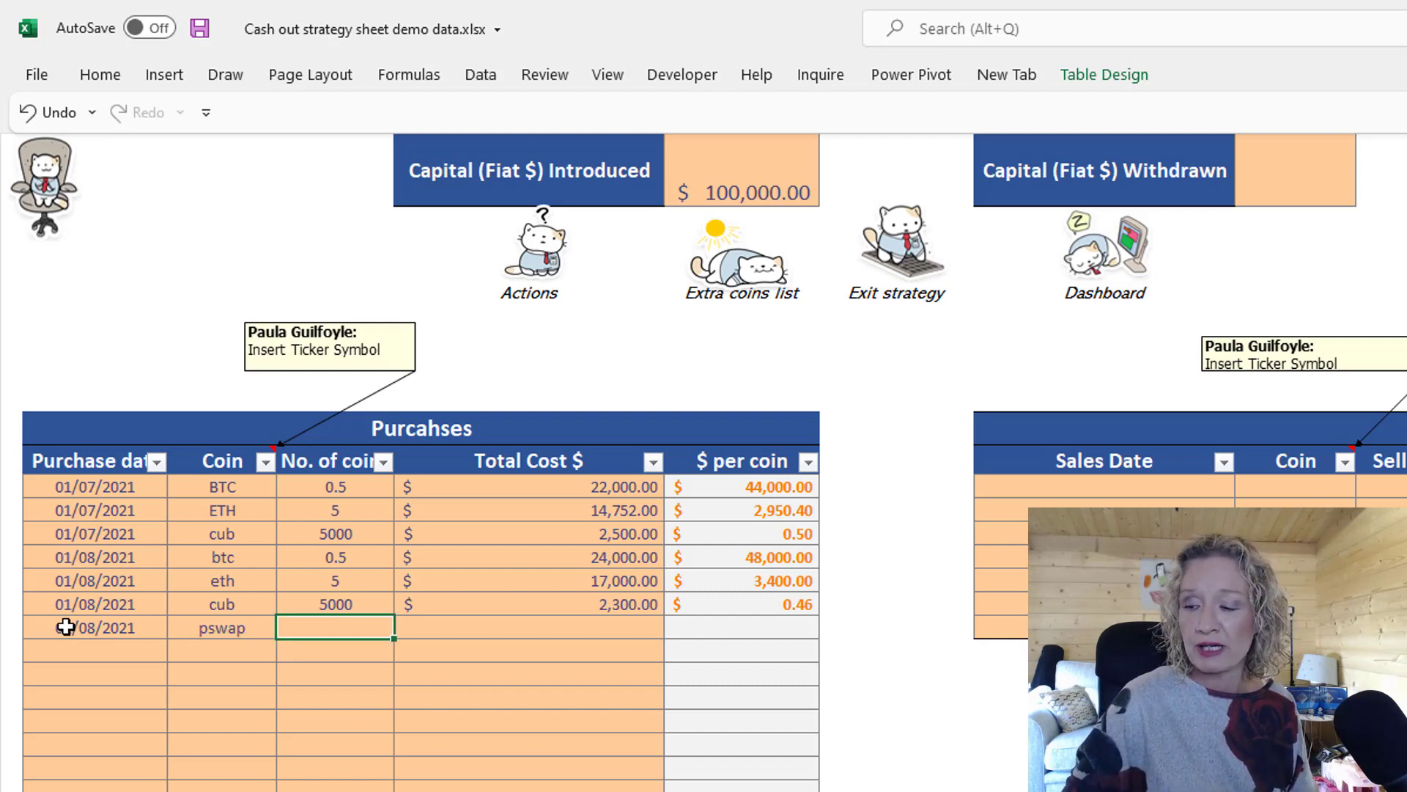
{"action": "type", "text": "50000"}
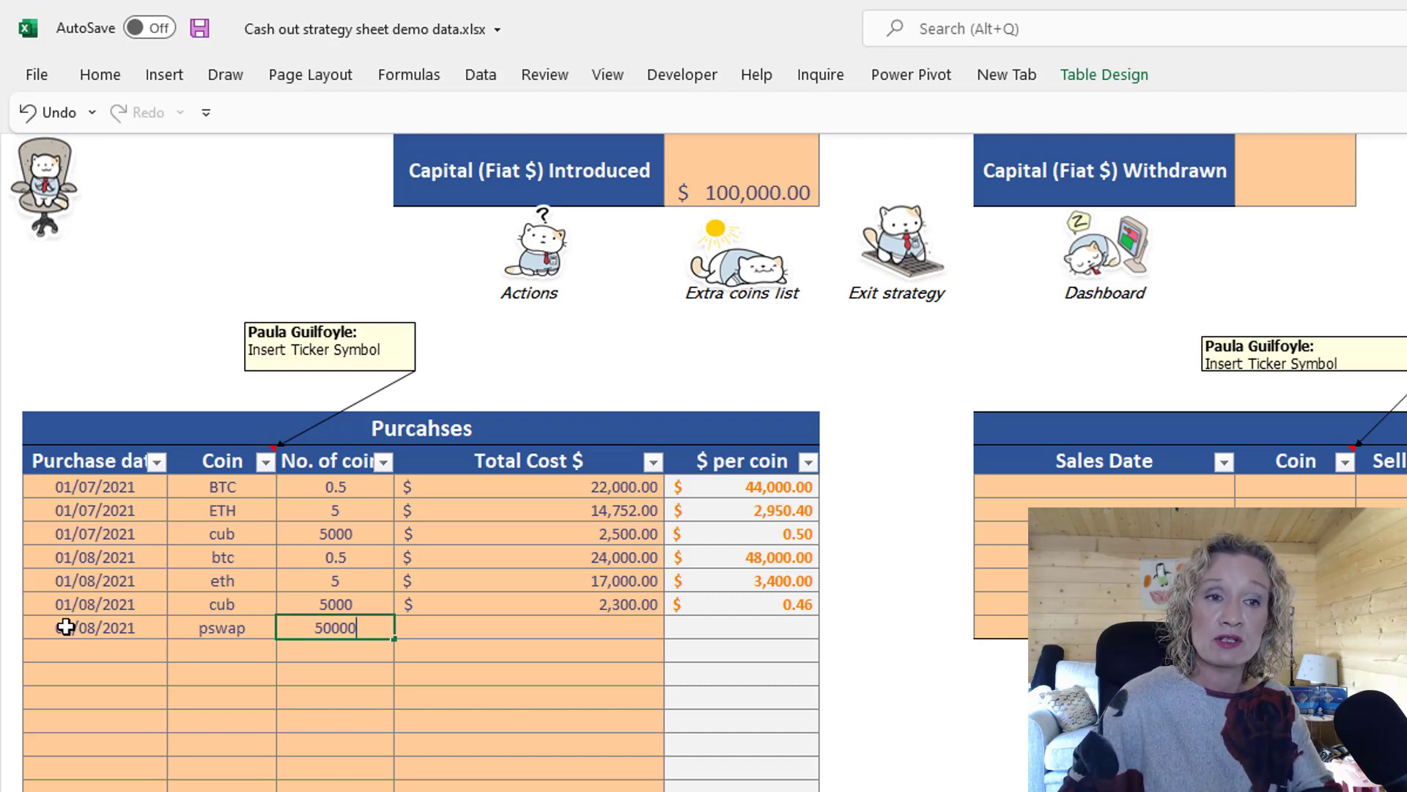
{"action": "key", "text": "Tab"}
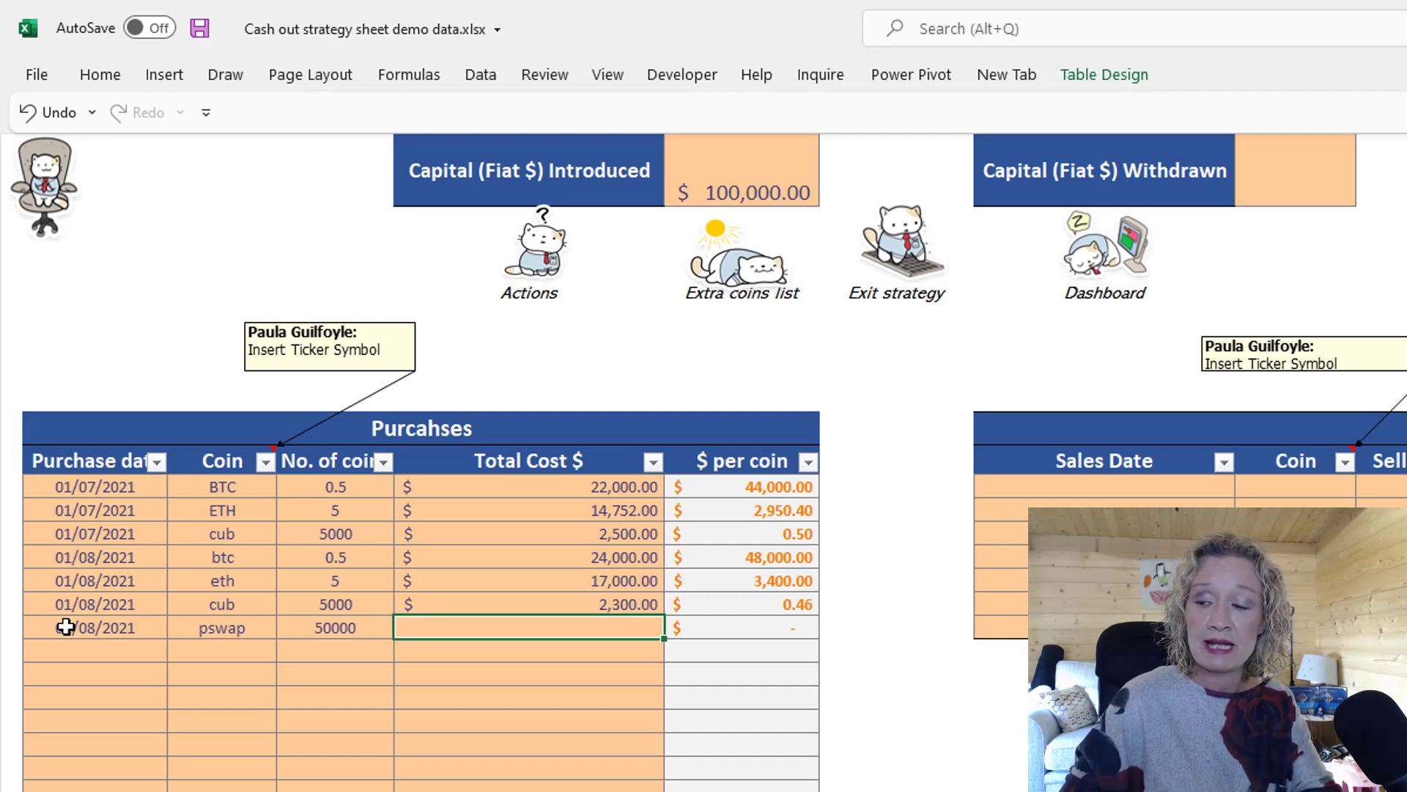
{"action": "type", "text": "5000"}
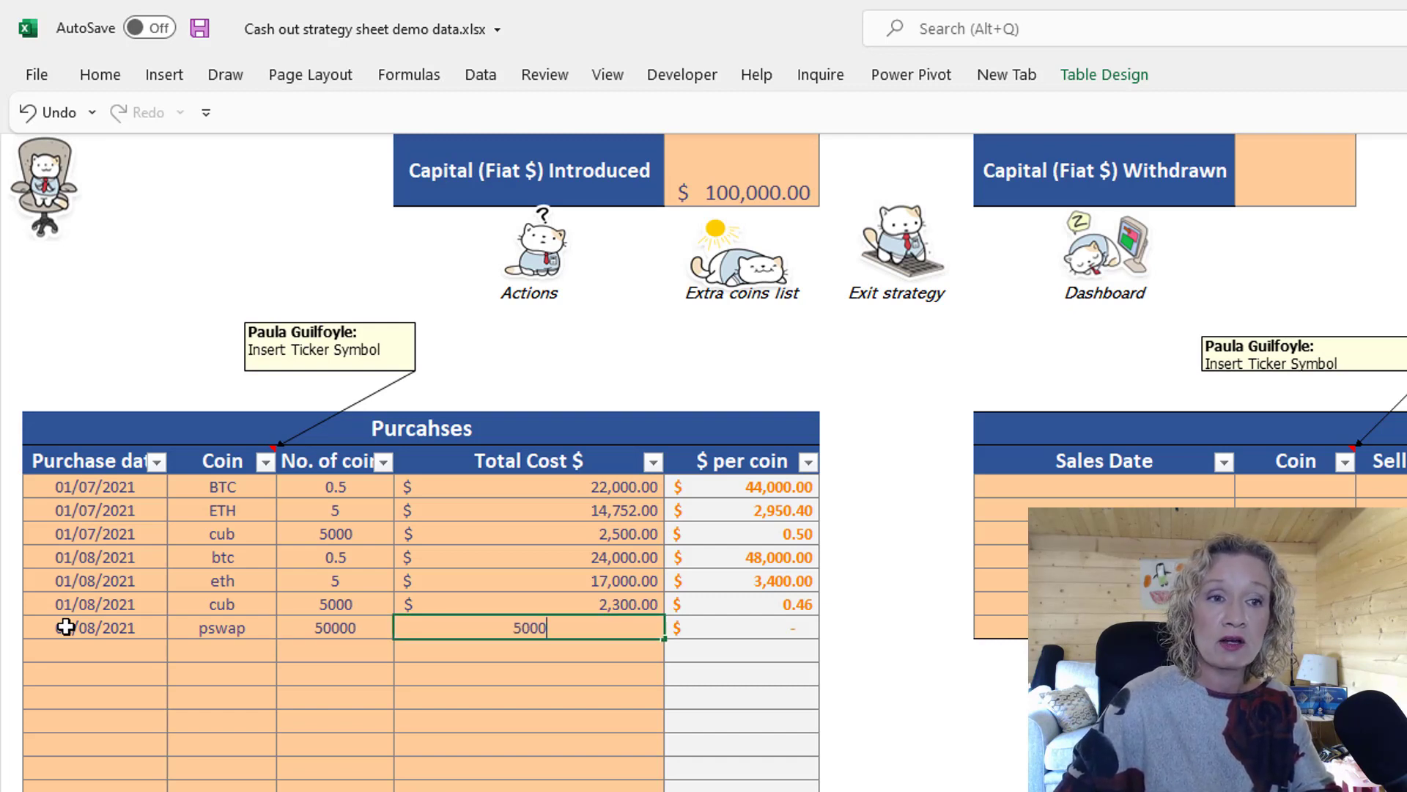
{"action": "key", "text": "Tab"}
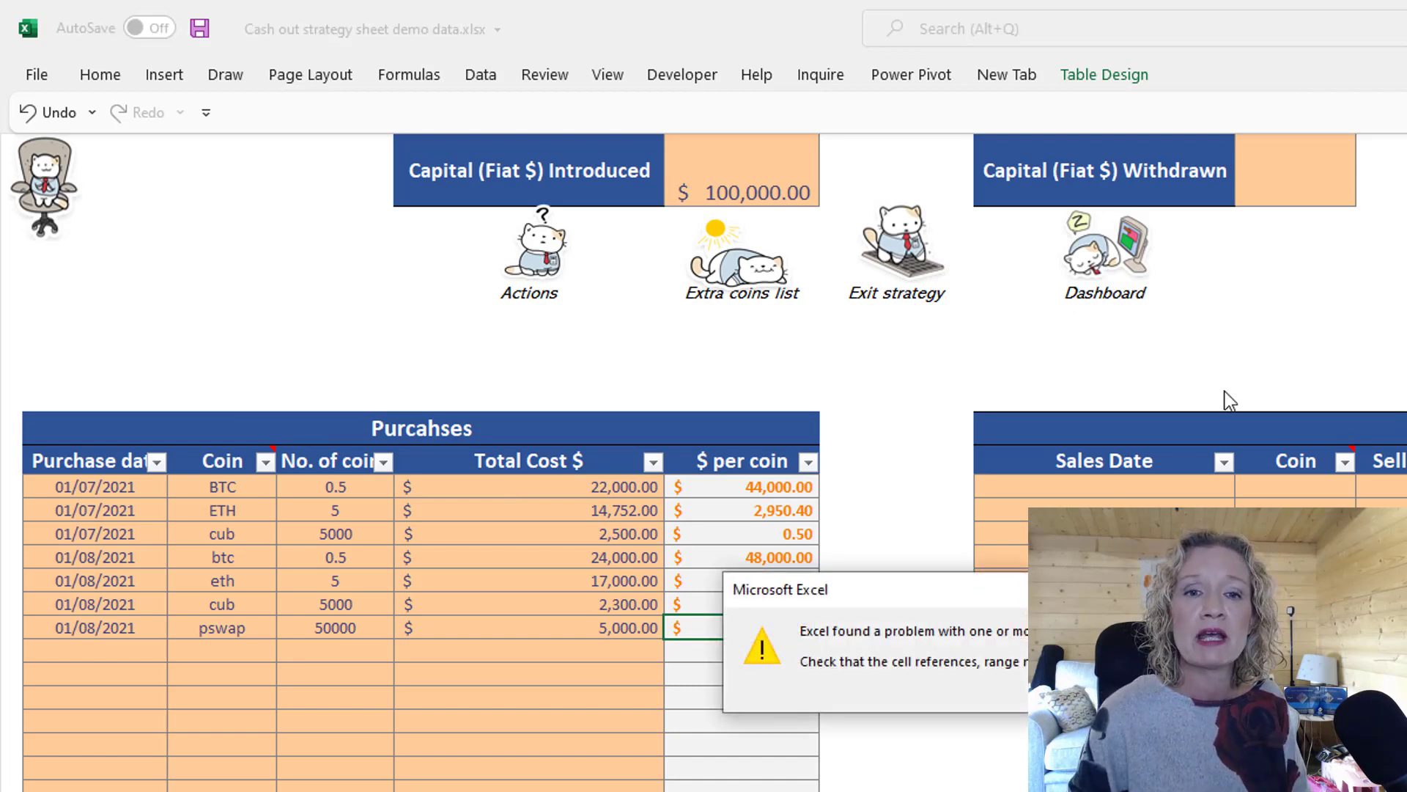
{"action": "key", "text": "Return"}
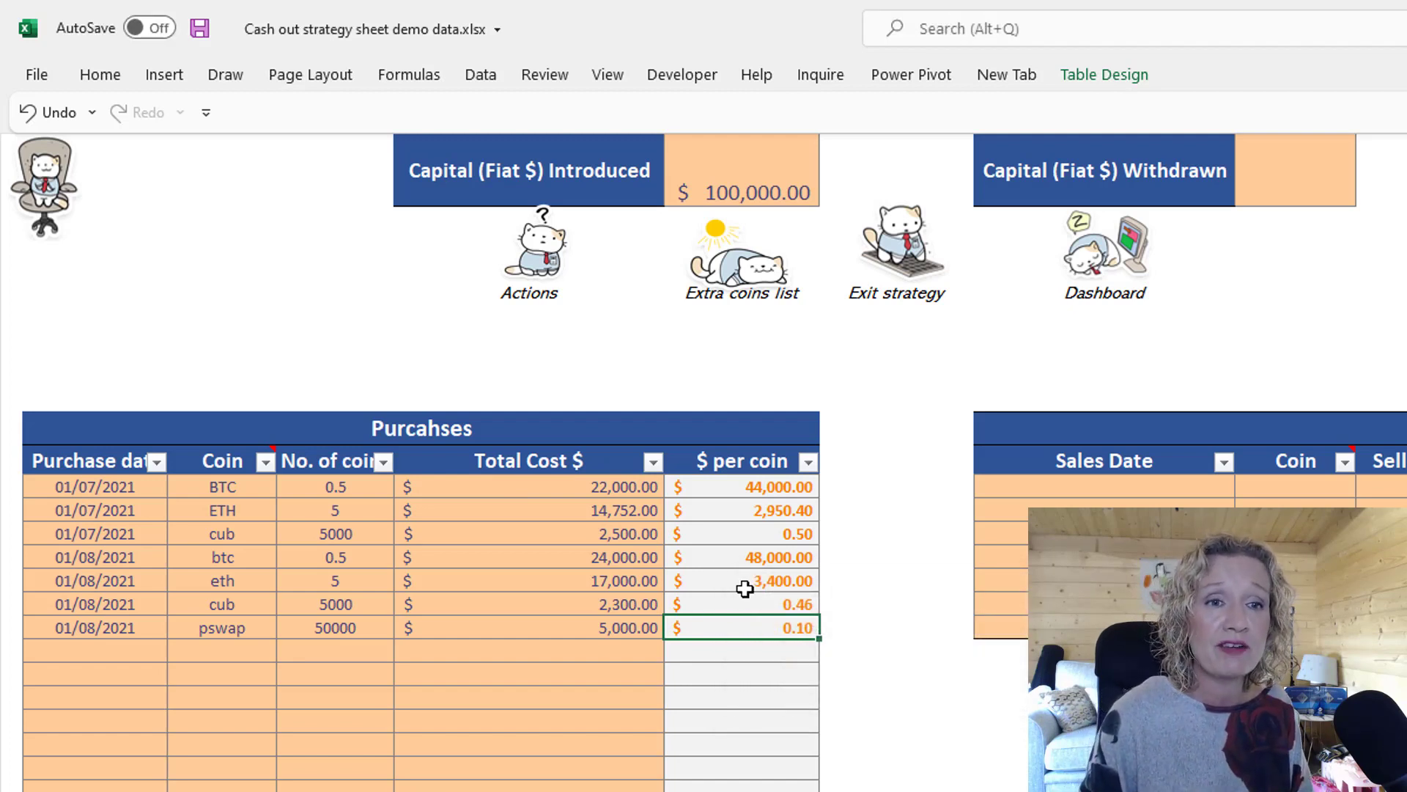
Select the two BTC per-coin prices, 44,000 and 48,000, to compare them
{"action": "left_click", "coordinate": [754, 489]}
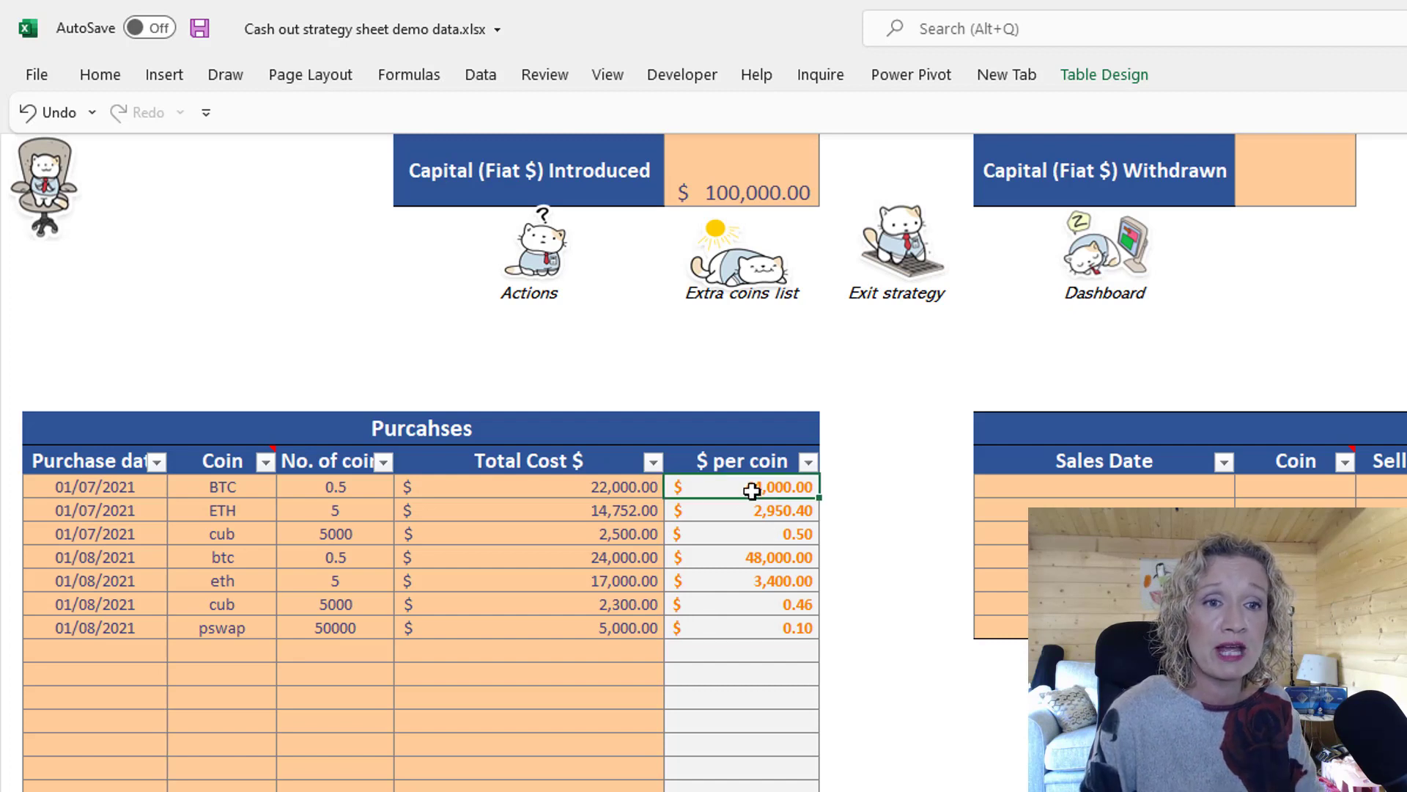
{"action": "left_click", "coordinate": [715, 557], "text": "shift"}
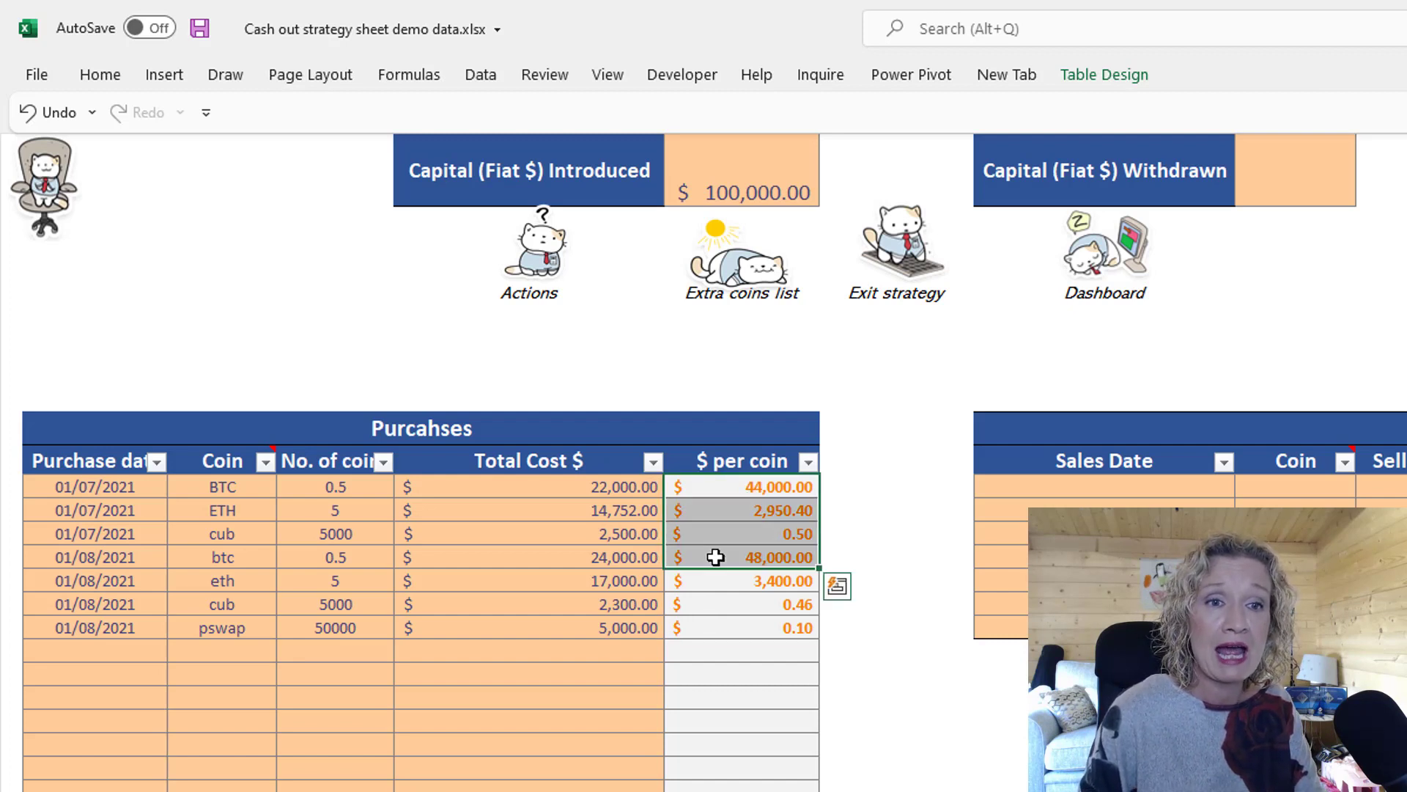
{"action": "left_click", "coordinate": [722, 481]}
{"action": "left_click", "coordinate": [718, 555], "text": "ctrl"}
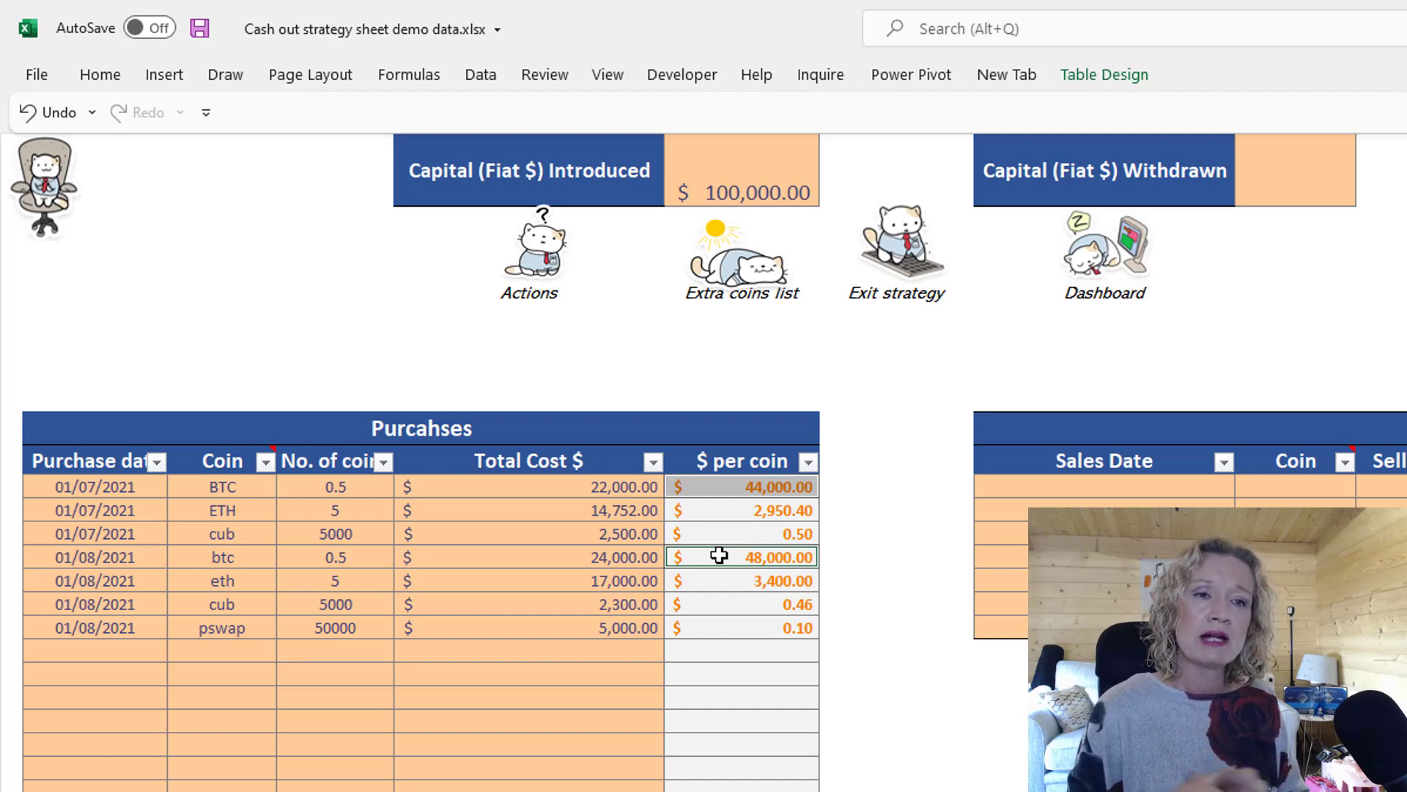
{"action": "left_click", "coordinate": [898, 716]}
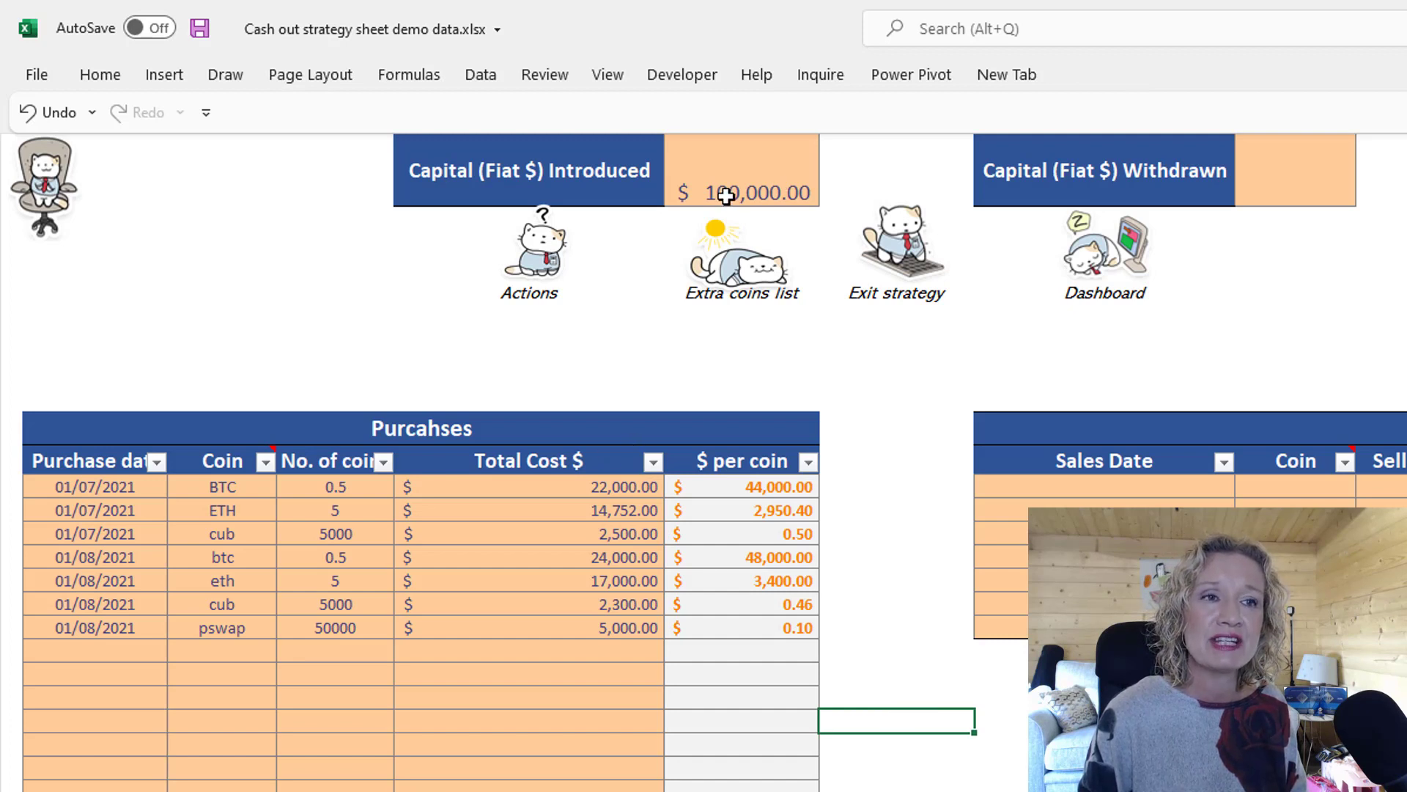
Run Refresh All from the Data tab to update the workbook's price data
{"action": "left_click", "coordinate": [487, 77]}
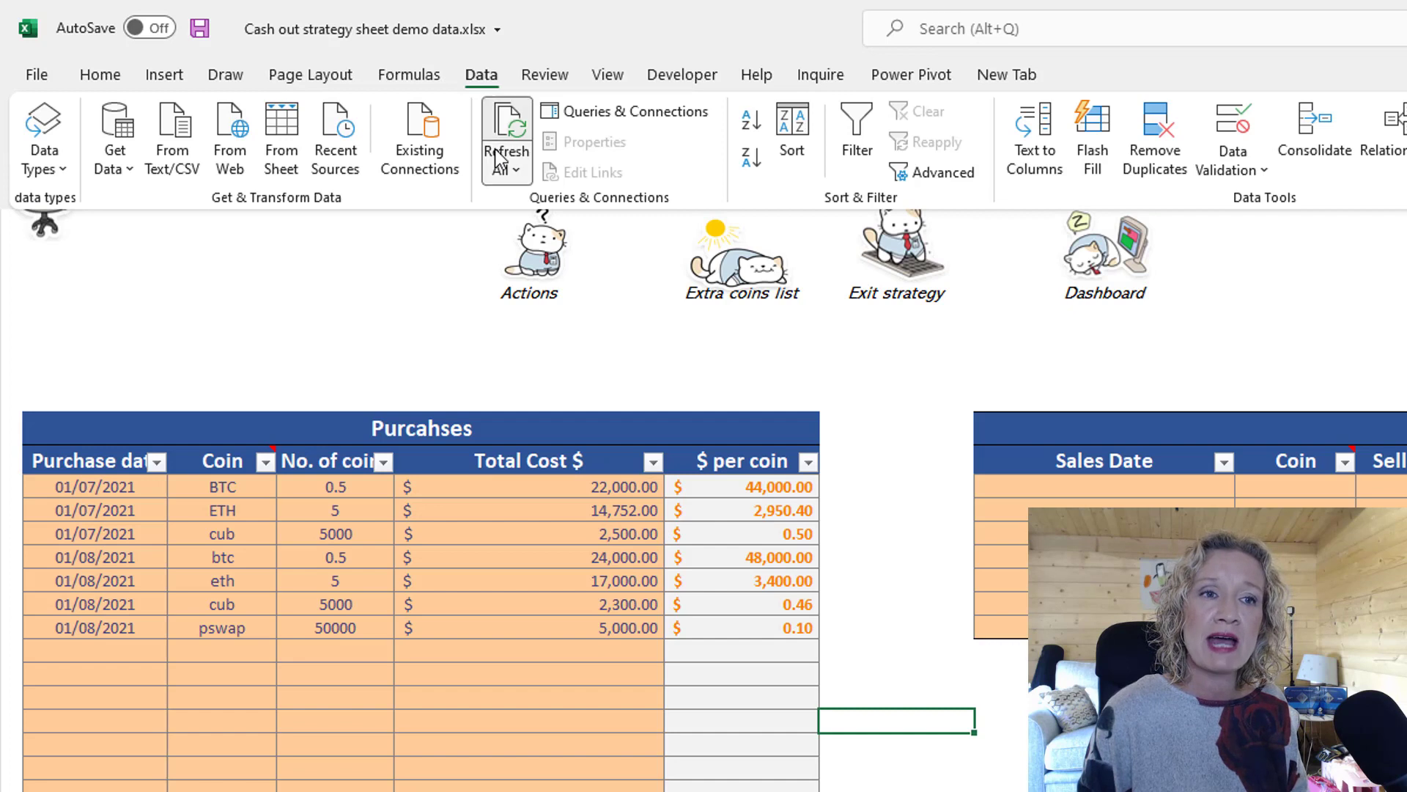
{"action": "left_click", "coordinate": [502, 167]}
{"action": "left_click", "coordinate": [531, 206]}
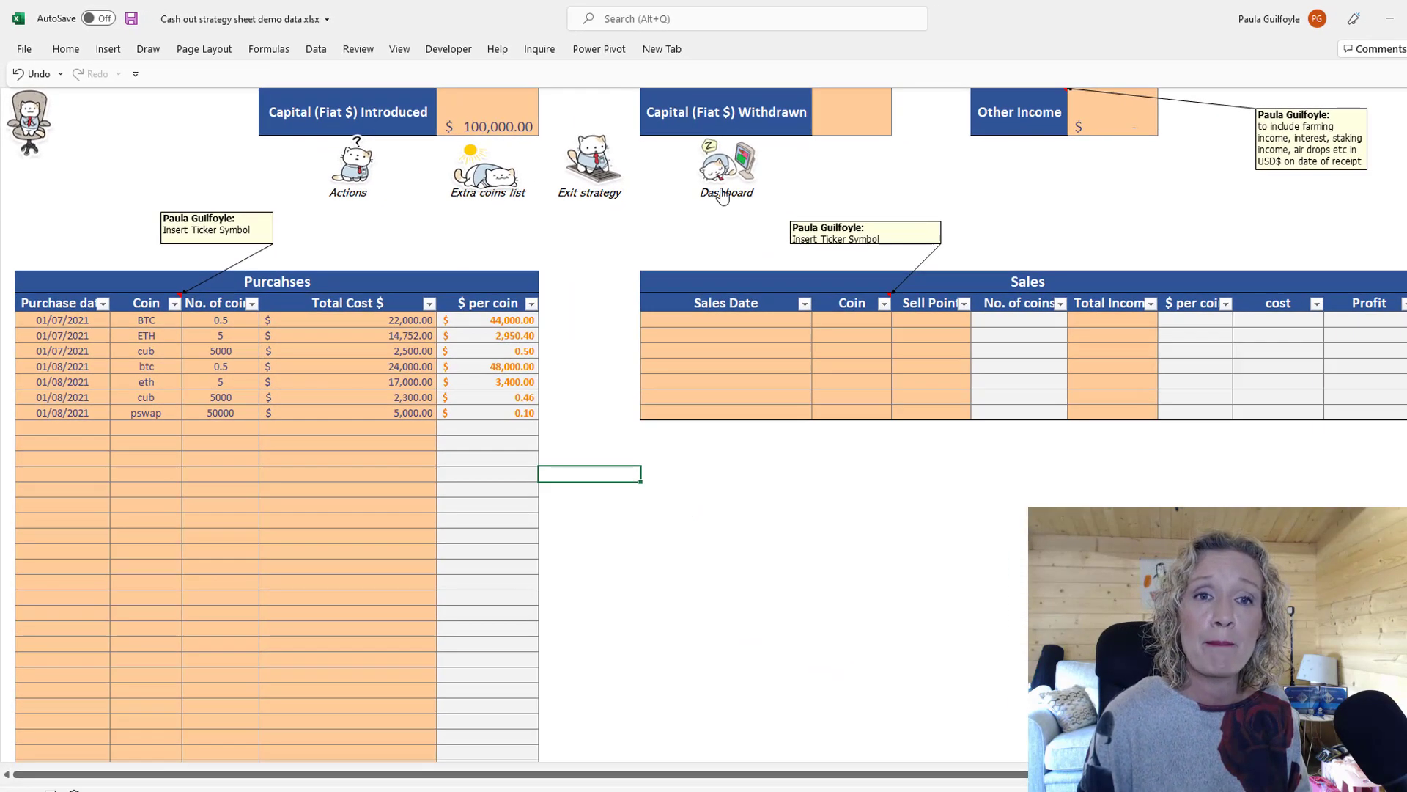
Open the Dashboard, then jump to Action Required through the red Warning box
{"action": "left_click", "coordinate": [725, 170]}
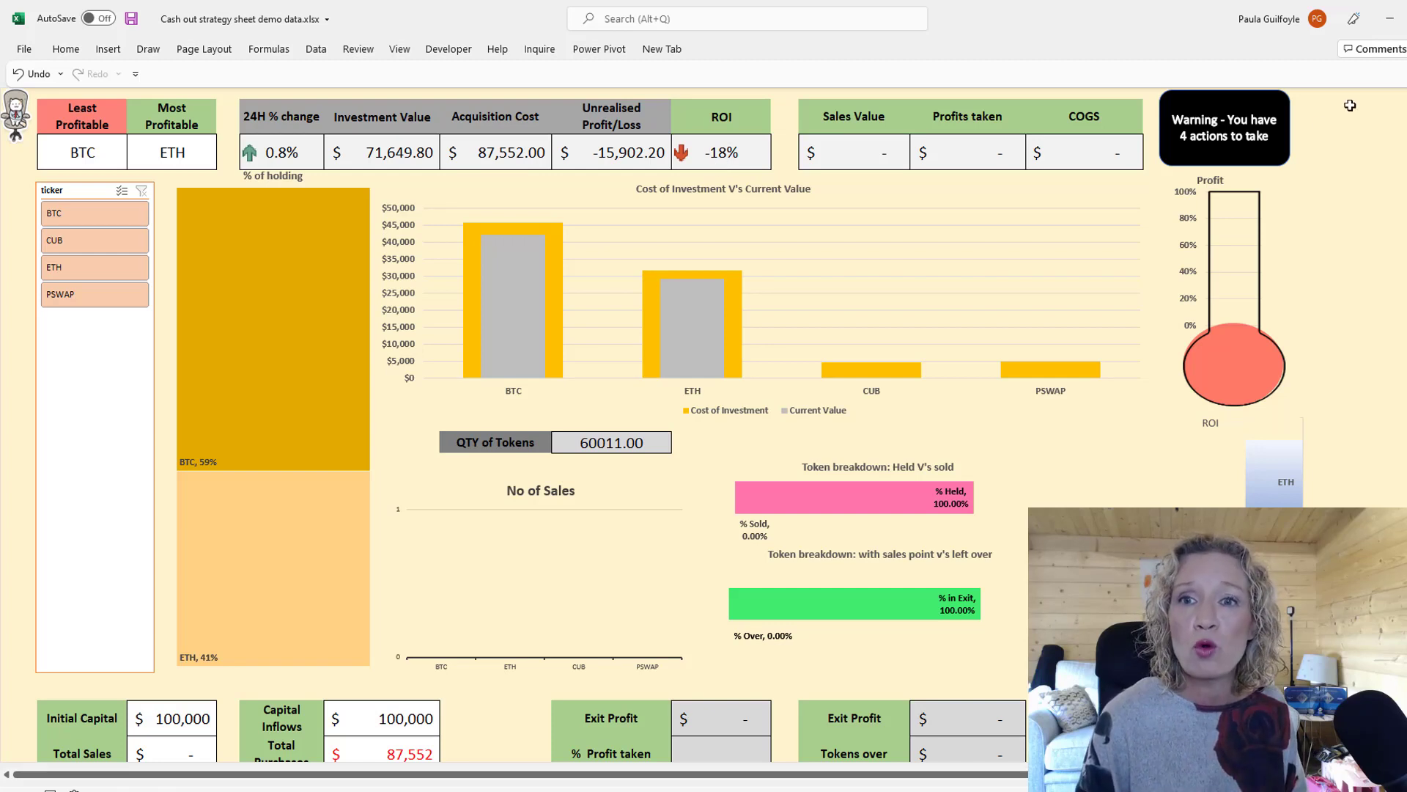
{"action": "left_click", "coordinate": [1244, 148]}
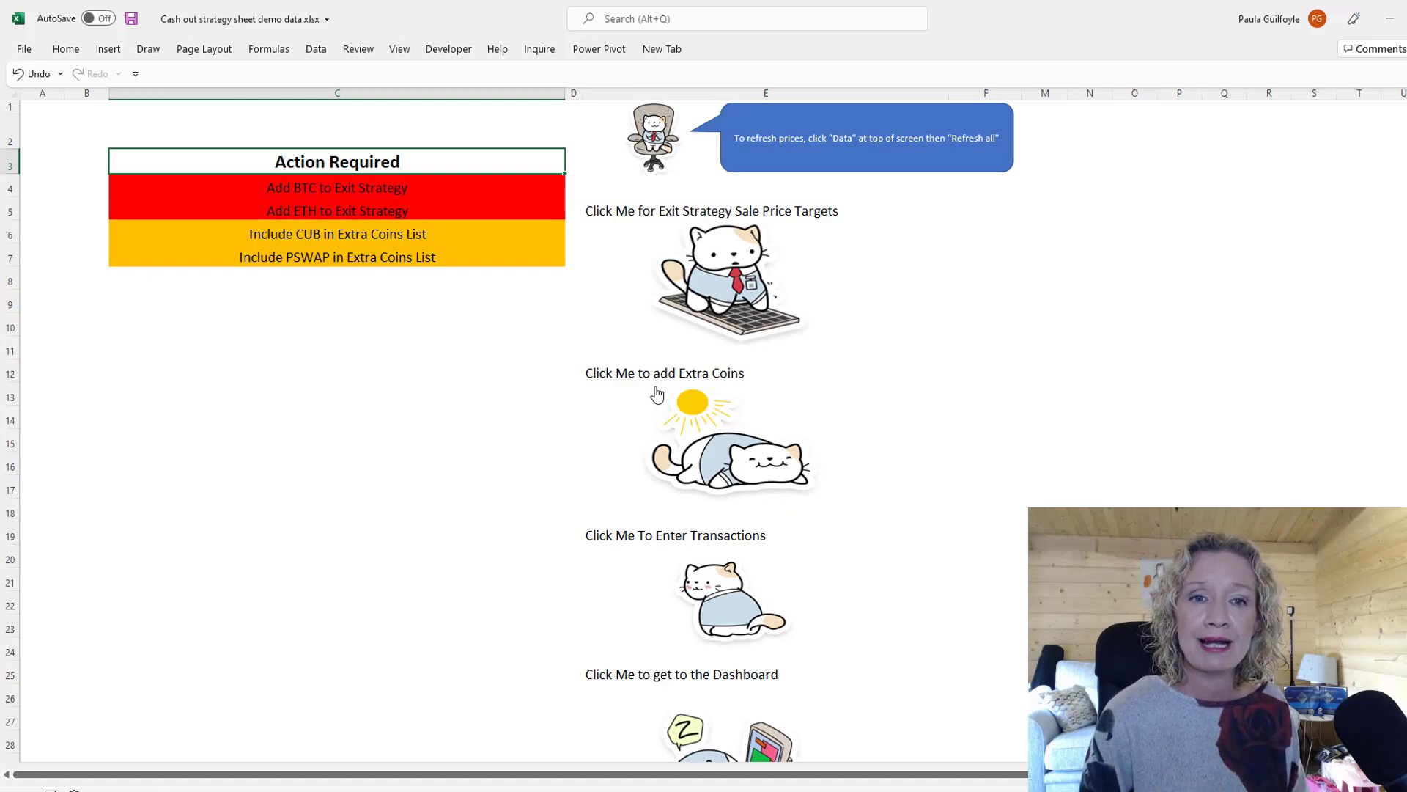
Open the Extra Coins sheet through the 'Click Me to add Extra Coins' picture
{"action": "left_click", "coordinate": [714, 449]}
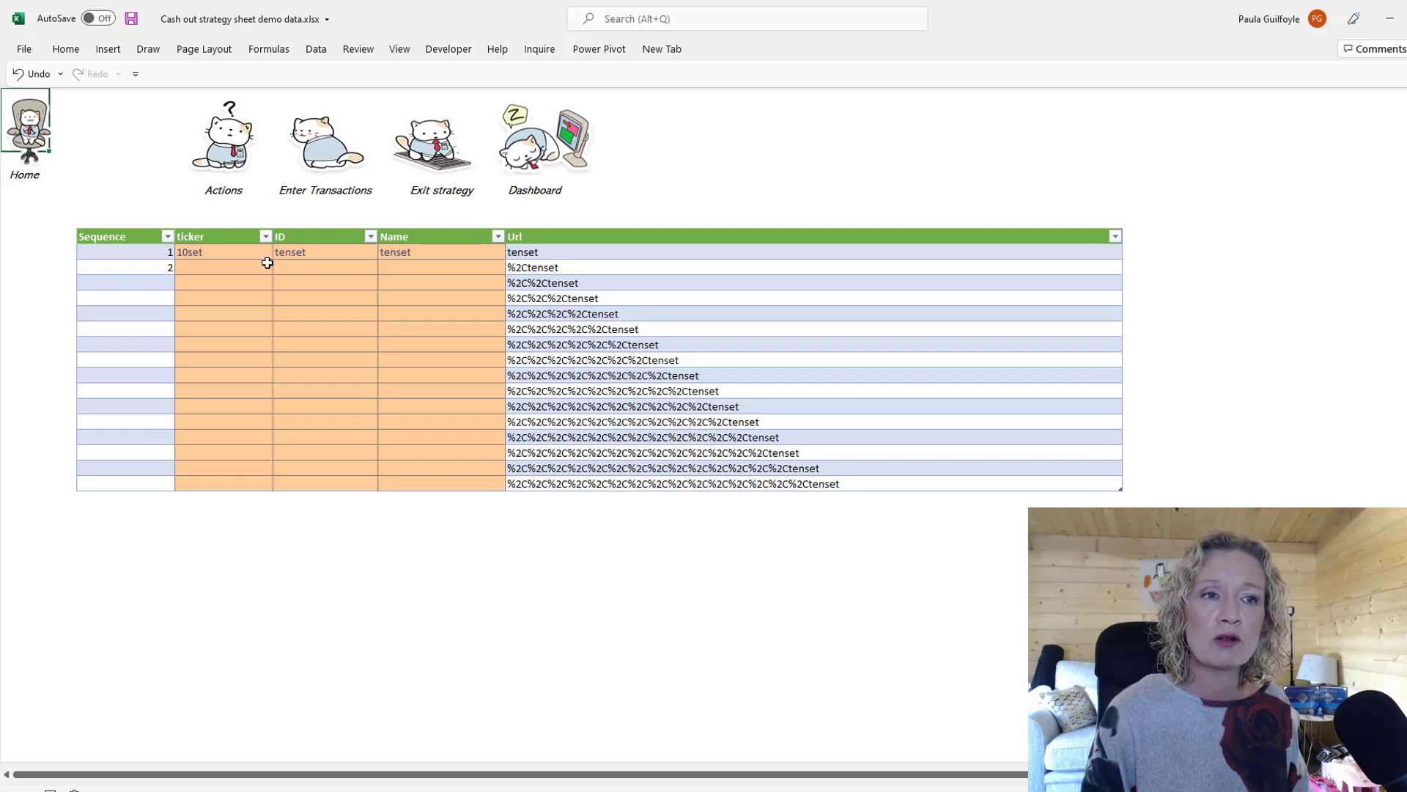
Enter tickers Cub and Pswap in rows 2 and 3, then switch to CoinGecko
{"action": "left_click", "coordinate": [234, 173]}
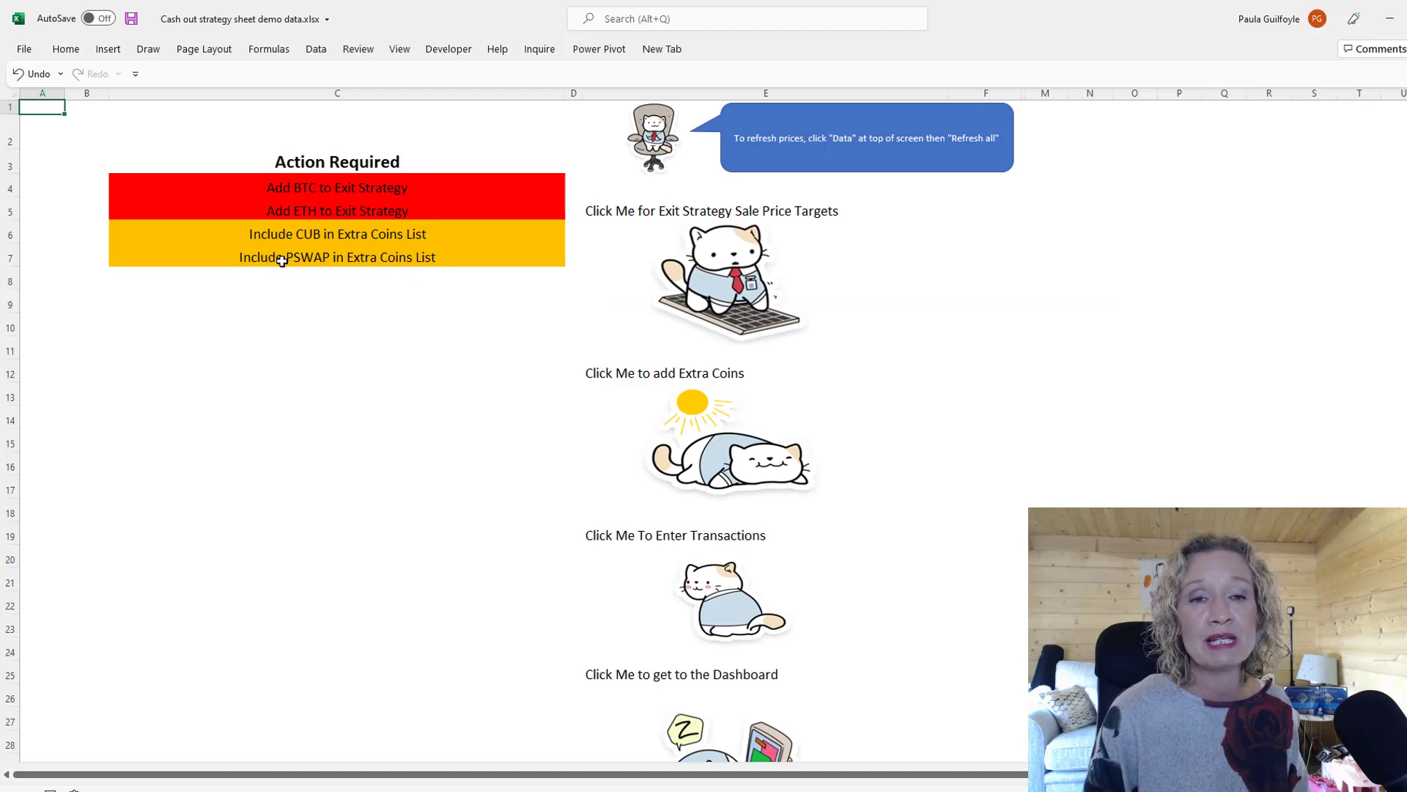
{"action": "left_click", "coordinate": [719, 447]}
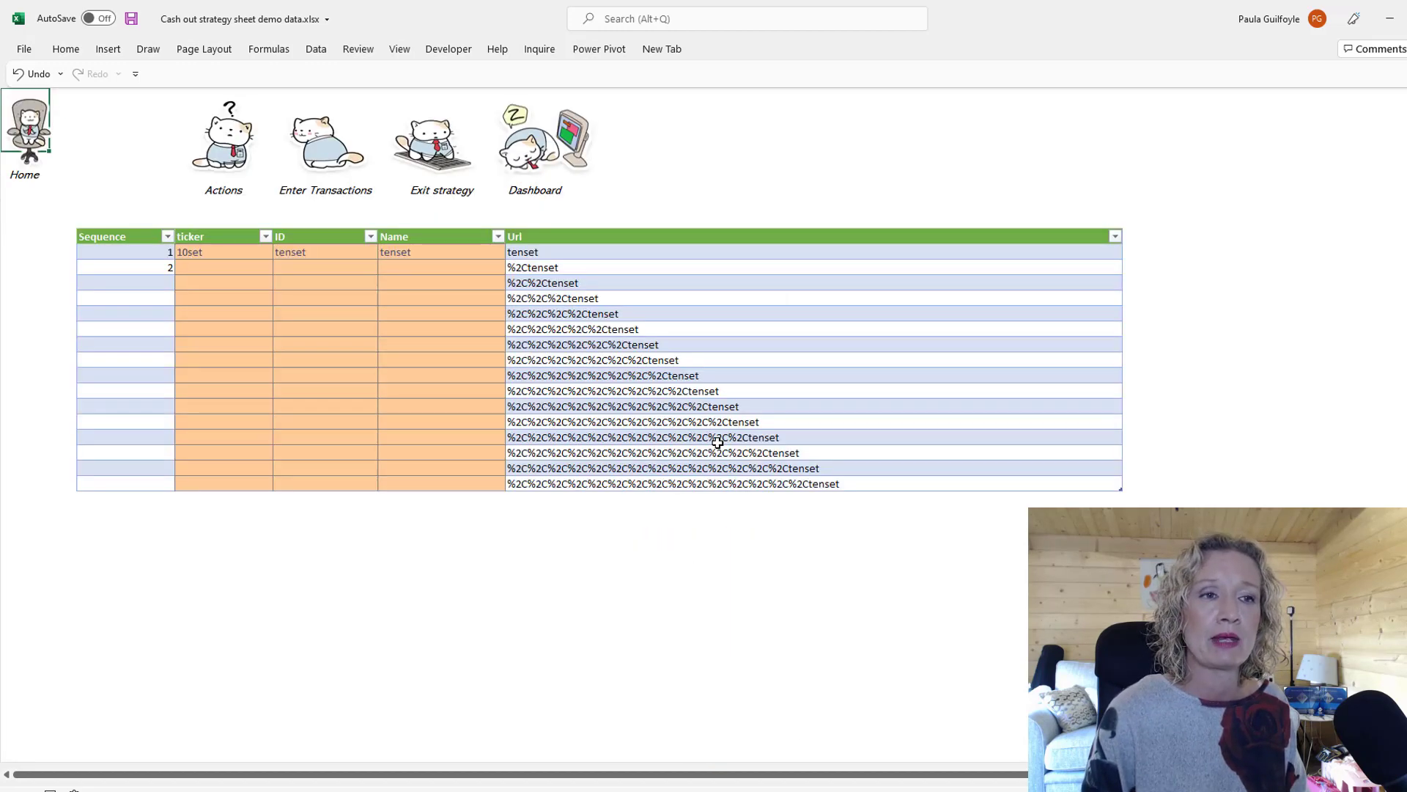
{"action": "left_click", "coordinate": [214, 269]}
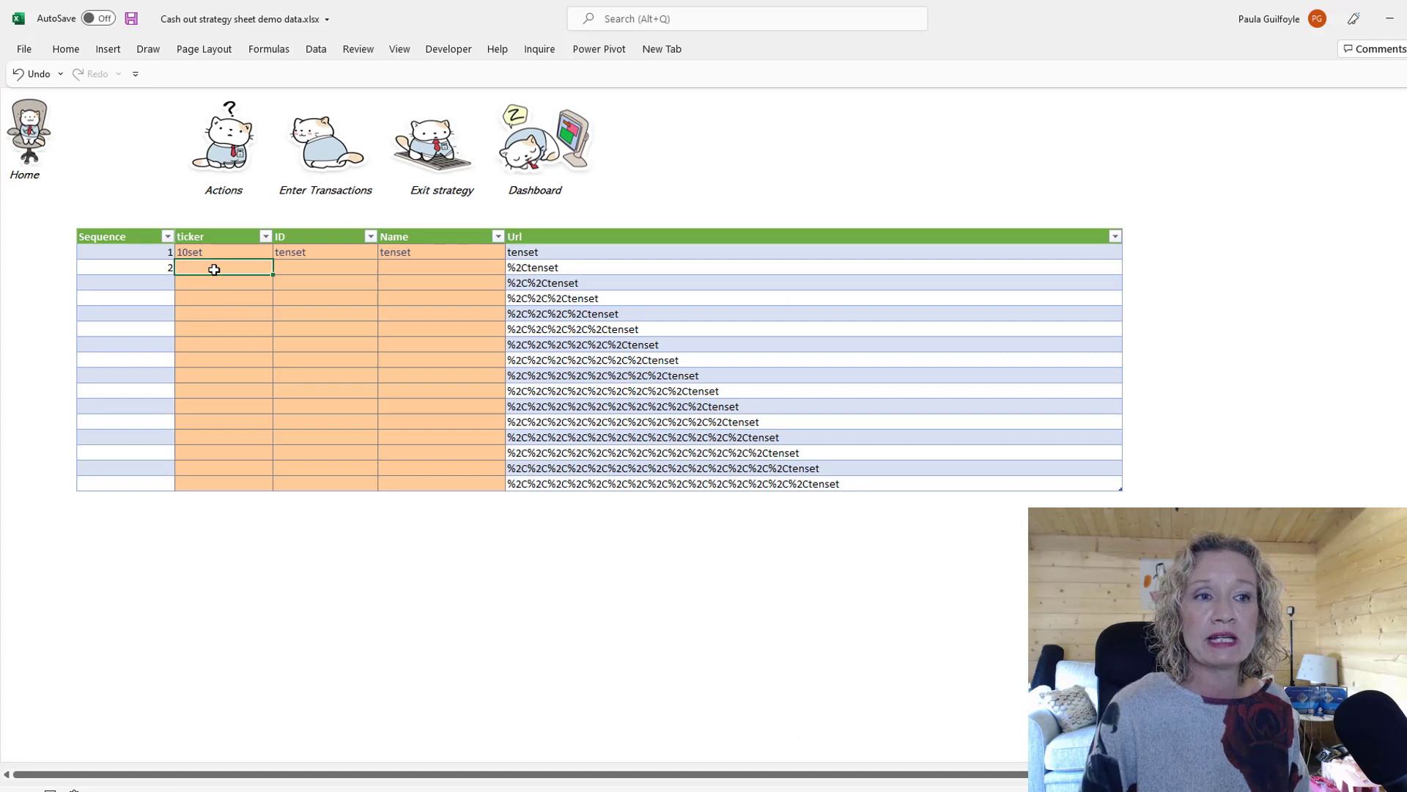
{"action": "type", "text": "Cub"}
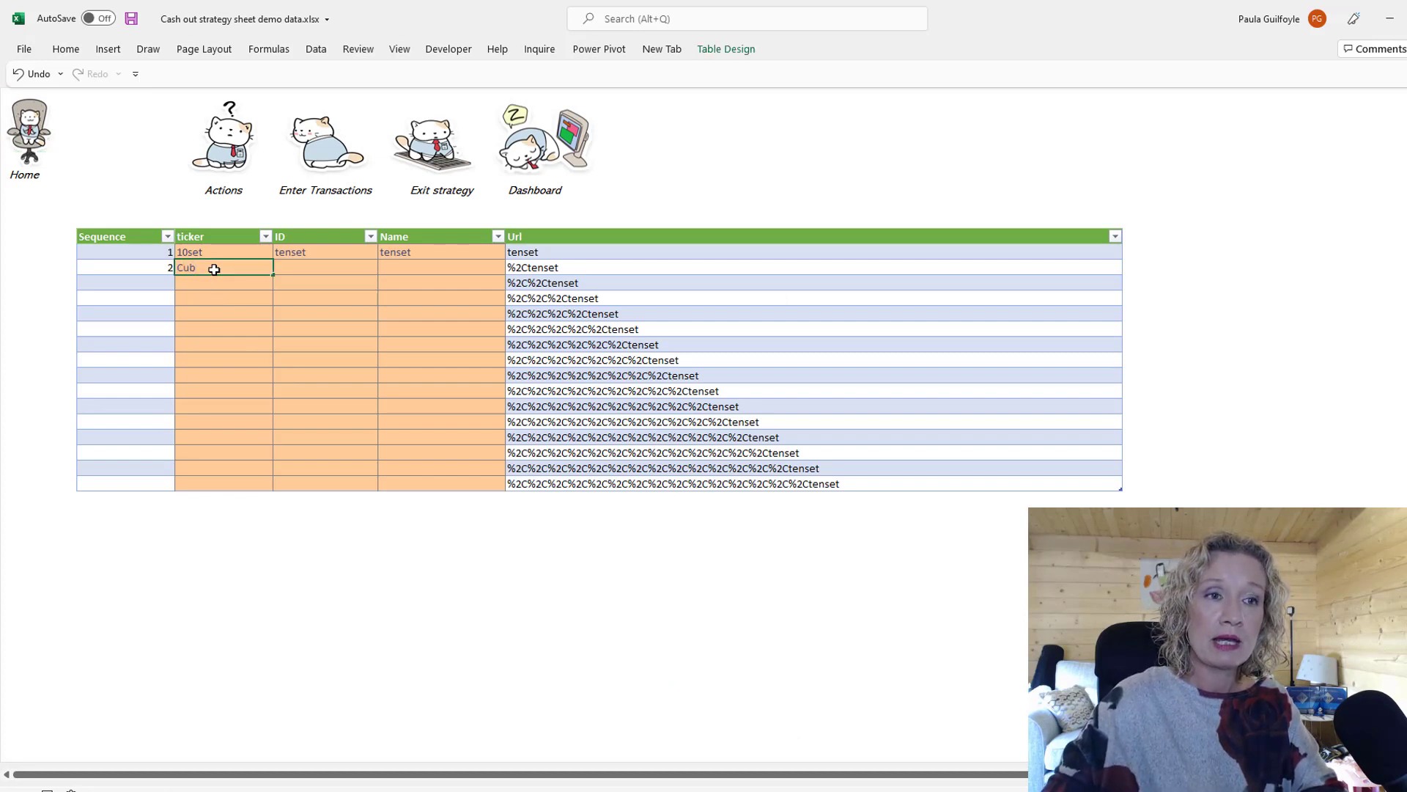
{"action": "key", "text": "Tab"}
{"action": "key", "text": "Tab"}
{"action": "key", "text": "Tab"}
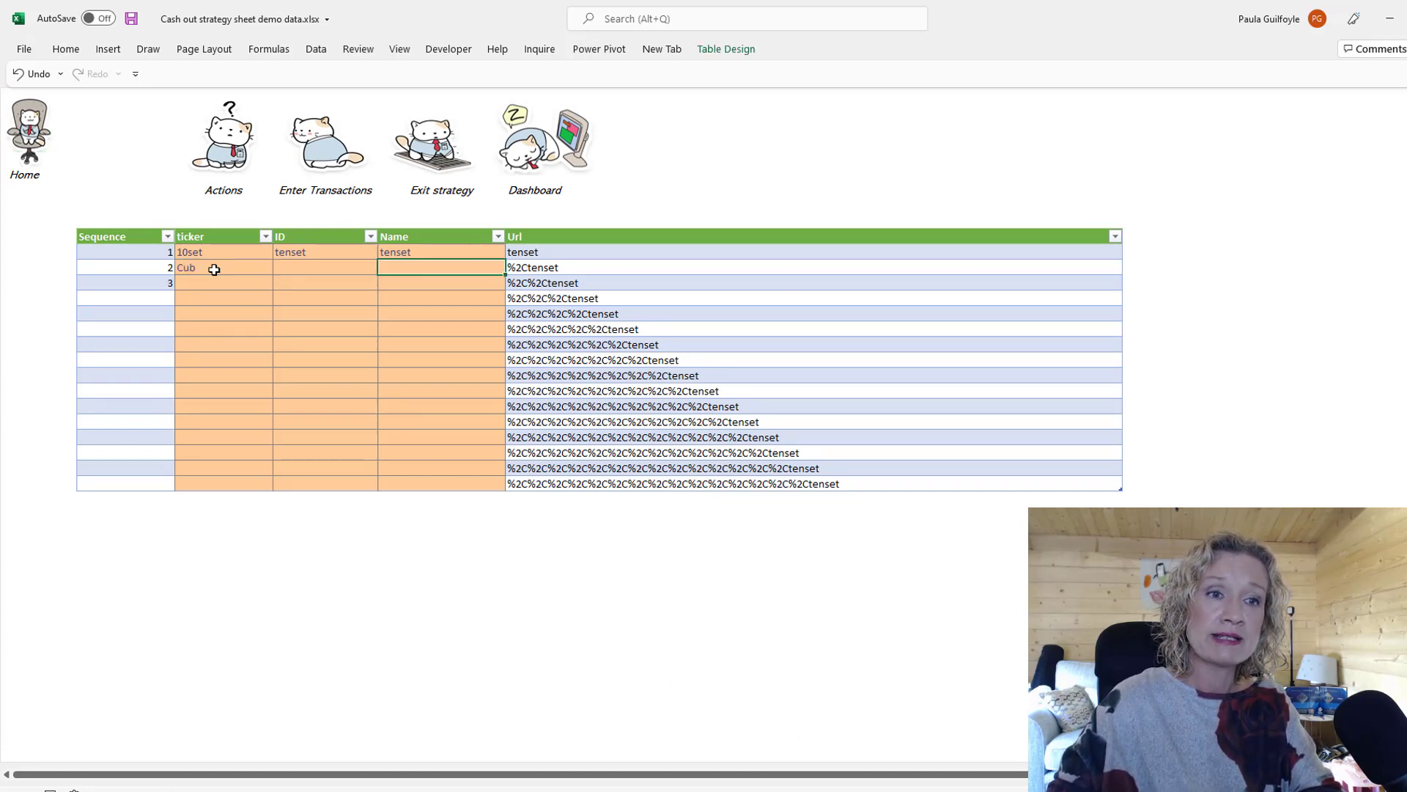
{"action": "left_click", "coordinate": [204, 277]}
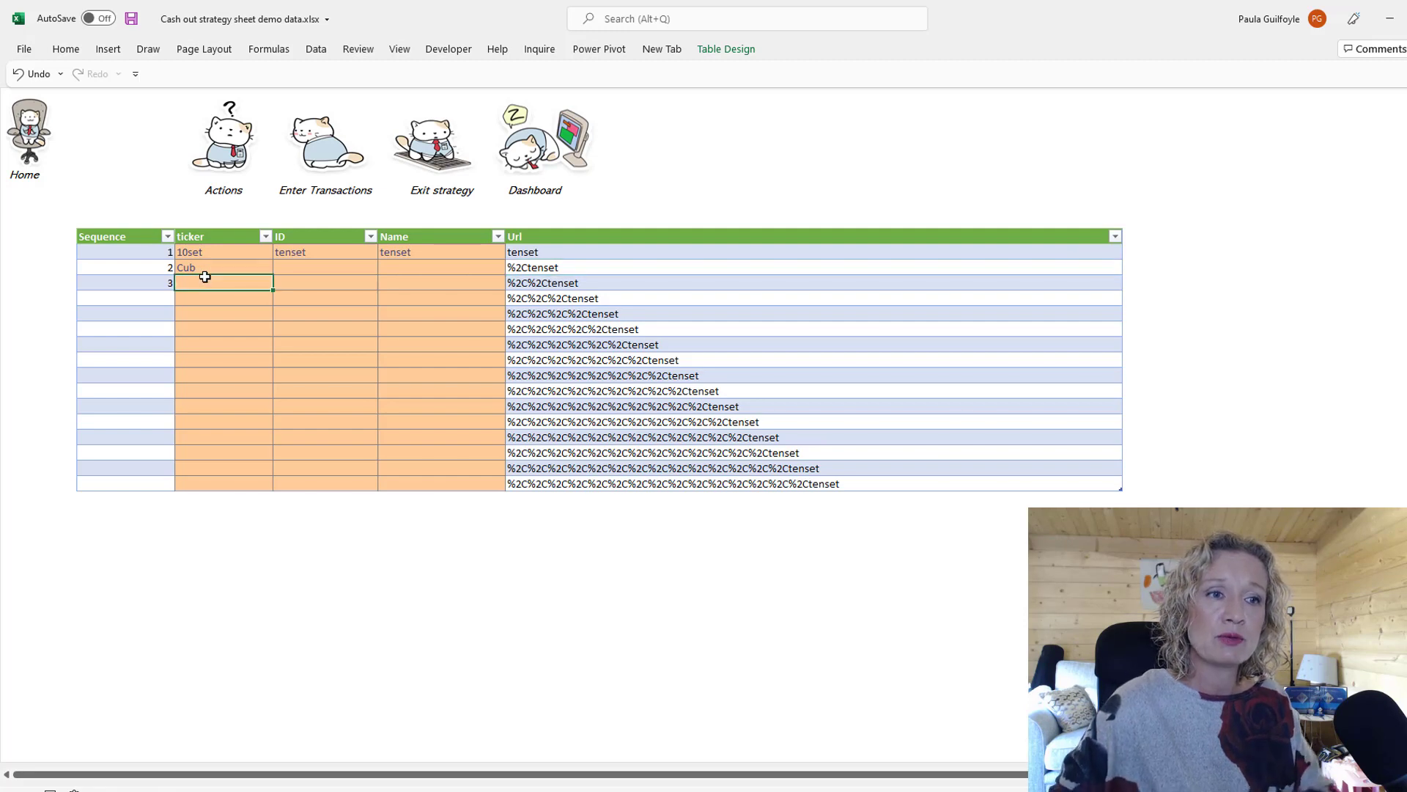
{"action": "type", "text": "P"}
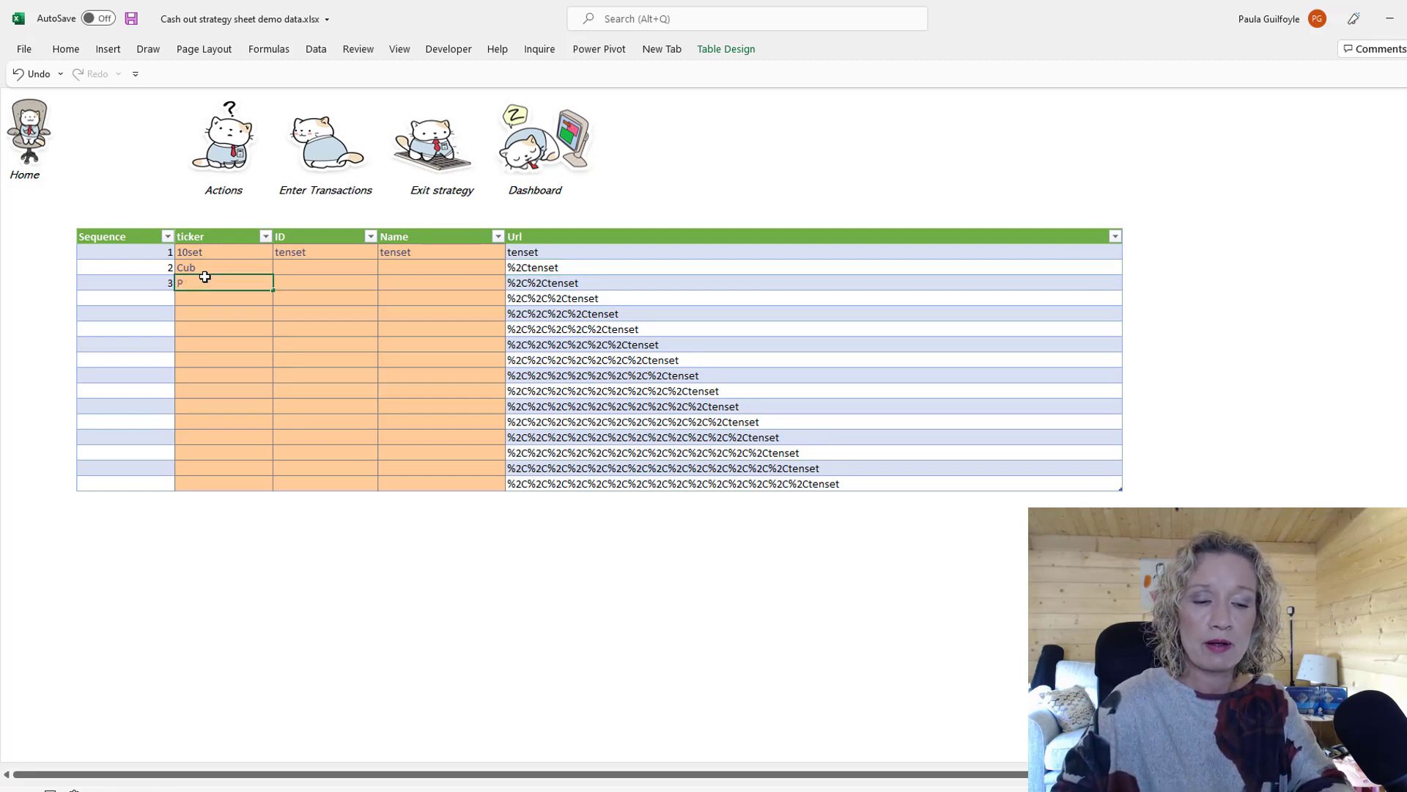
{"action": "type", "text": "swap"}
{"action": "key", "text": "Tab"}
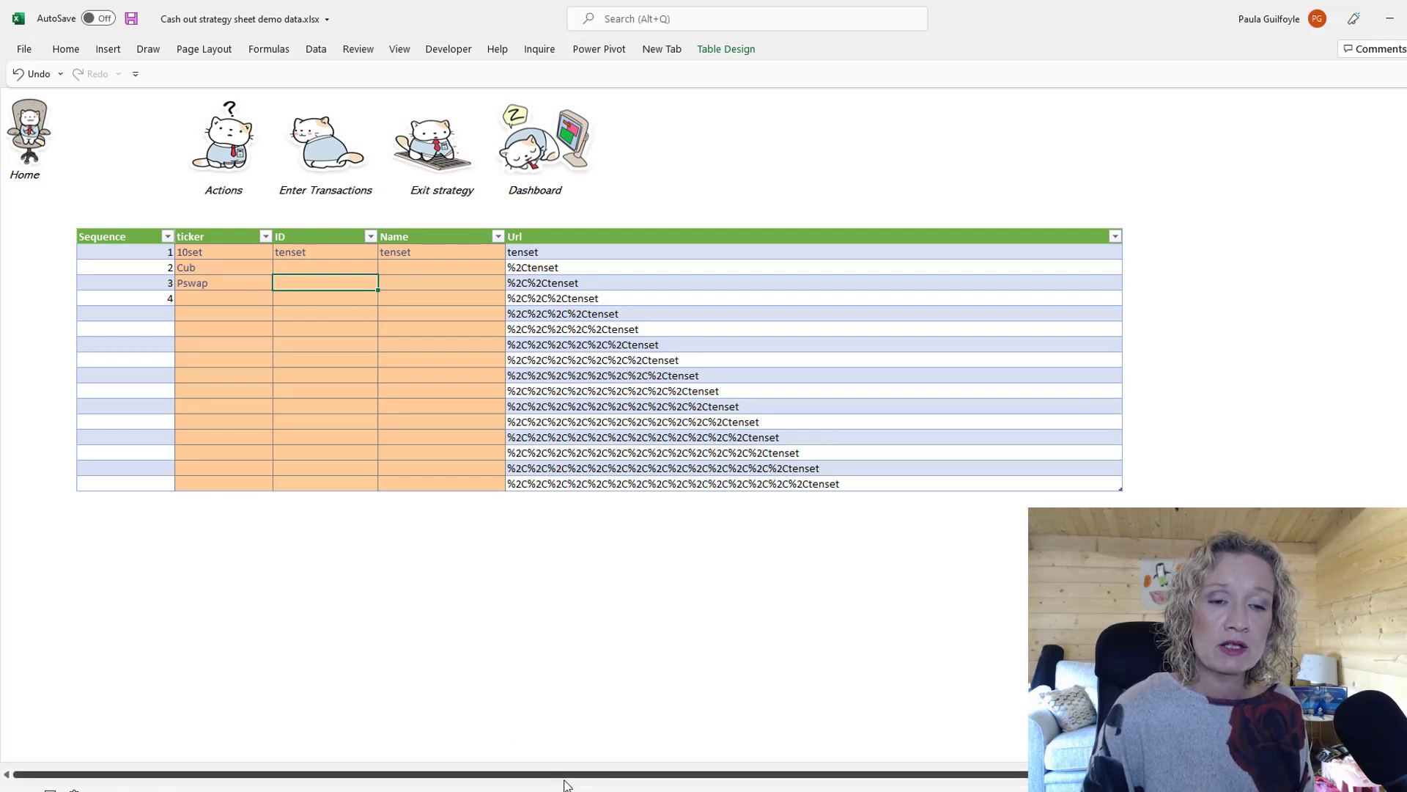
{"action": "key", "text": "alt+Tab"}
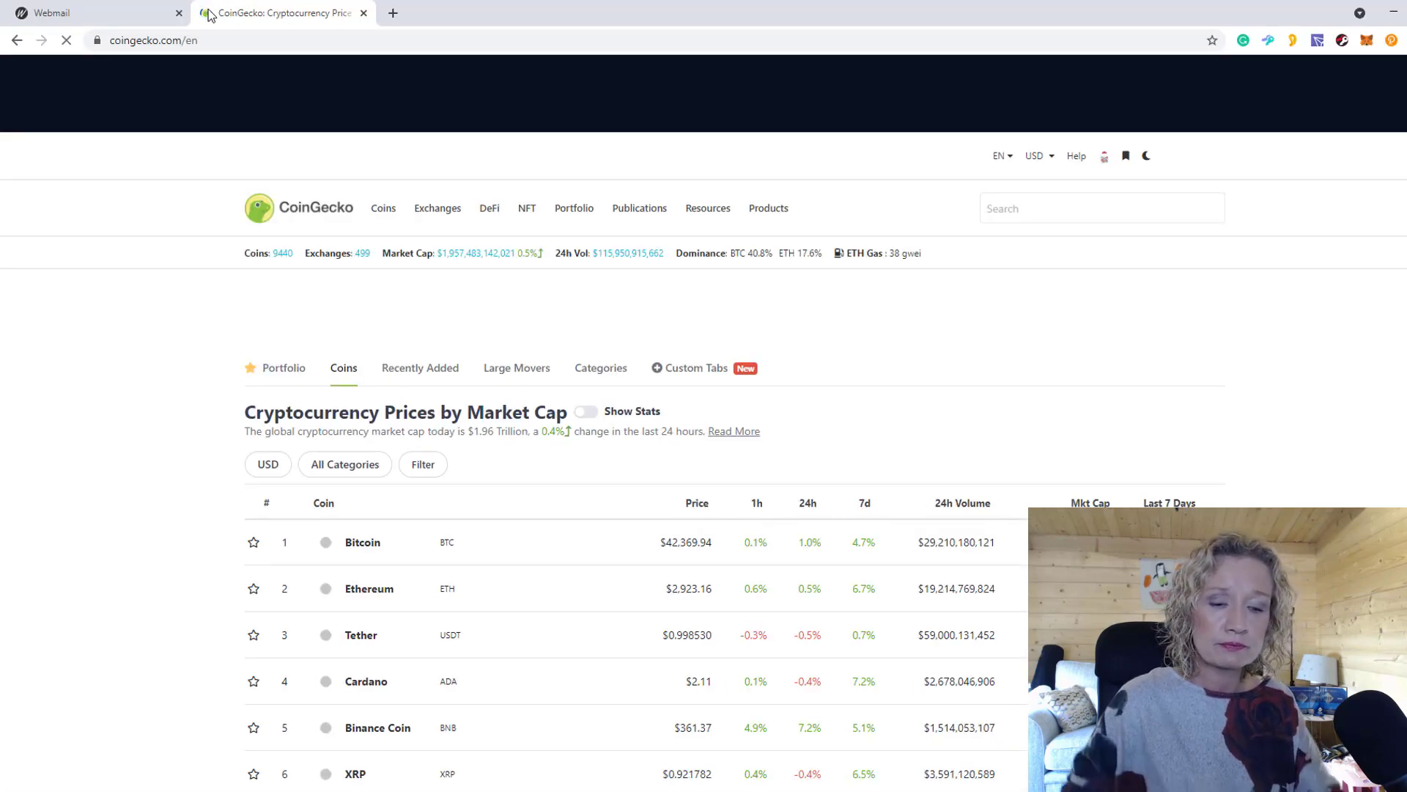
Search CoinGecko for 'cub' and copy the Cub Finance (CUB) API id cub-finance
{"action": "left_click", "coordinate": [995, 205]}
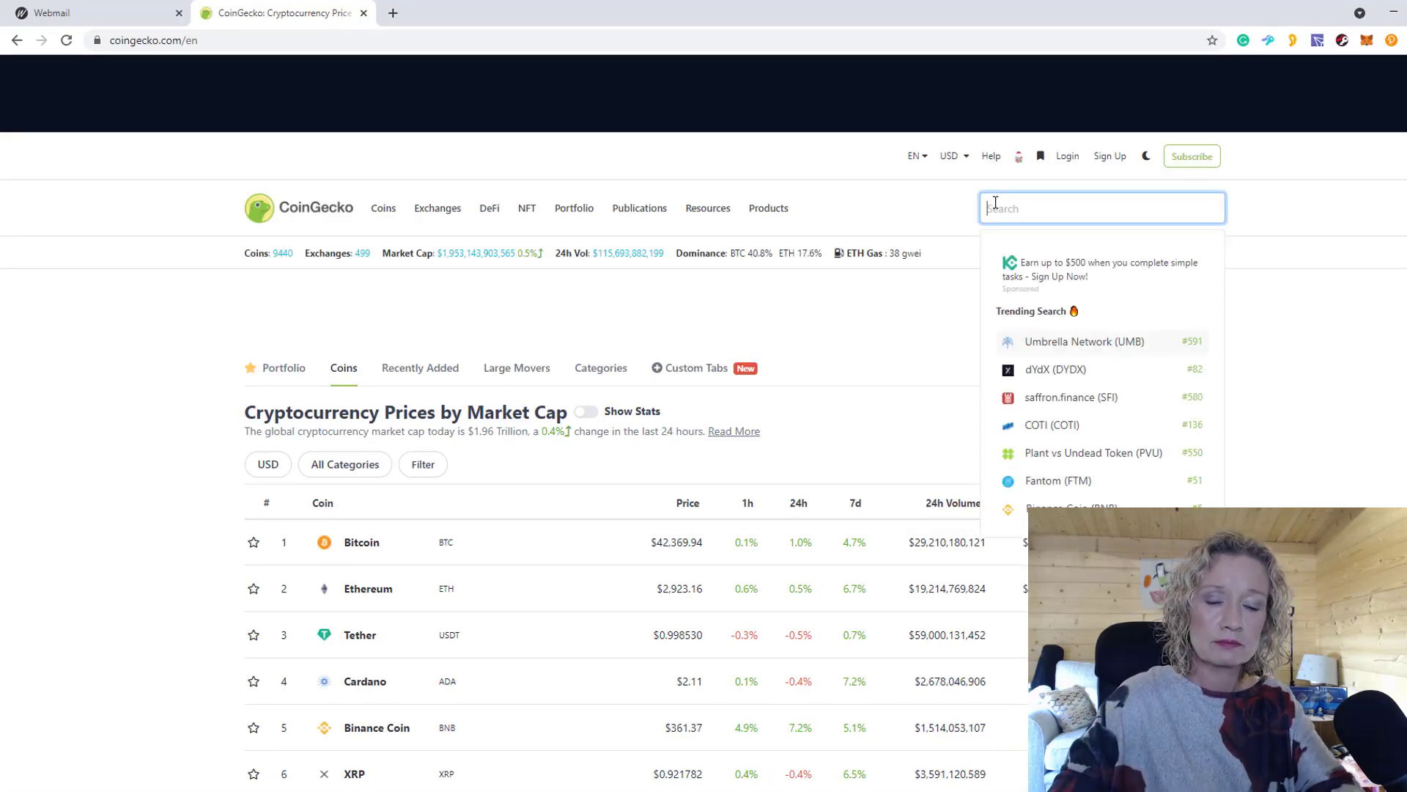
{"action": "type", "text": "cob"}
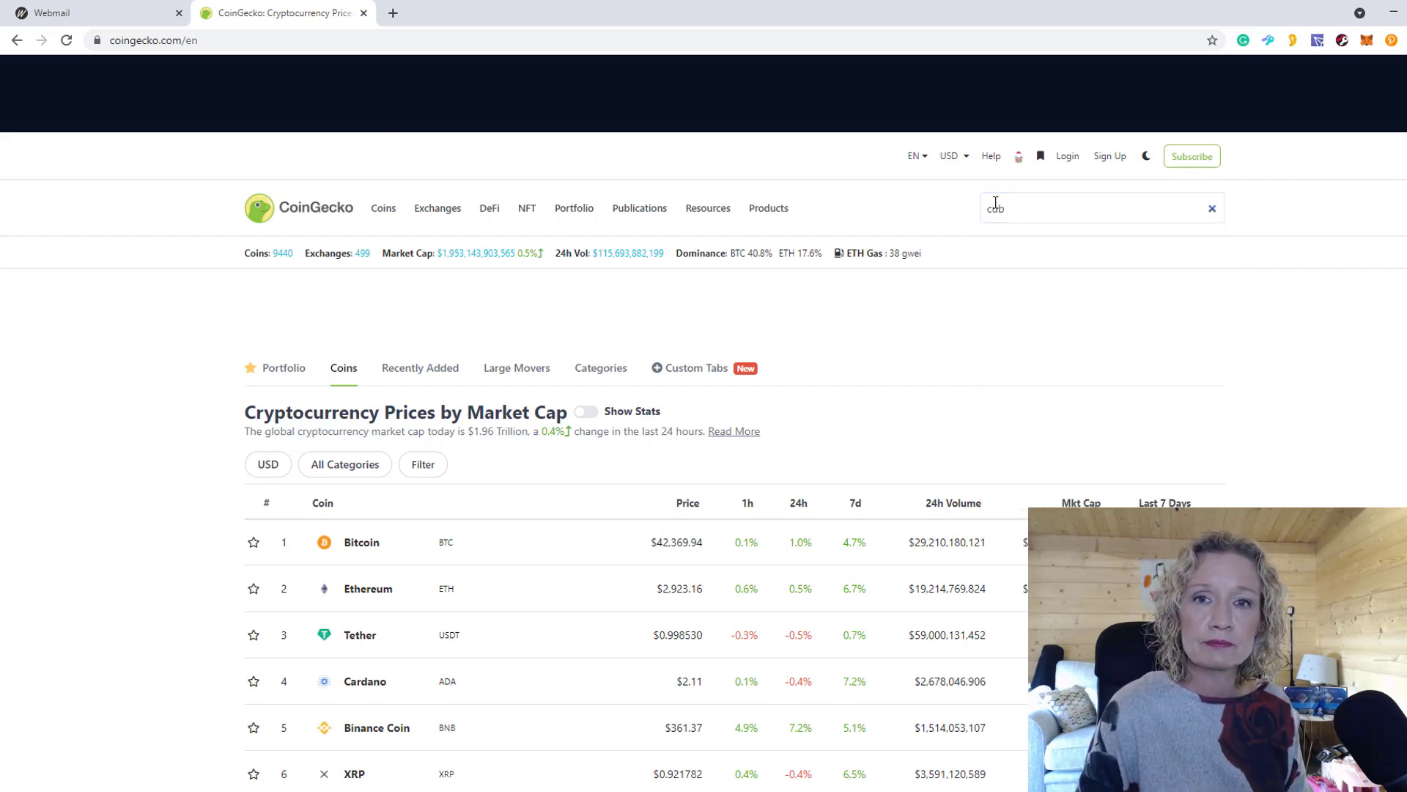
{"action": "left_click", "coordinate": [1035, 212]}
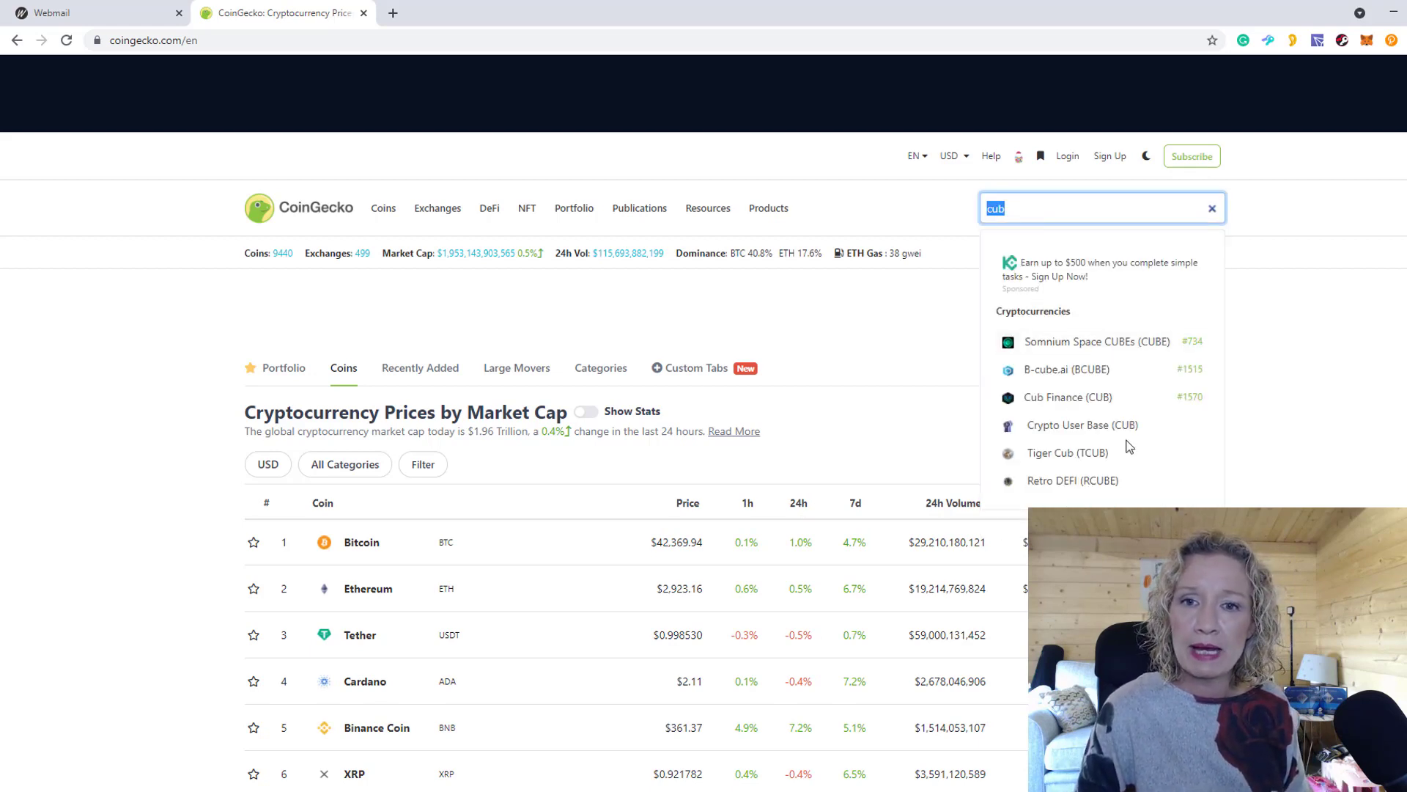
{"action": "left_click", "coordinate": [1055, 401]}
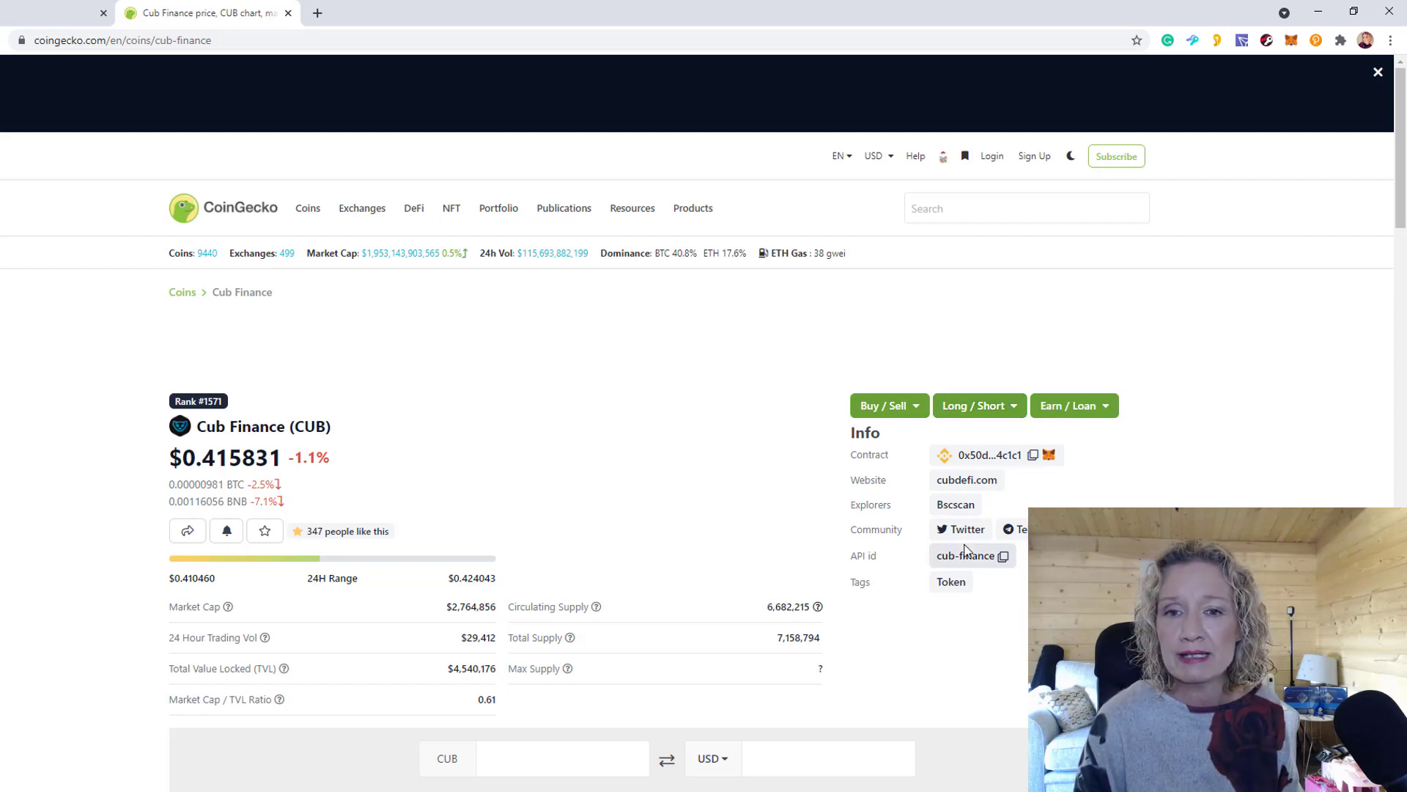
{"action": "left_click_drag", "start_coordinate": [528, 562], "coordinate": [868, 570]}
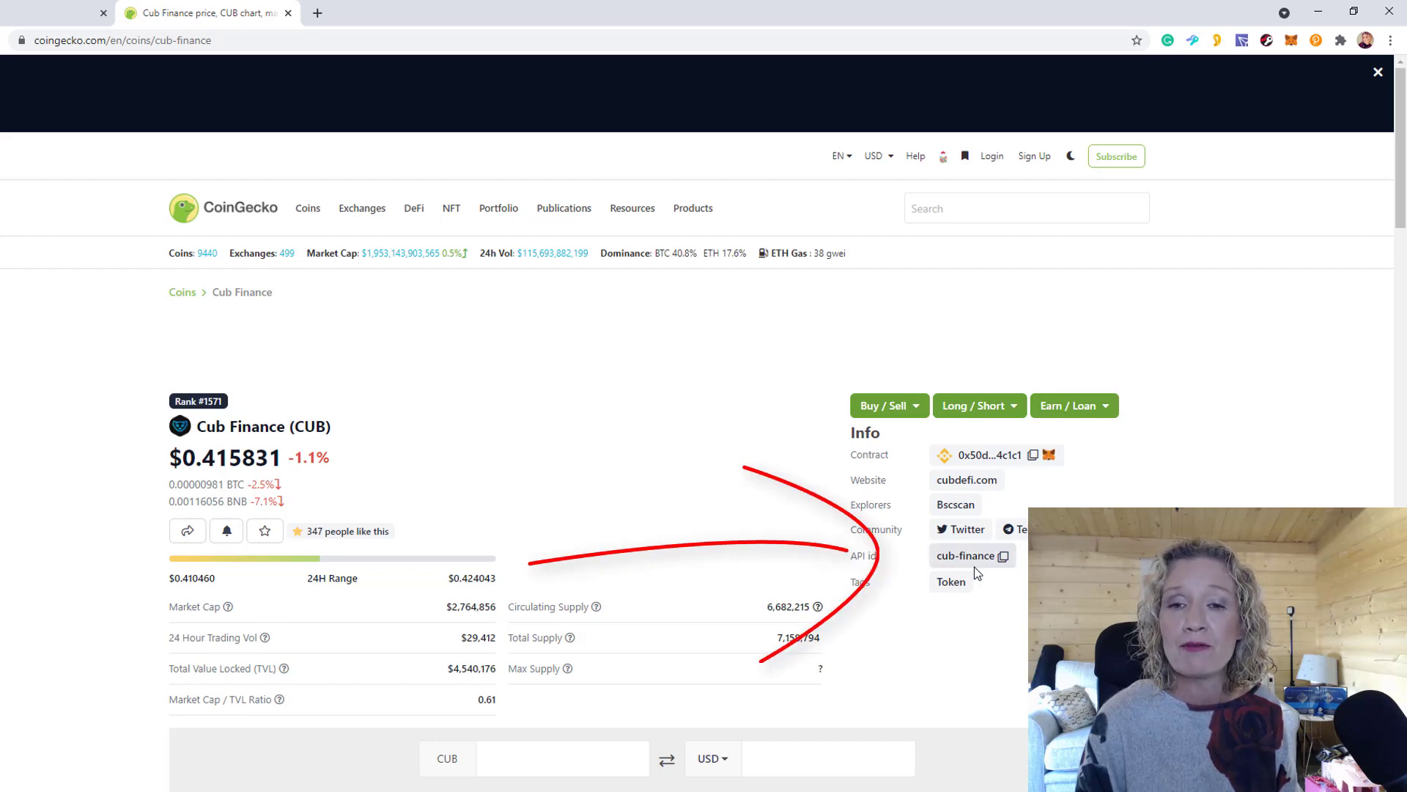
{"action": "left_click", "coordinate": [1003, 555]}
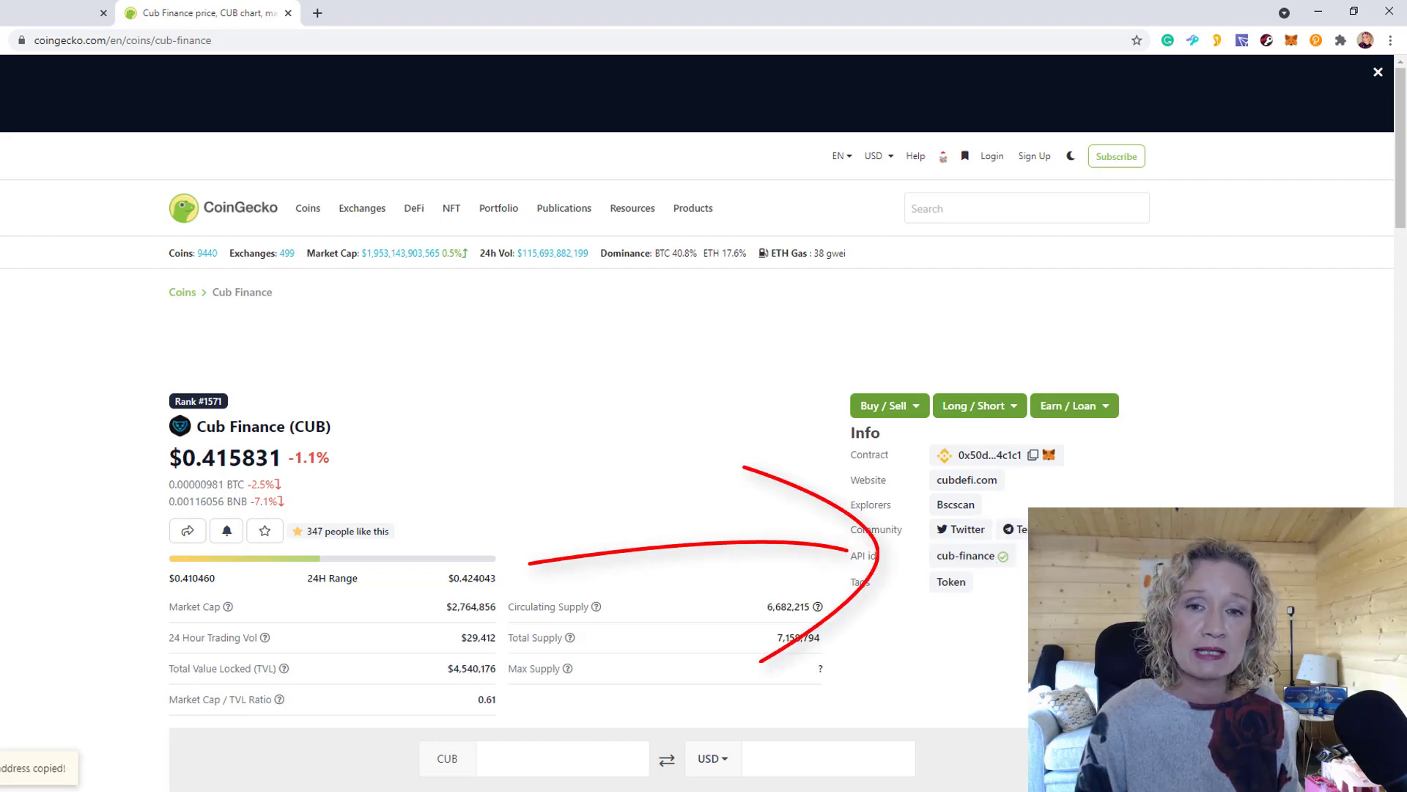
{"action": "key", "text": "alt+Tab"}
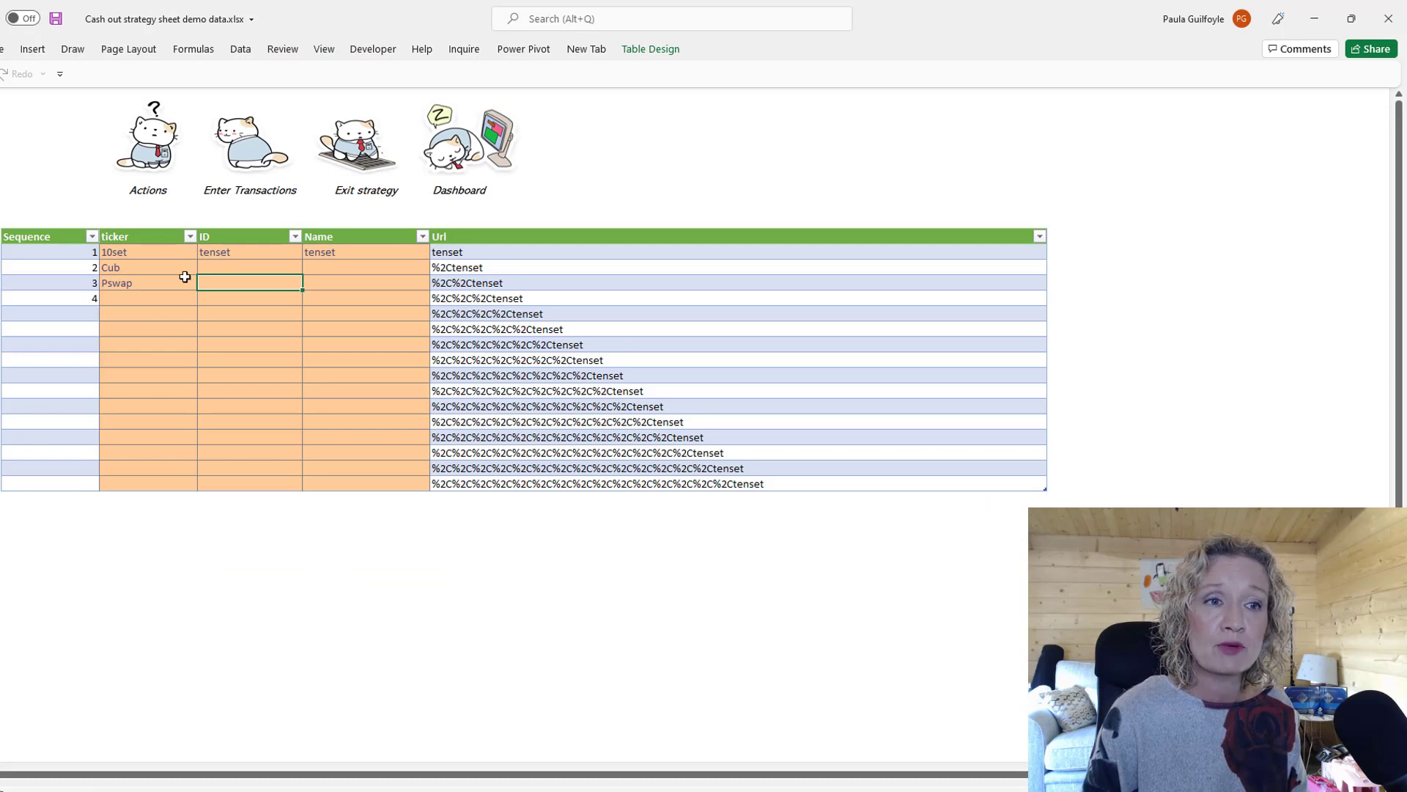
Paste cub-finance into the Cub row's ID cell and Cub Finance into its Name cell
{"action": "left_click", "coordinate": [211, 266]}
{"action": "key", "text": "ctrl+v"}
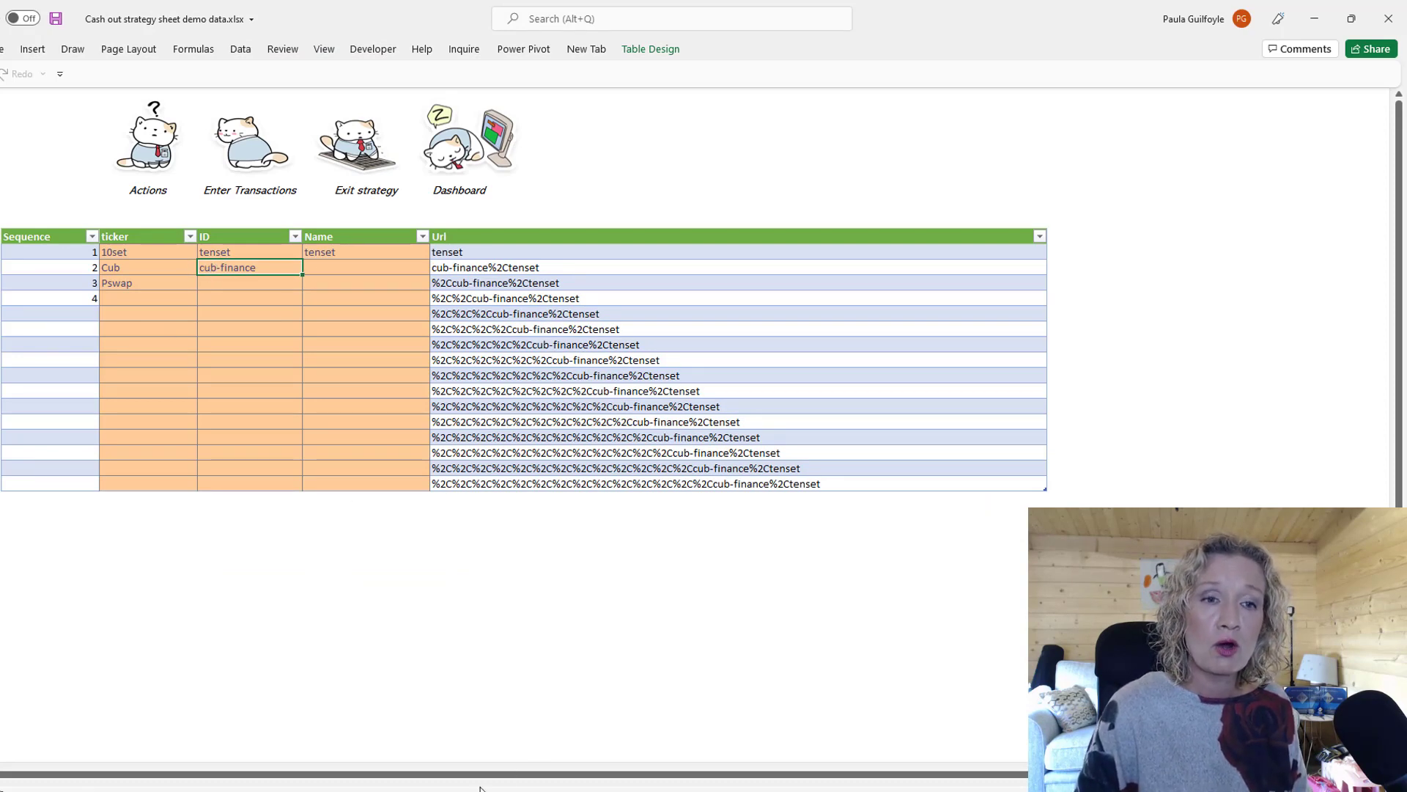
{"action": "key", "text": "alt+Tab"}
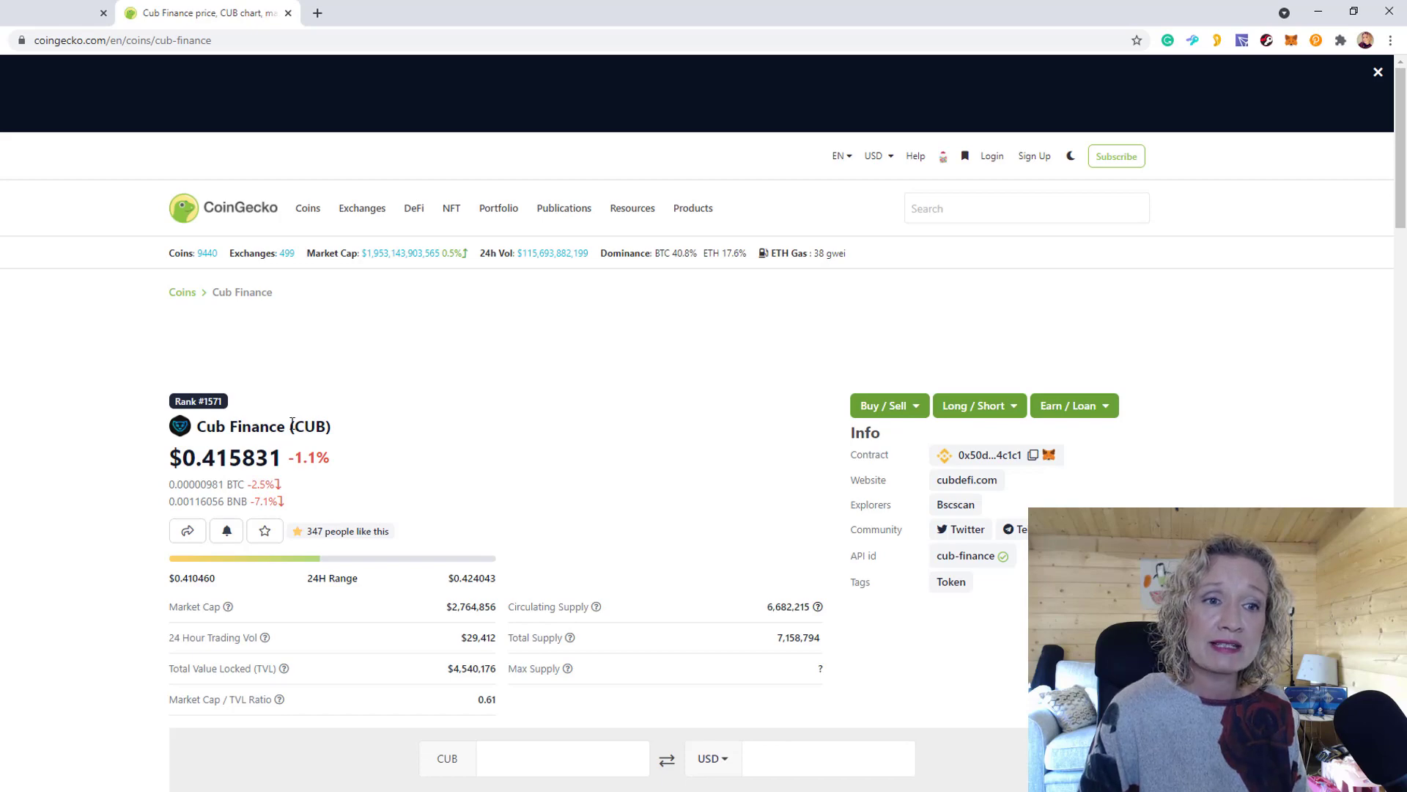
{"action": "left_click_drag", "start_coordinate": [288, 425], "coordinate": [196, 426]}
{"action": "right_click", "coordinate": [200, 429]}
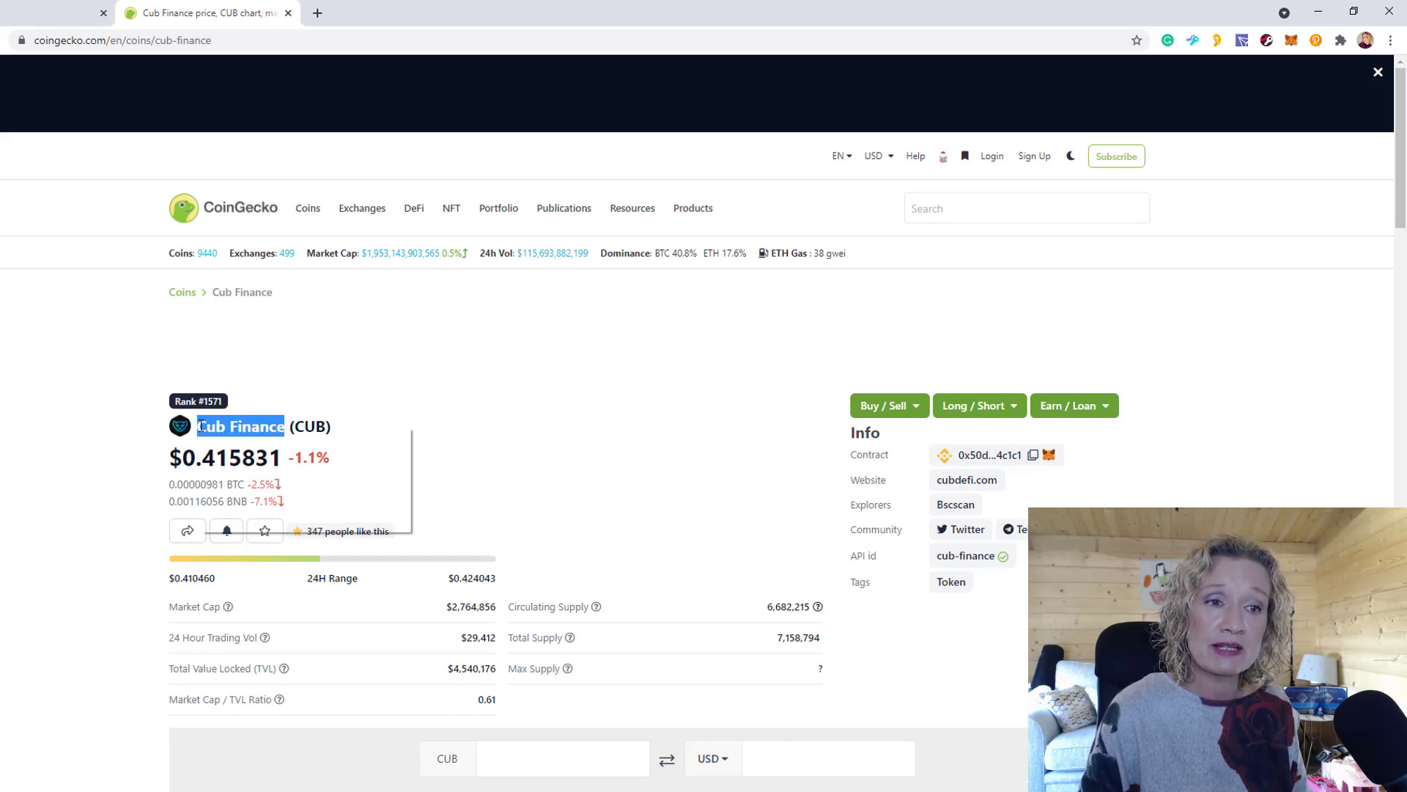
{"action": "left_click", "coordinate": [228, 438]}
{"action": "key", "text": "alt+Tab"}
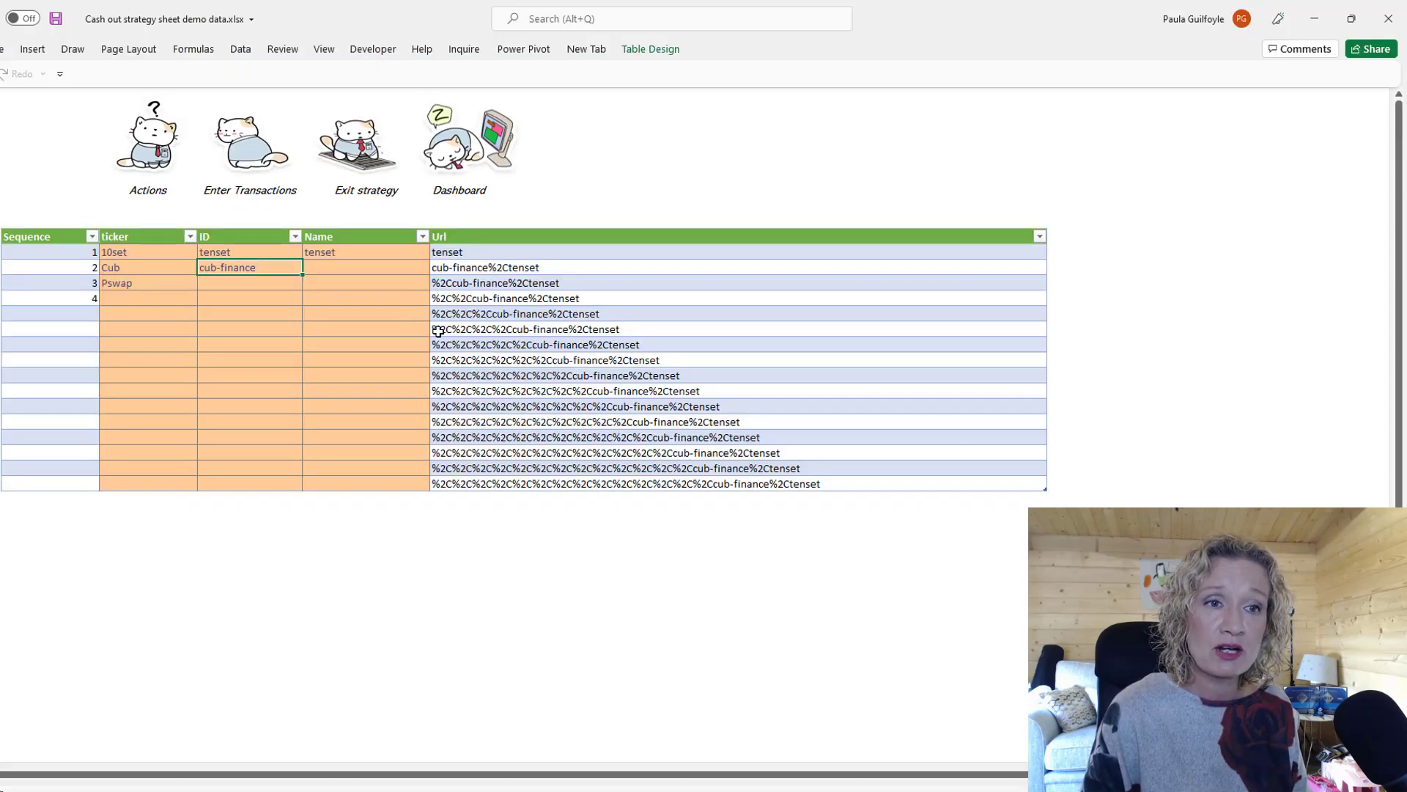
{"action": "left_click", "coordinate": [332, 261]}
{"action": "key", "text": "ctrl+v"}
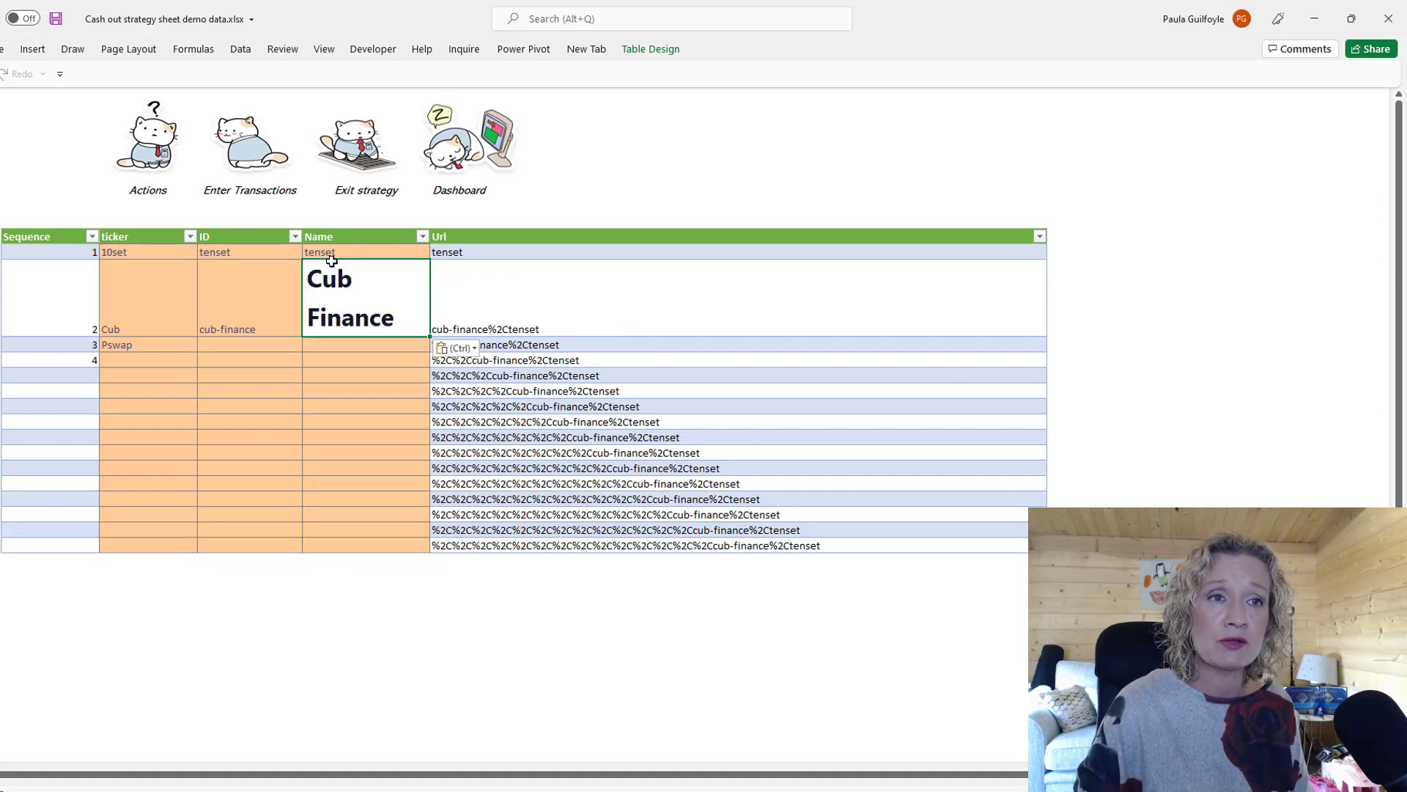
Apply the tenset Name cell's formatting to Cub Finance with Format Painter
{"action": "left_click", "coordinate": [336, 251]}
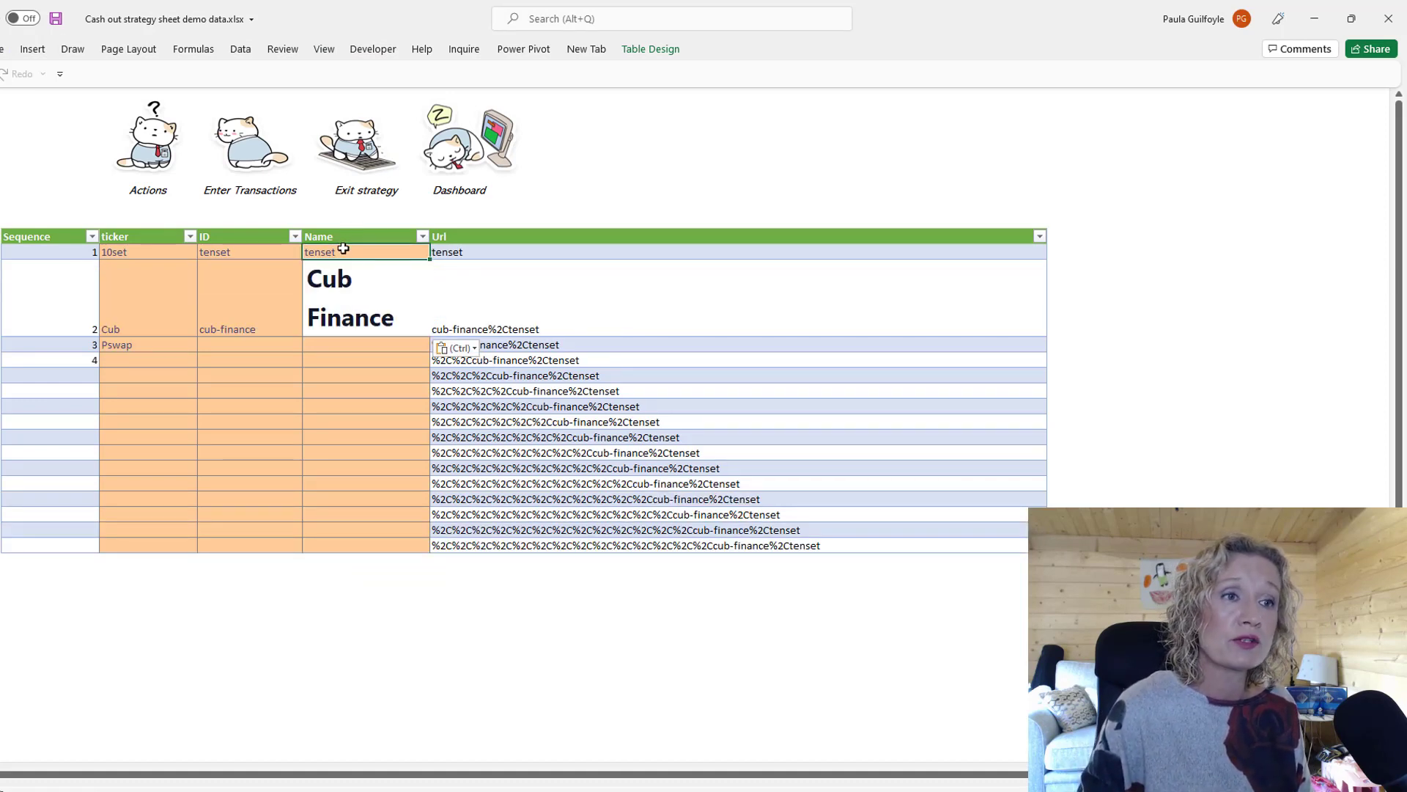
{"action": "left_click", "coordinate": [3, 49]}
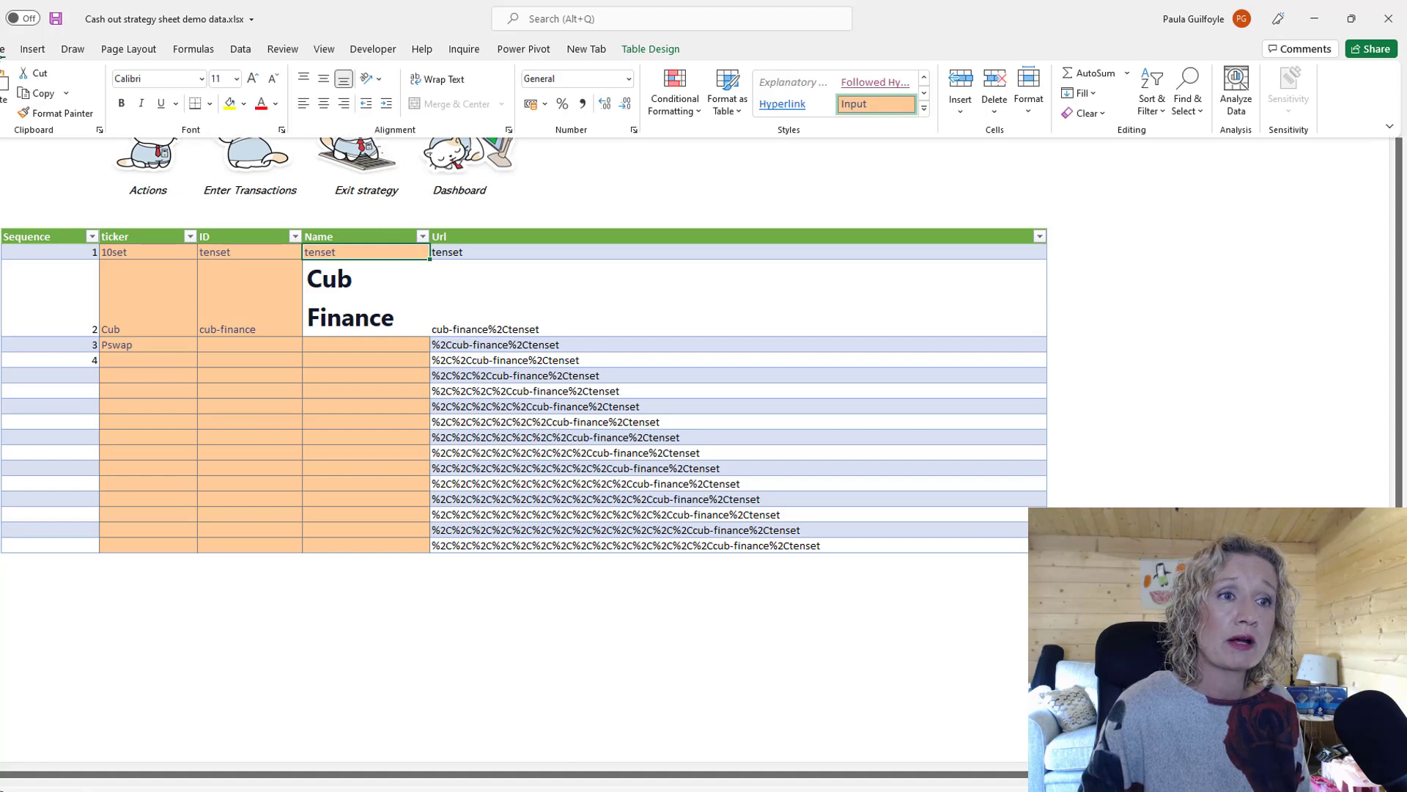
{"action": "left_click", "coordinate": [56, 112]}
{"action": "left_click", "coordinate": [339, 293]}
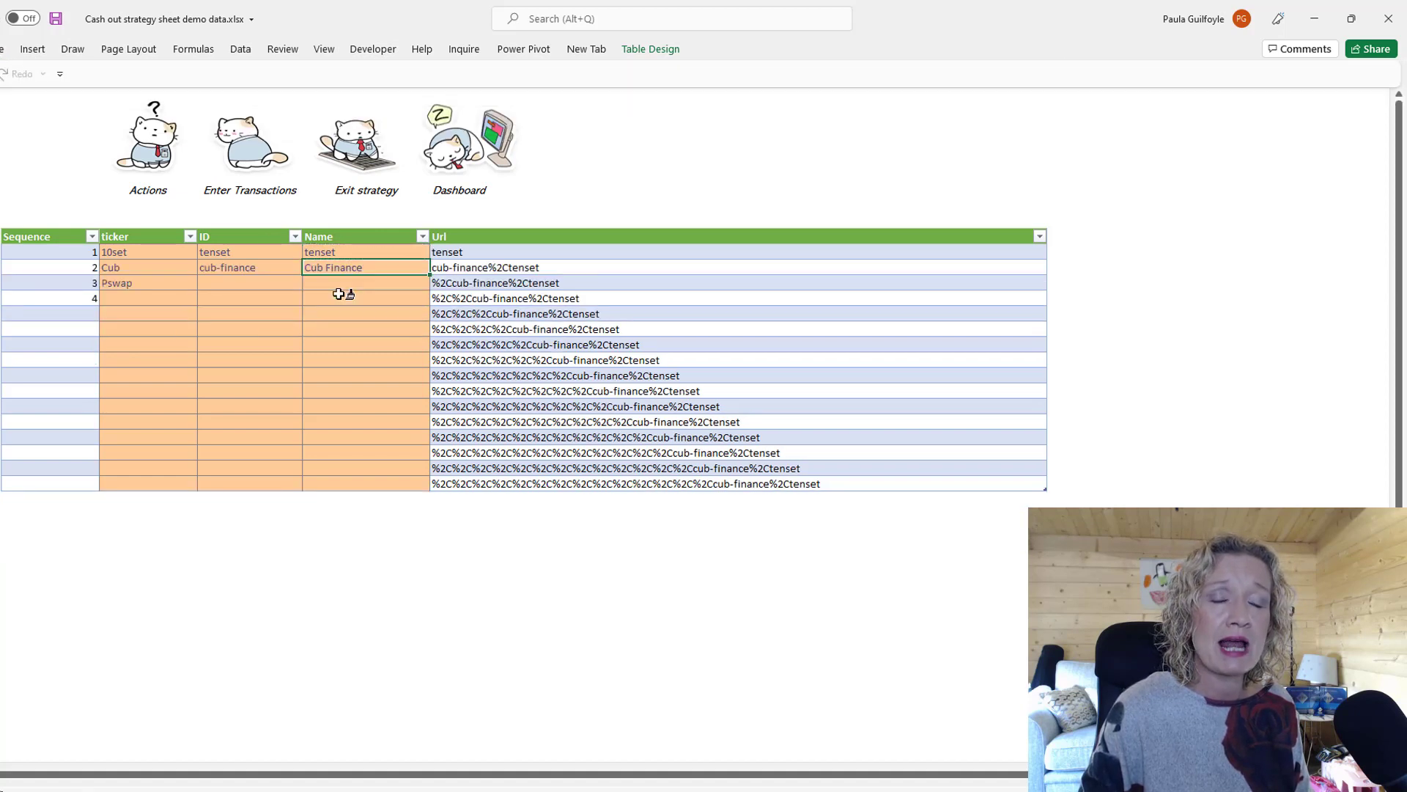
{"action": "left_click", "coordinate": [145, 287]}
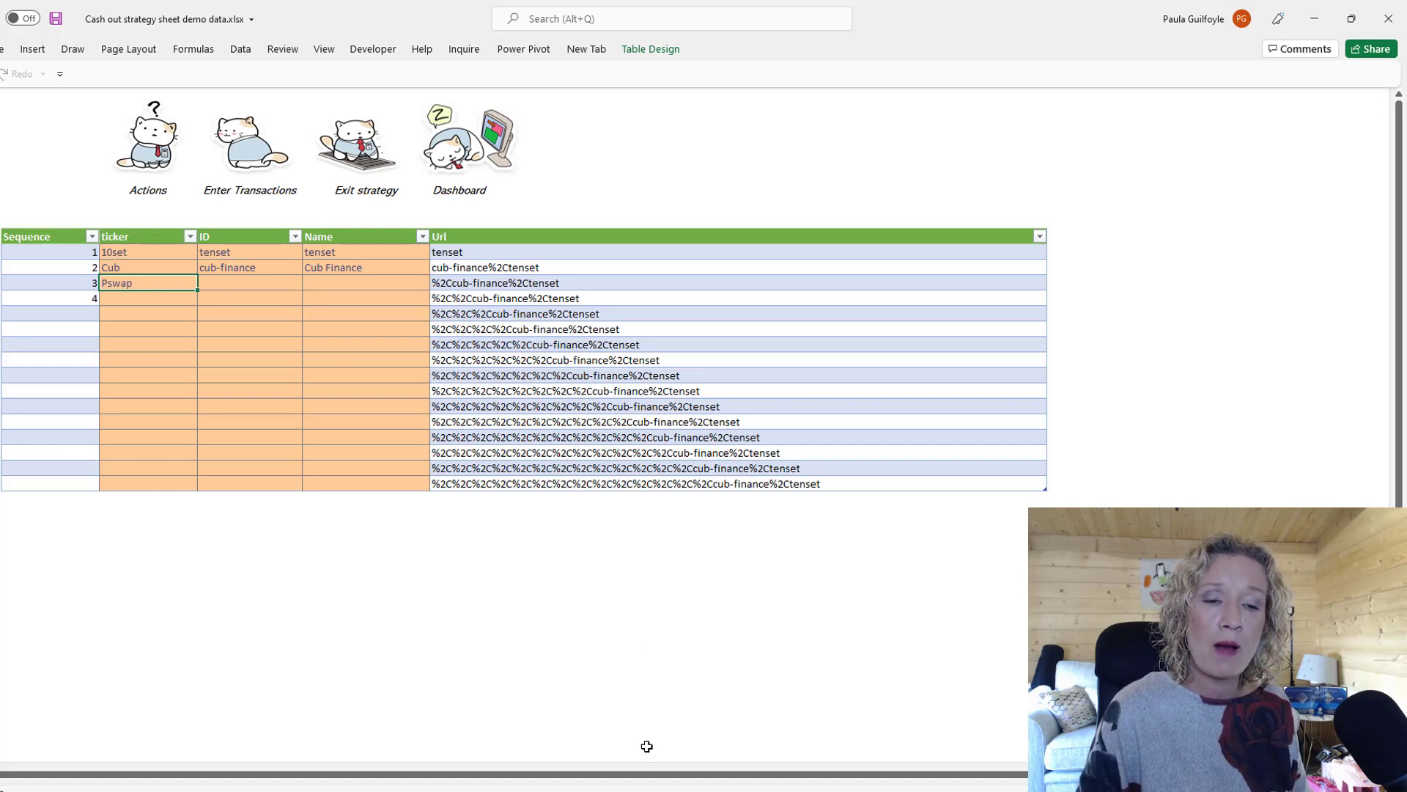
Search CoinGecko for 'pswap' and copy the Polkaswap (PSWAP) API id polkaswap
{"action": "key", "text": "alt+Tab"}
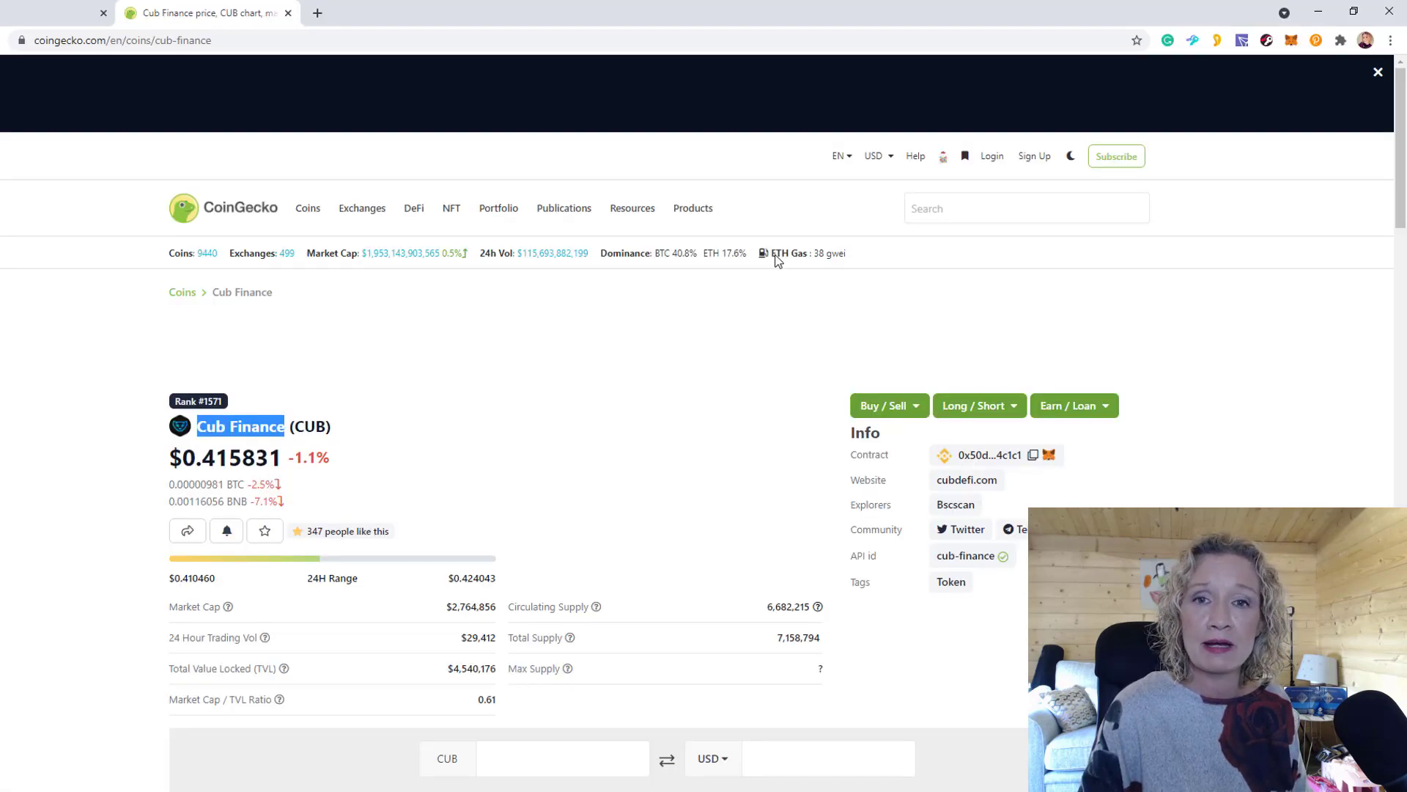
{"action": "left_click", "coordinate": [992, 204]}
{"action": "type", "text": "pswap"}
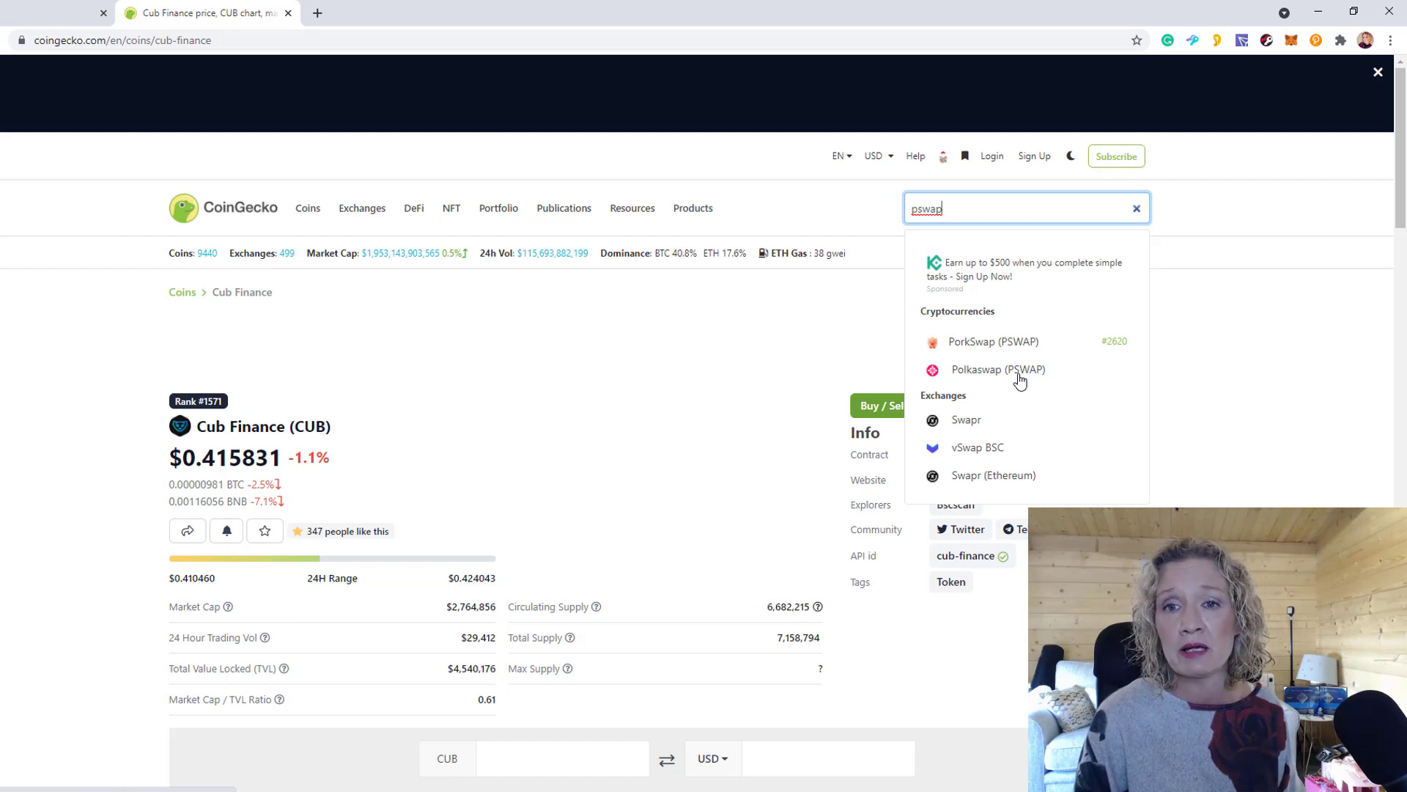
{"action": "left_click", "coordinate": [989, 372]}
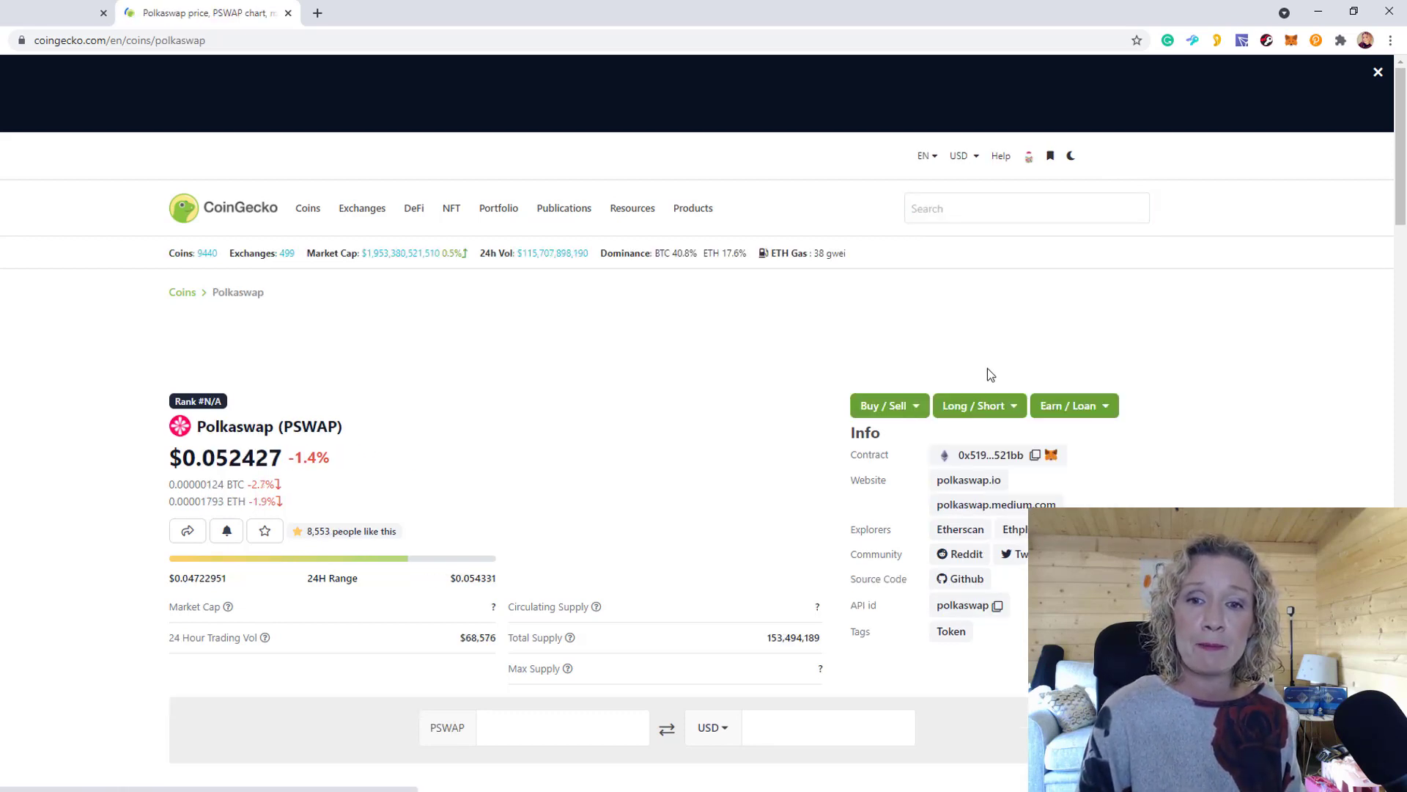
{"action": "left_click", "coordinate": [1000, 606]}
{"action": "key", "text": "alt+Tab"}
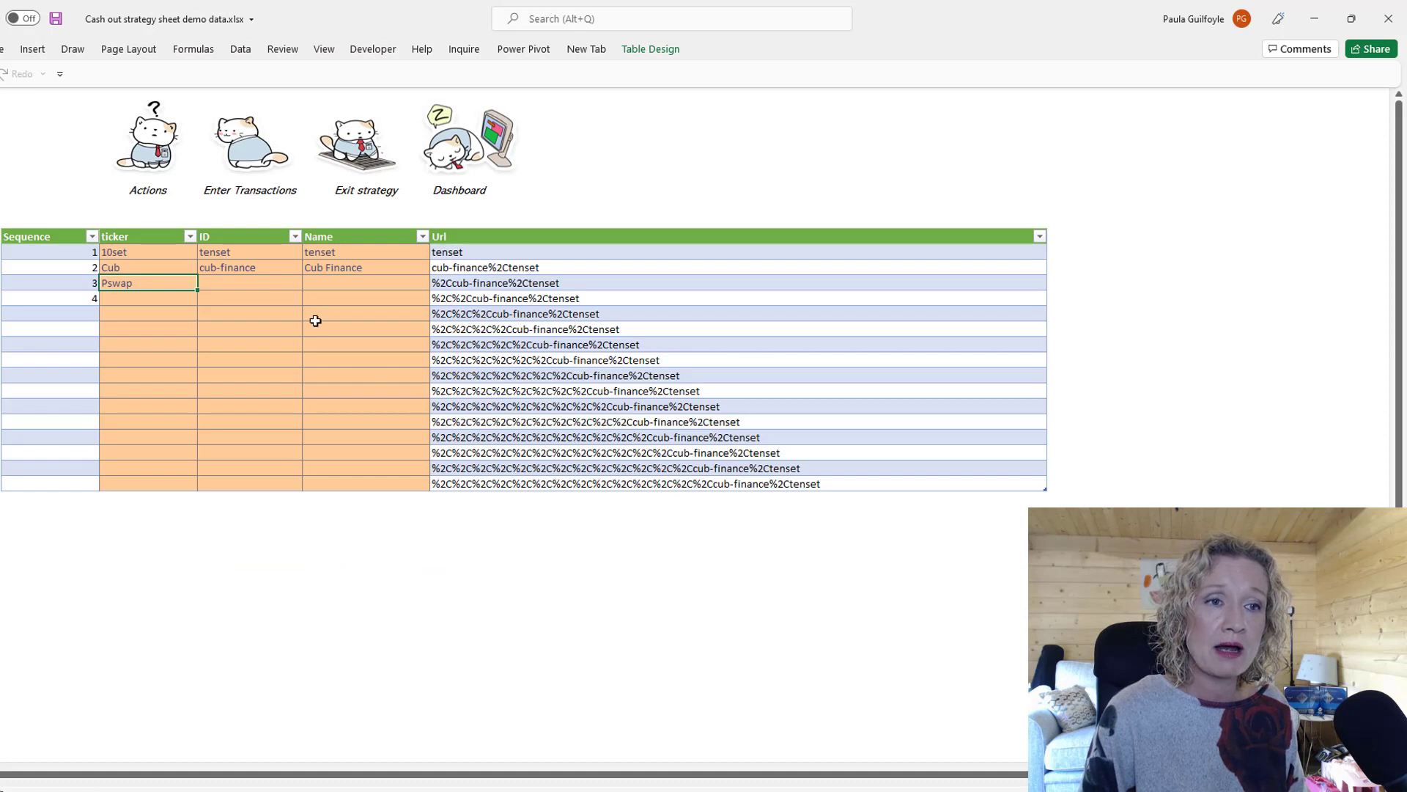
Paste polkaswap as the Pswap row's ID and enter polkaswap as its name
{"action": "right_click", "coordinate": [235, 285]}
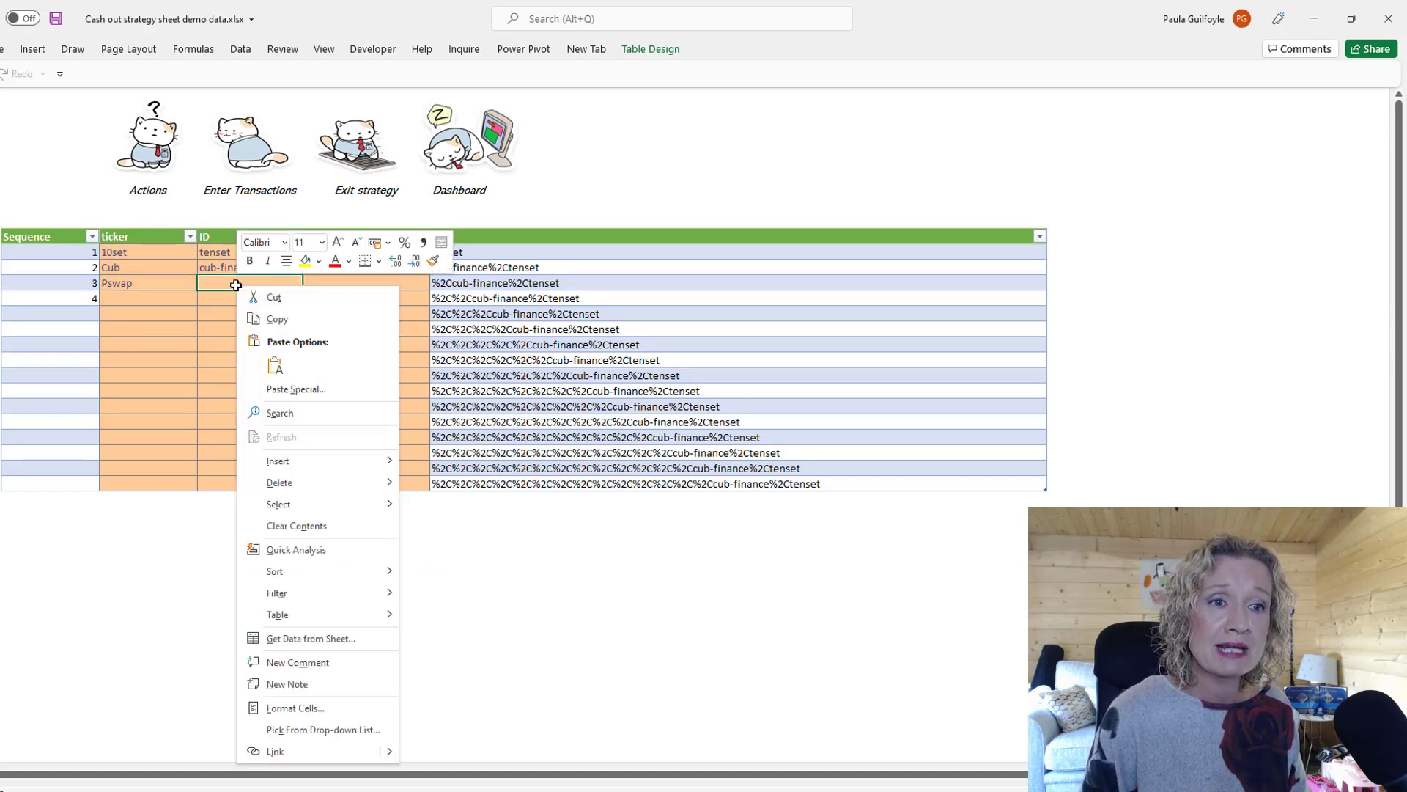
{"action": "left_click", "coordinate": [294, 388]}
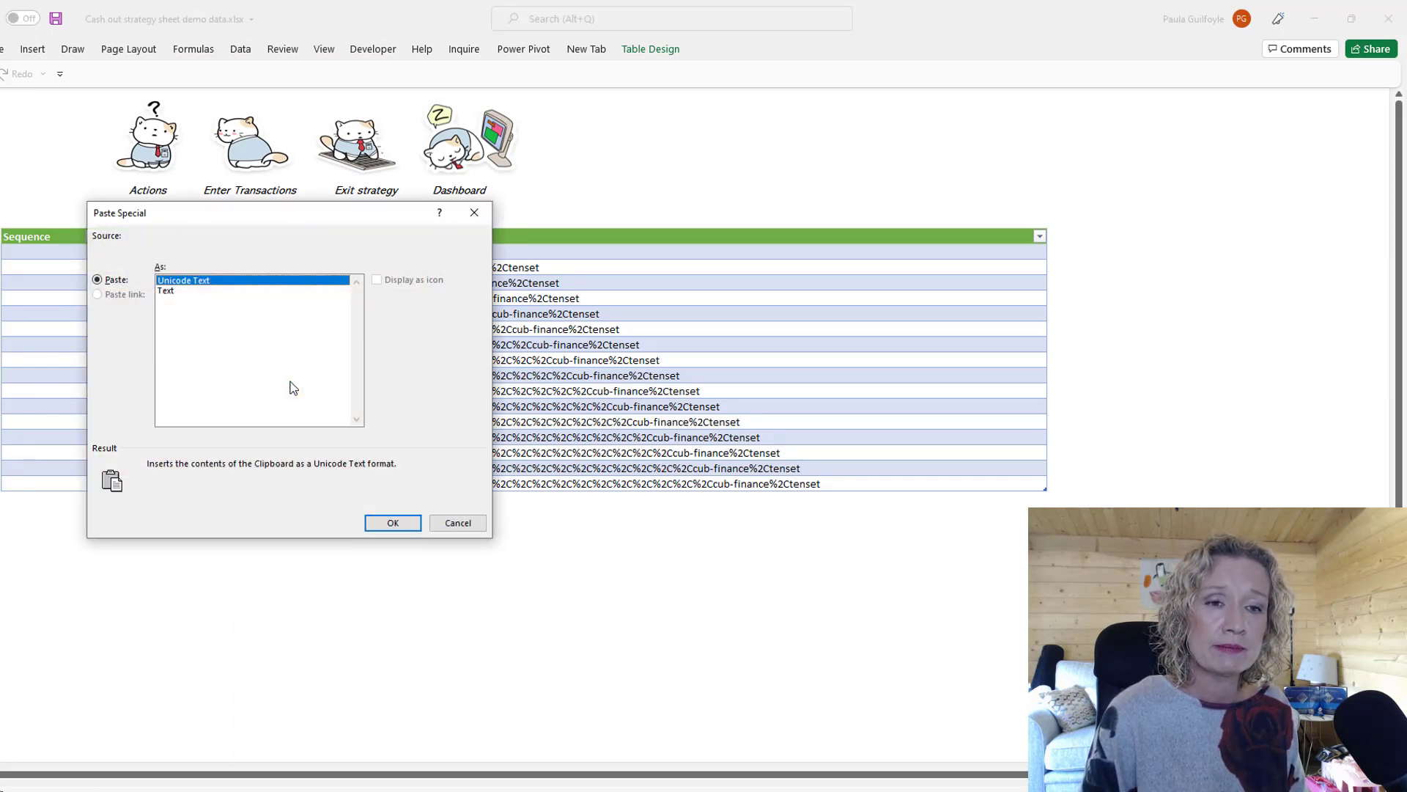
{"action": "left_click", "coordinate": [462, 524]}
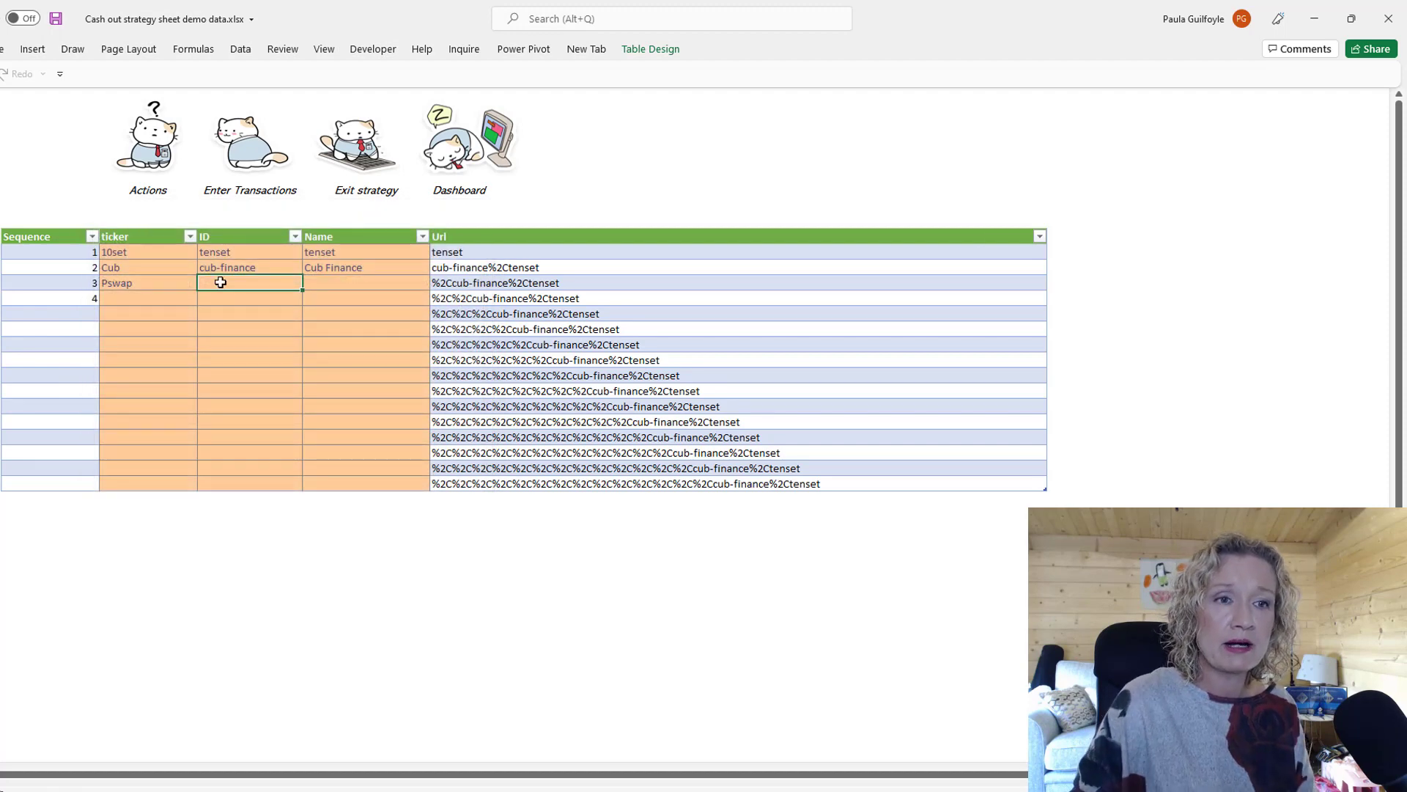
{"action": "key", "text": "ctrl+v"}
{"action": "left_click", "coordinate": [351, 279]}
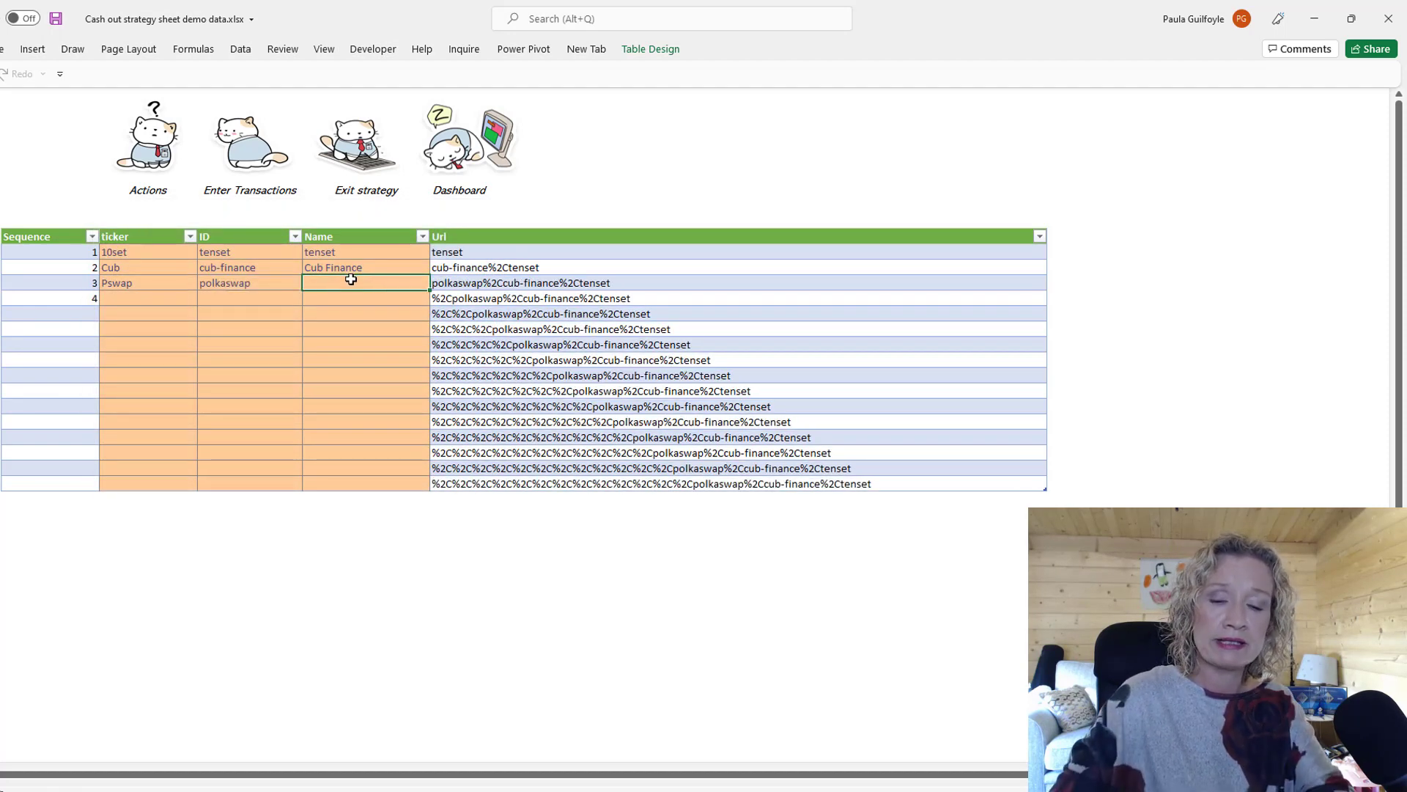
{"action": "type", "text": "polk"}
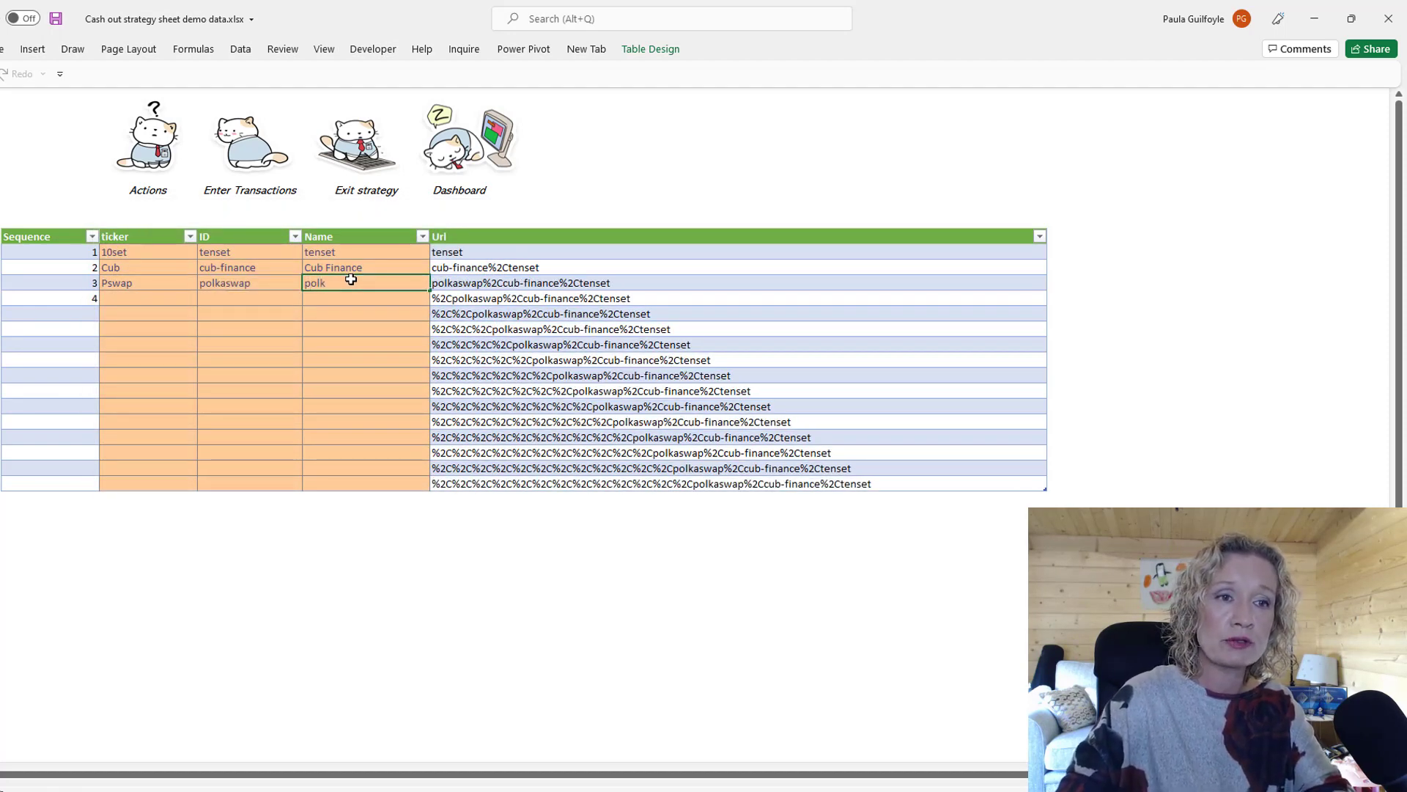
{"action": "type", "text": "aswap"}
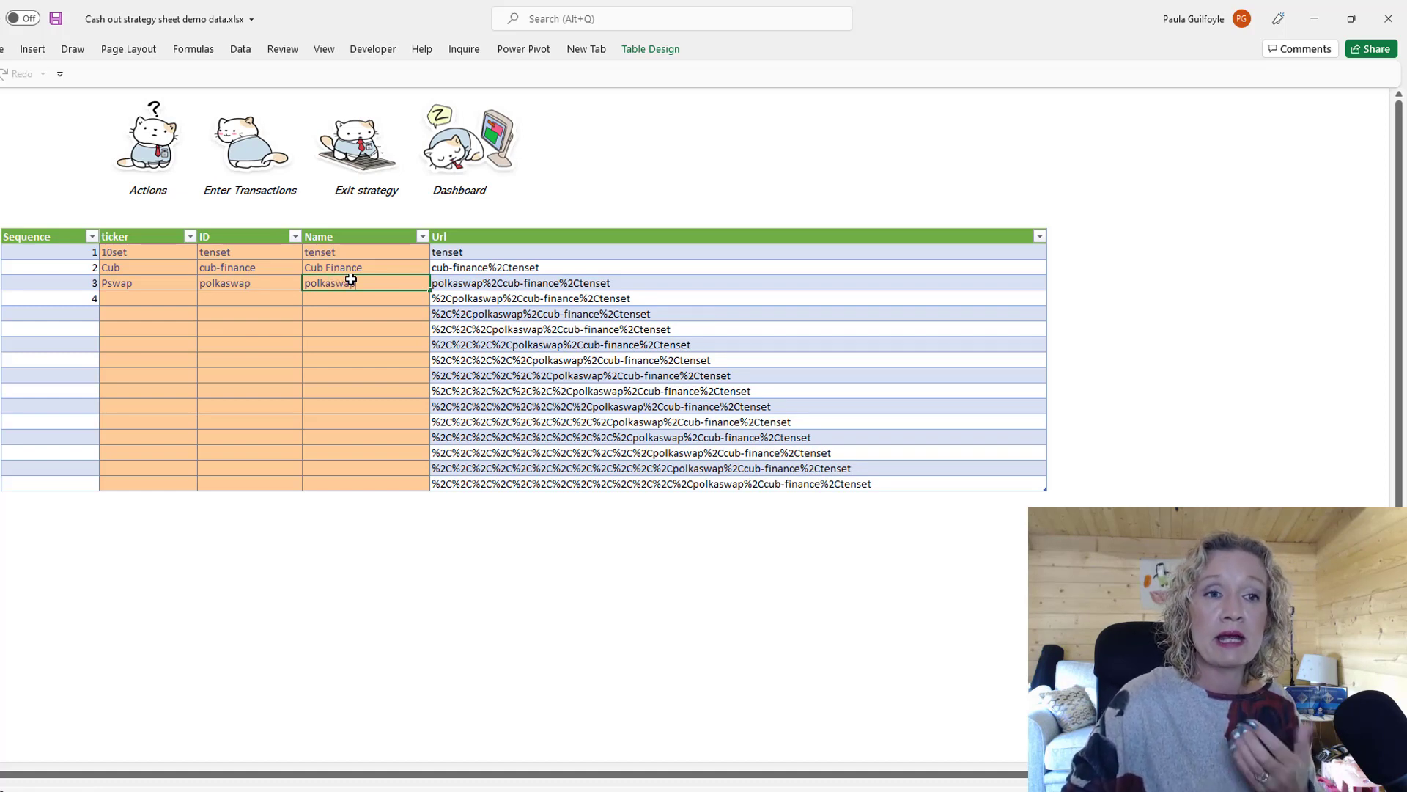
{"action": "key", "text": "Return"}
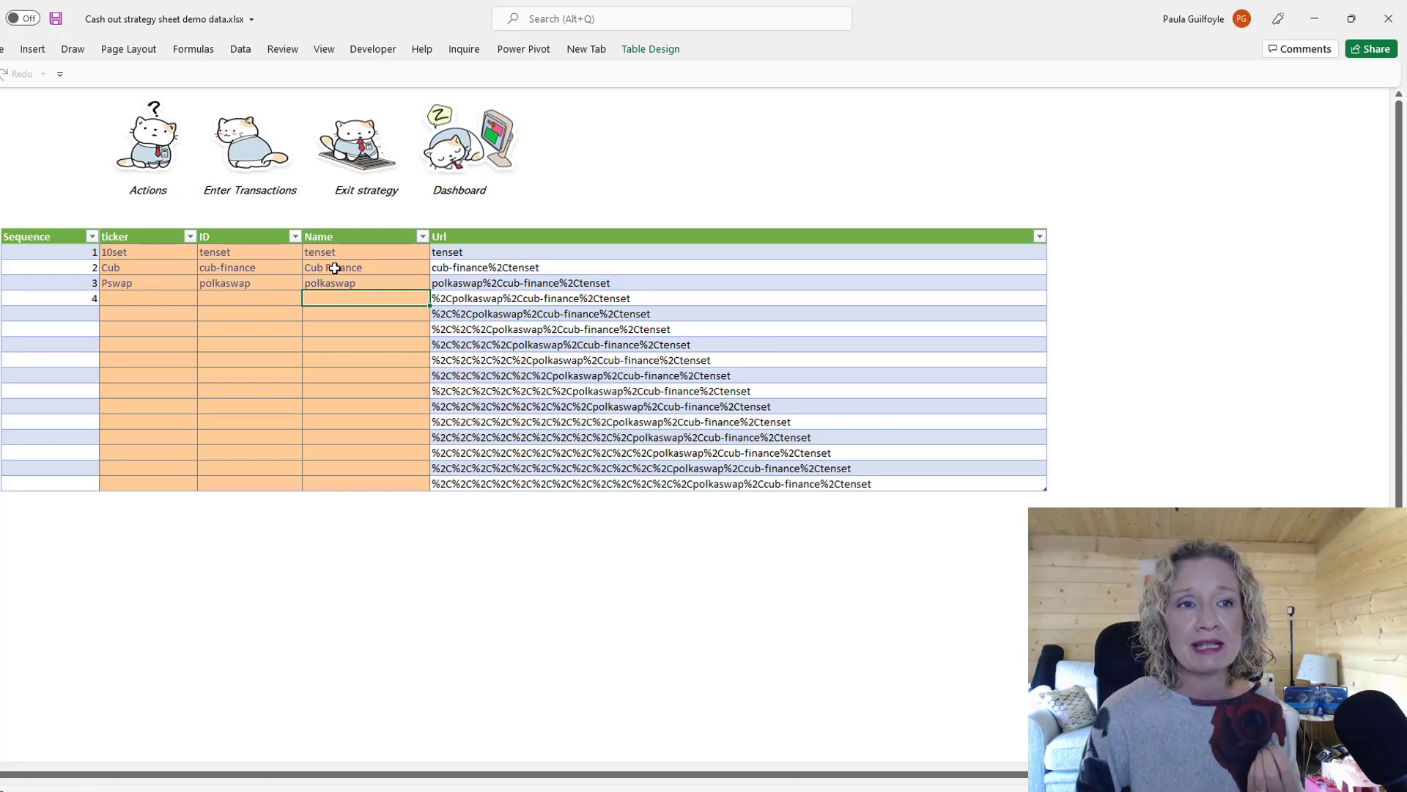
{"action": "left_click", "coordinate": [224, 237]}
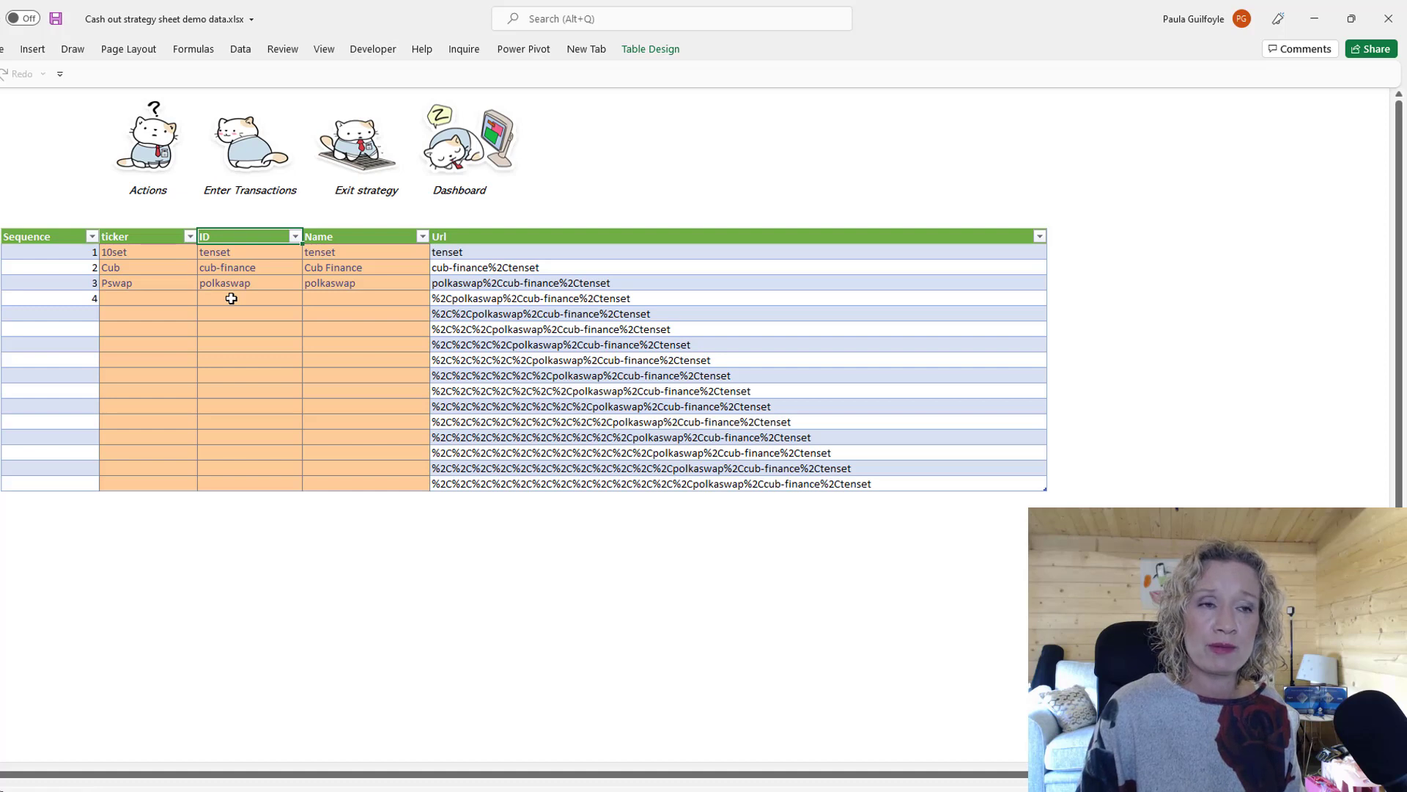
Refresh all prices, then go via Actions and the main menu to the Dashboard
{"action": "left_click", "coordinate": [236, 51]}
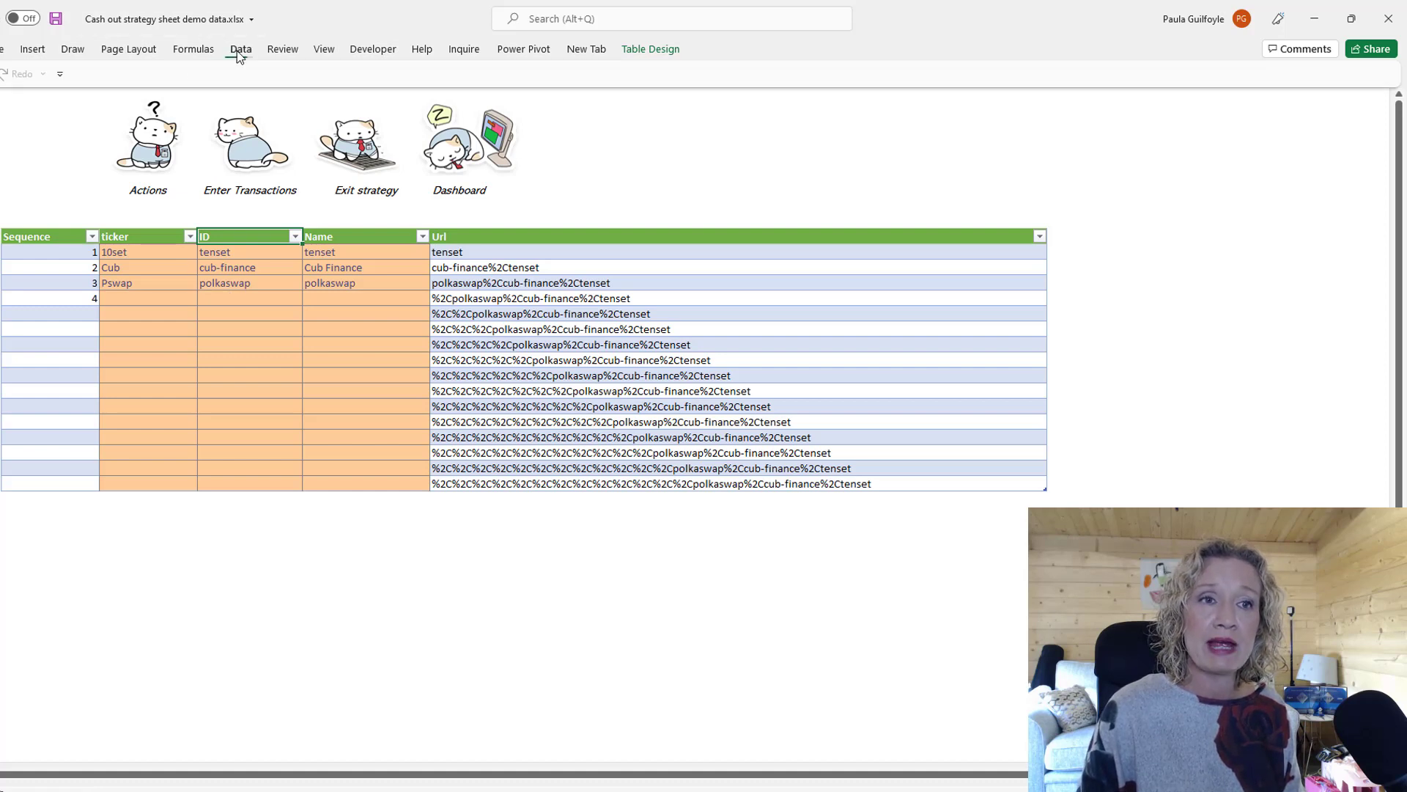
{"action": "left_click", "coordinate": [257, 110]}
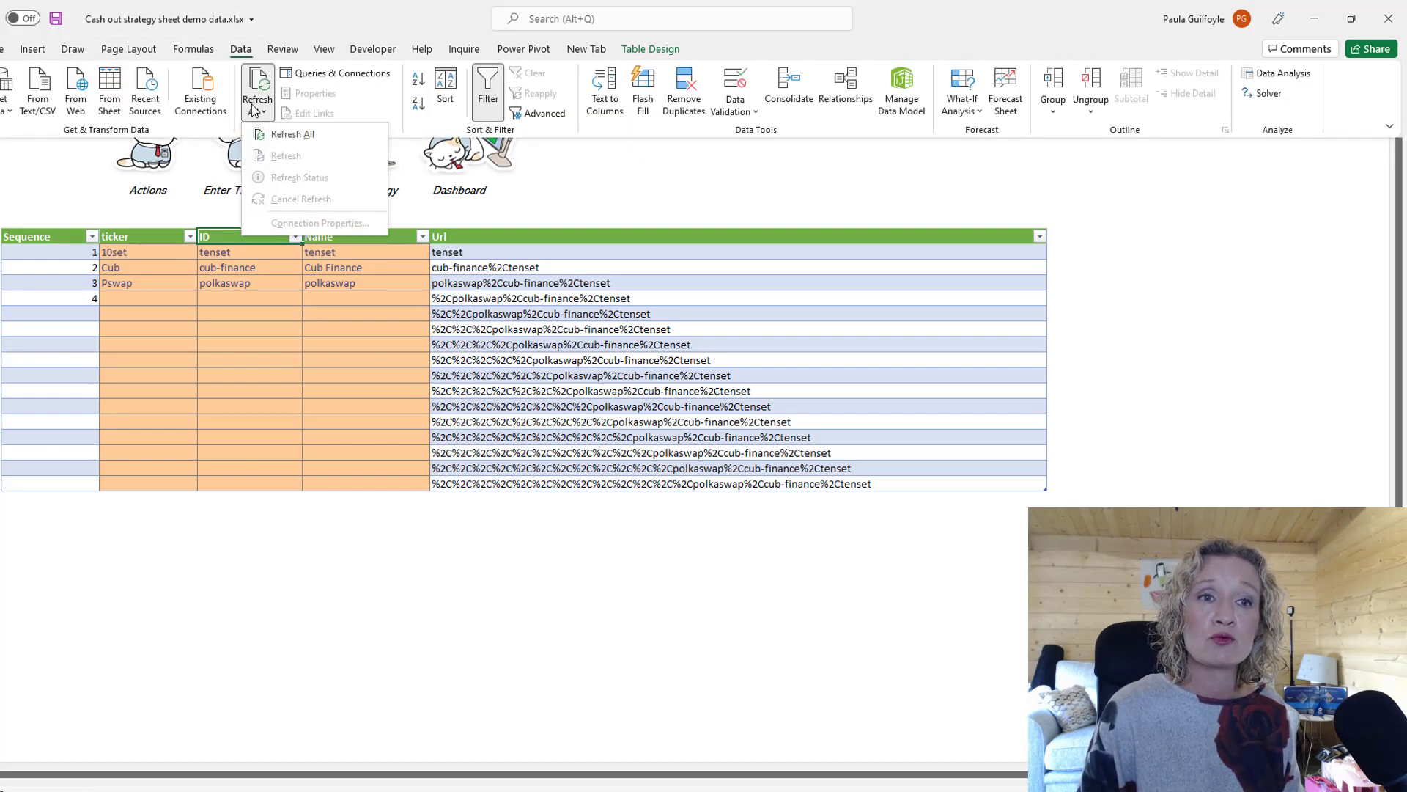
{"action": "left_click", "coordinate": [277, 133]}
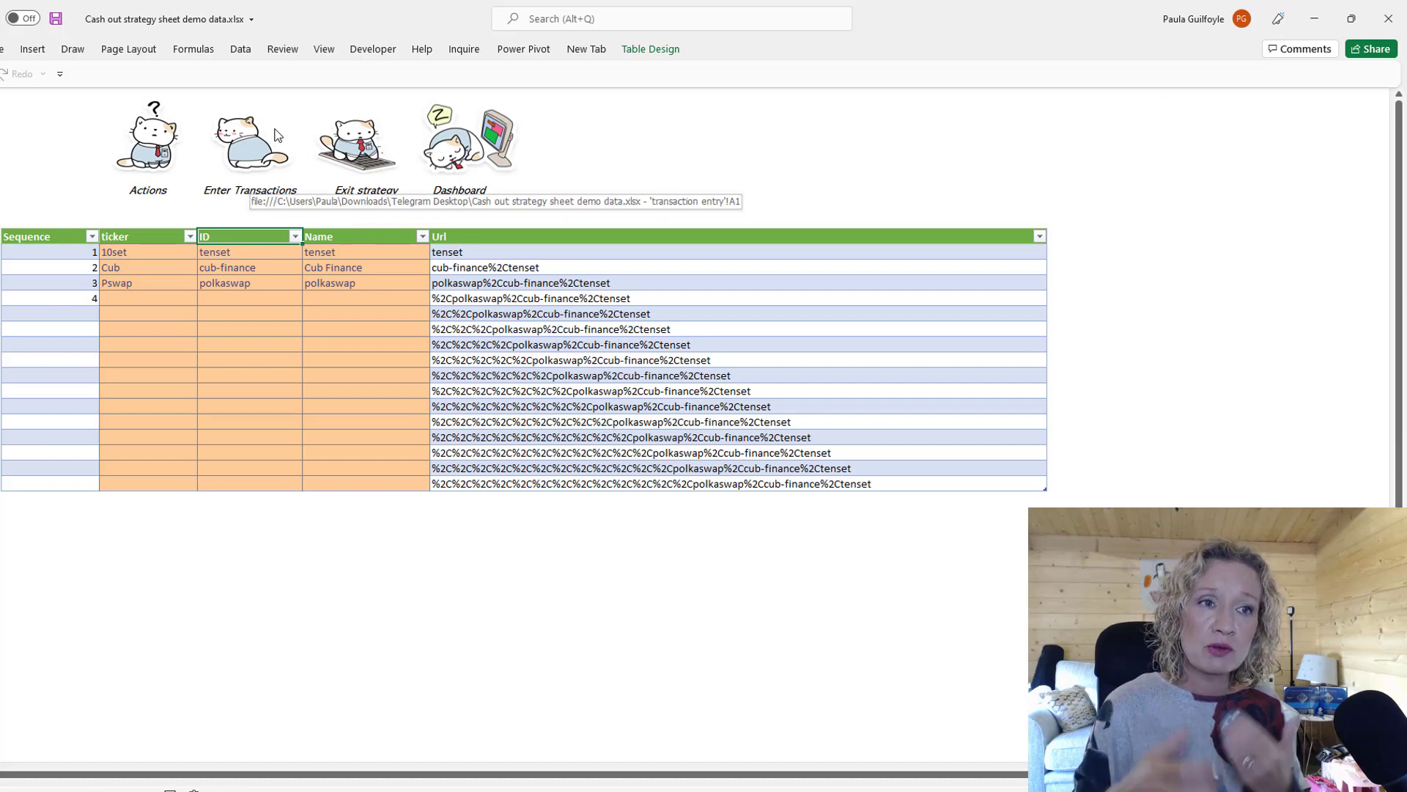
{"action": "left_click", "coordinate": [148, 166]}
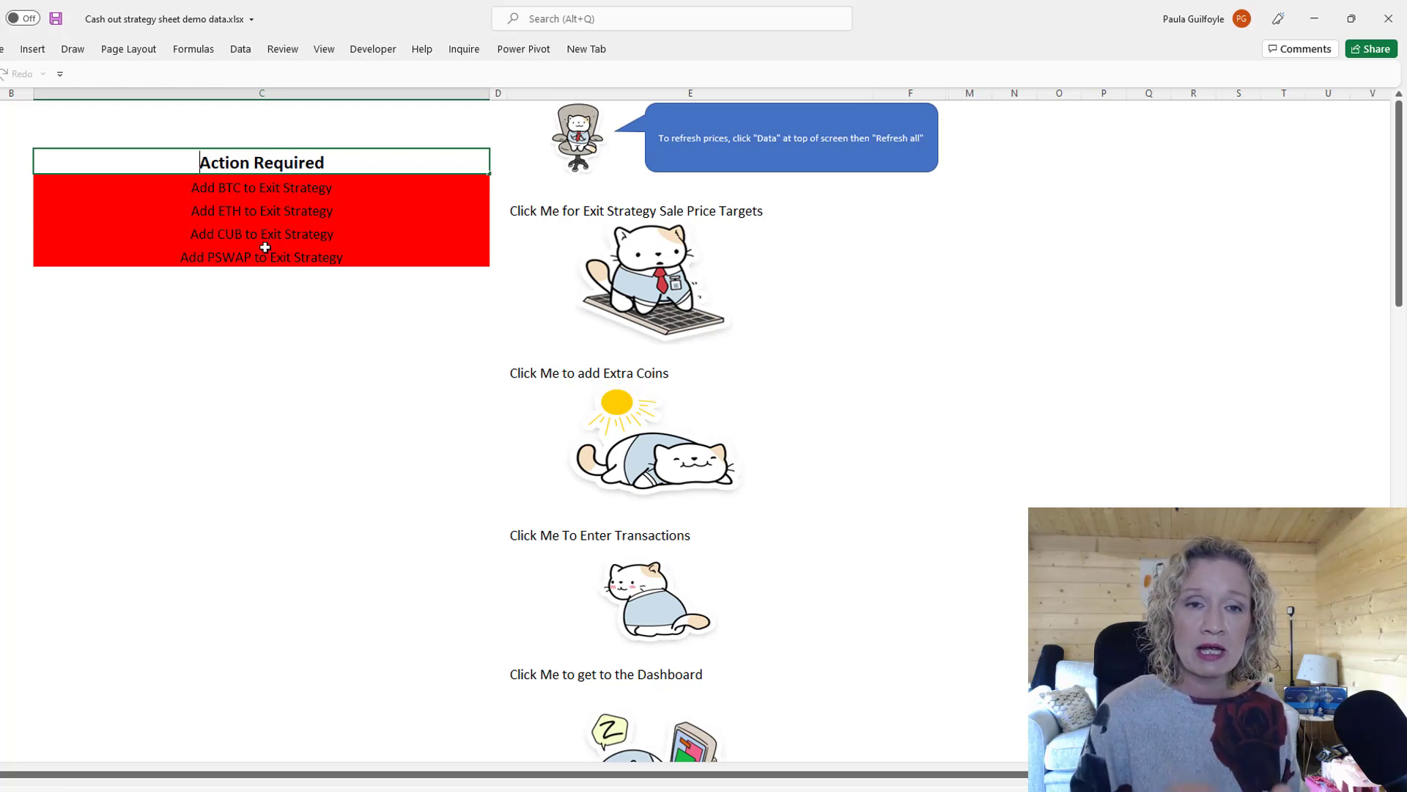
{"action": "left_click", "coordinate": [579, 148]}
{"action": "left_click", "coordinate": [111, 297]}
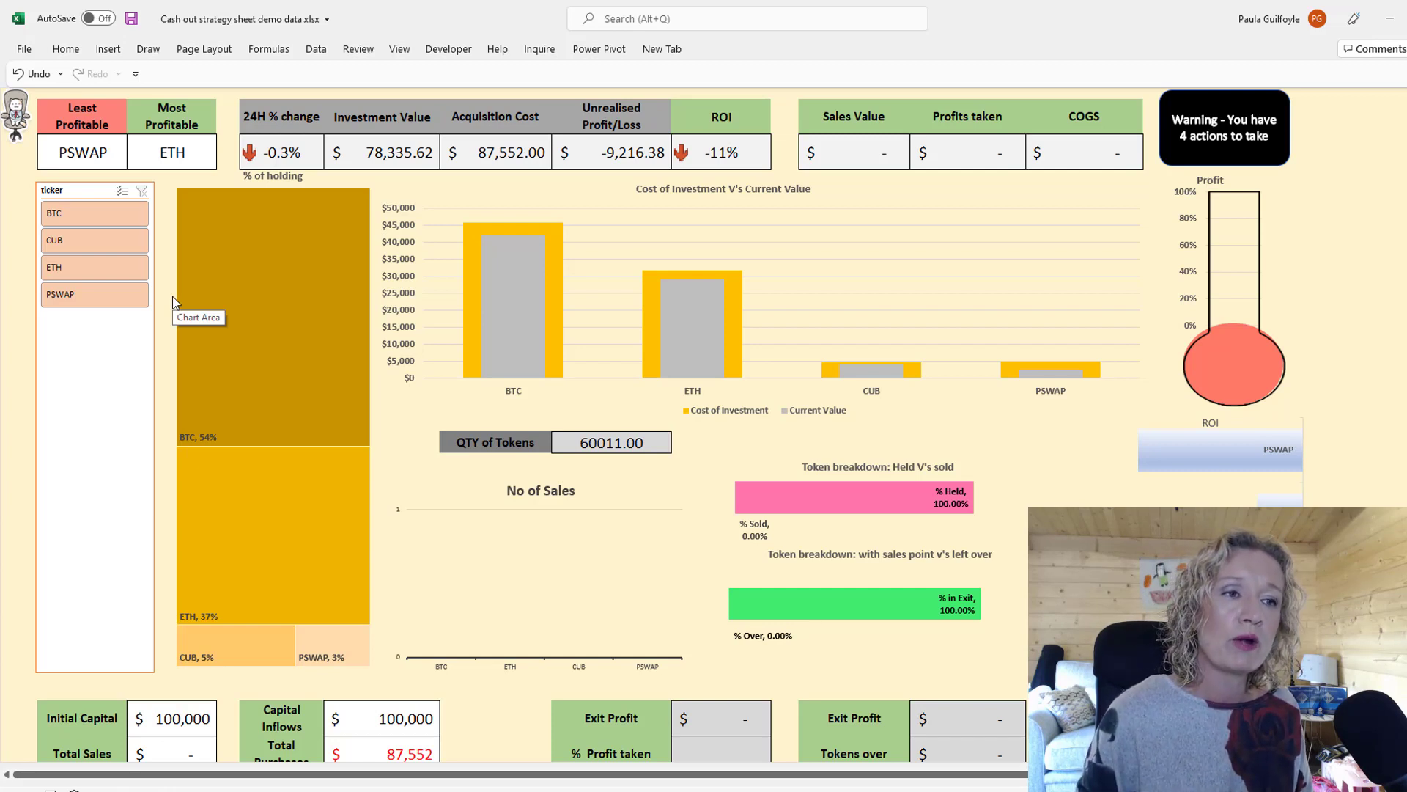
Filter the dashboard to BTC and review its charts: $42,297.00 value versus $46,000.00 cost
{"action": "left_click", "coordinate": [95, 218]}
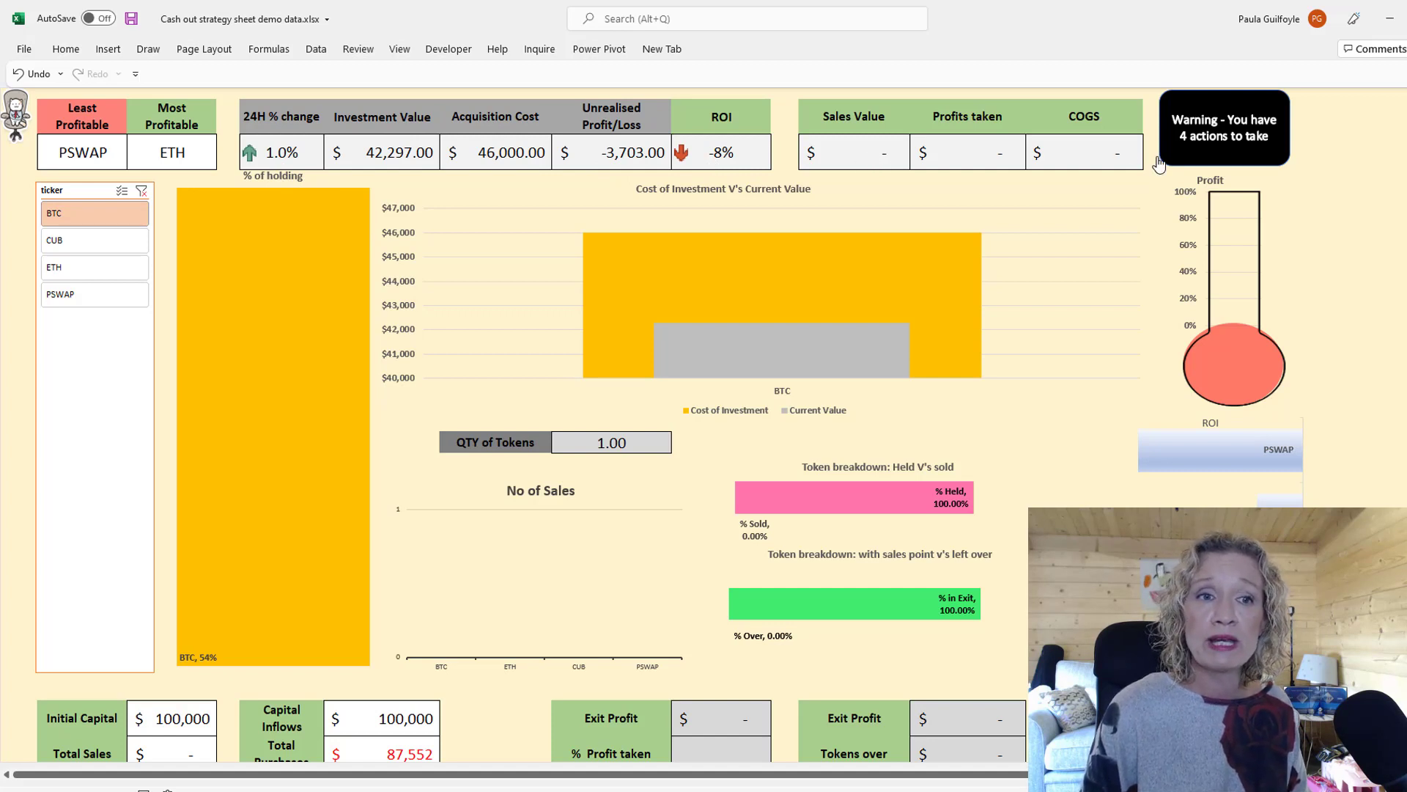
{"action": "mouse_move", "coordinate": [701, 232]}
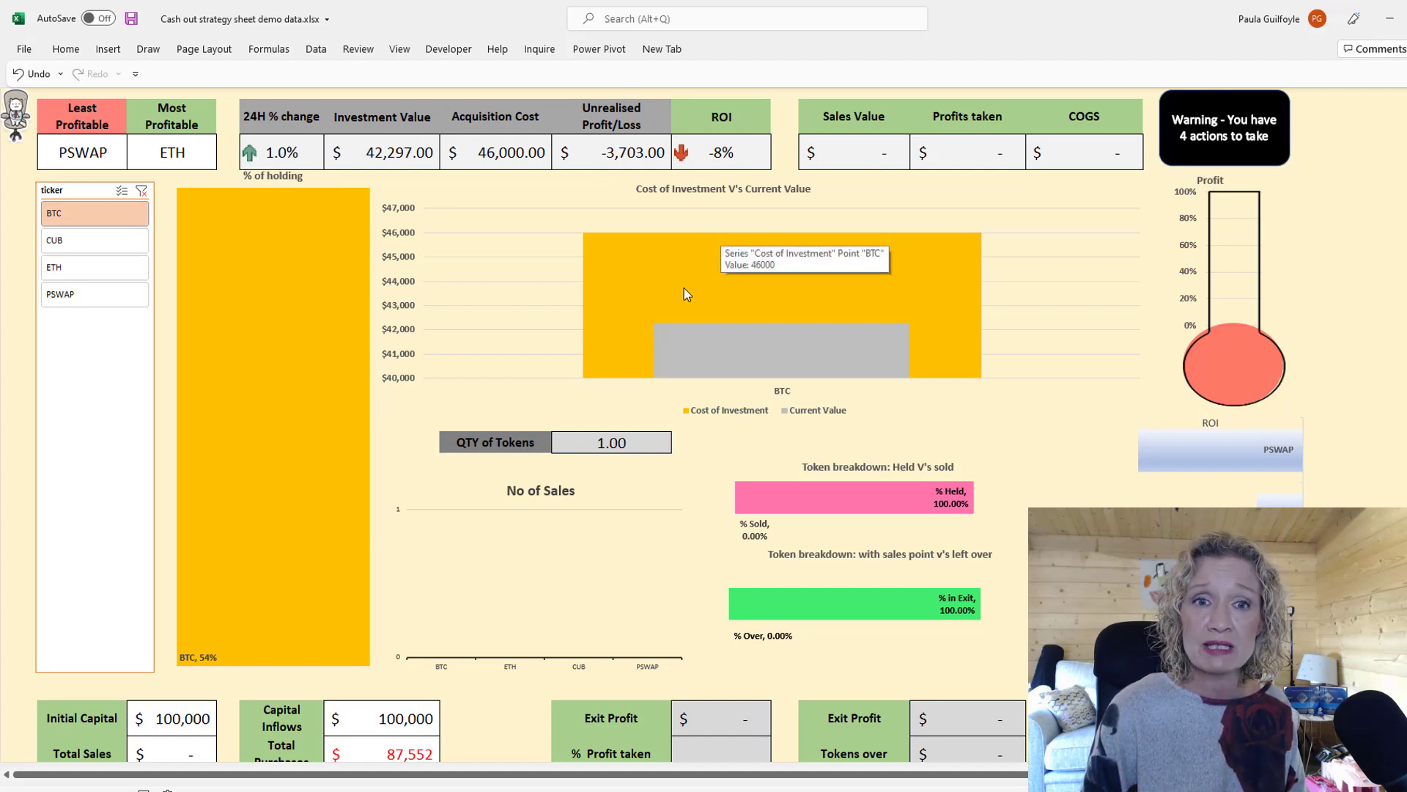
{"action": "mouse_move", "coordinate": [697, 327]}
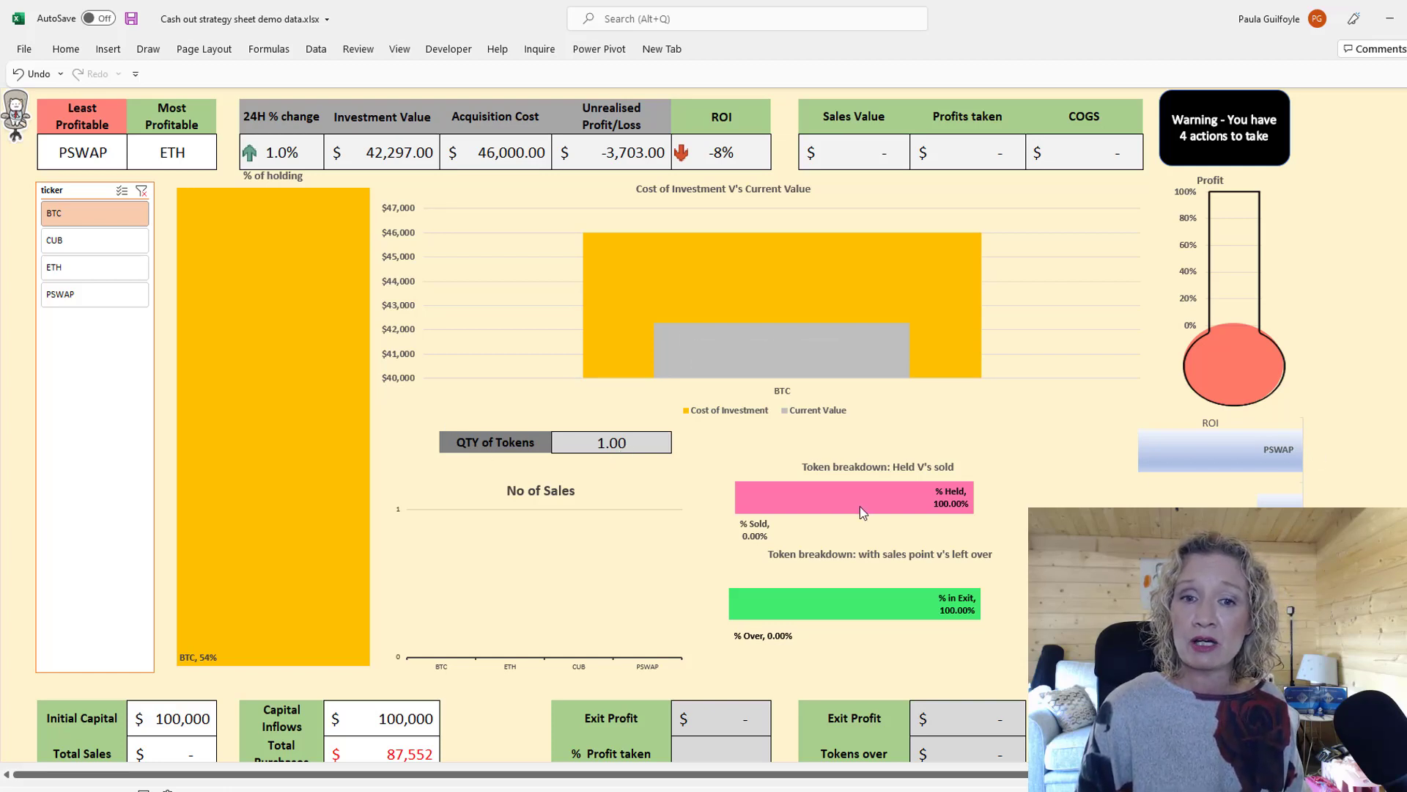
{"action": "mouse_move", "coordinate": [862, 507]}
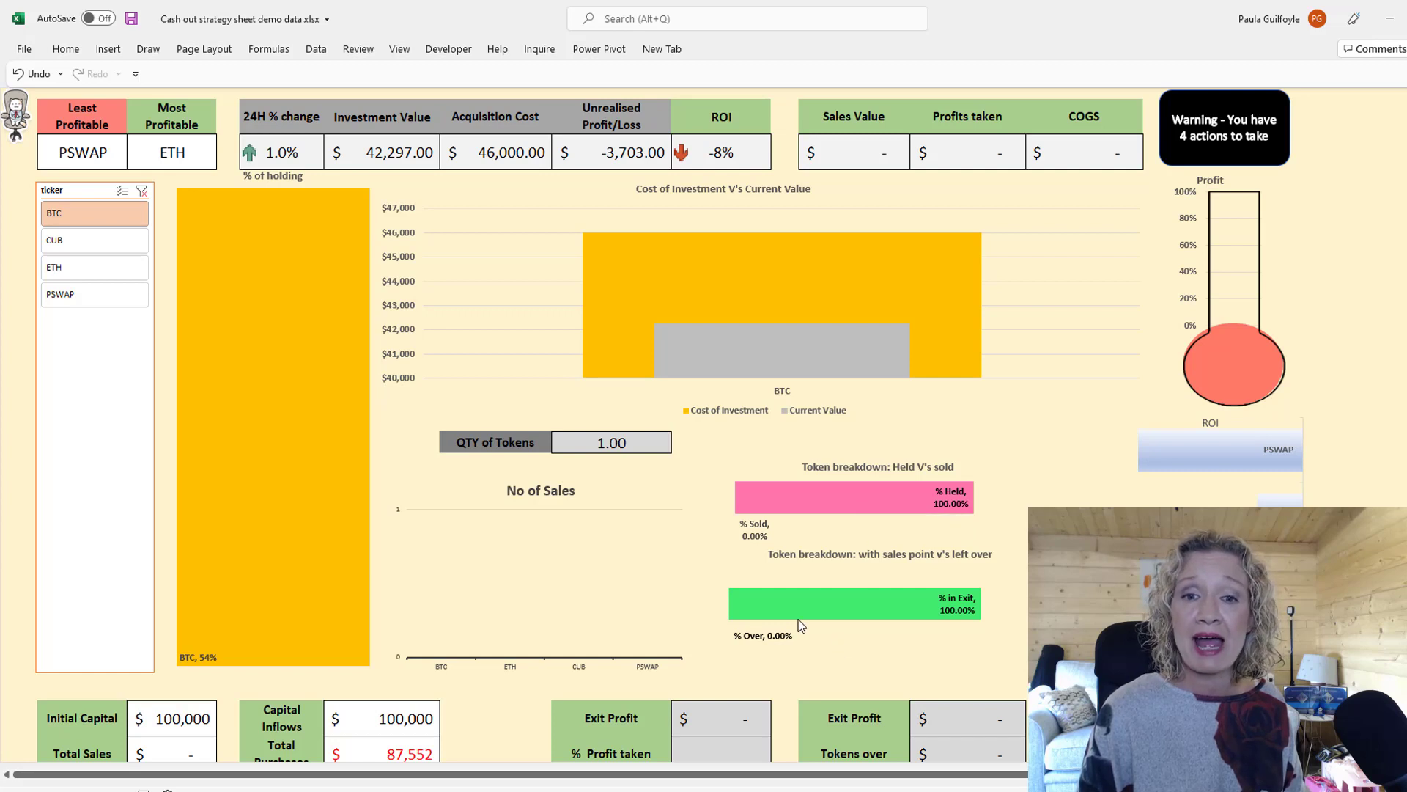
{"action": "mouse_move", "coordinate": [886, 596]}
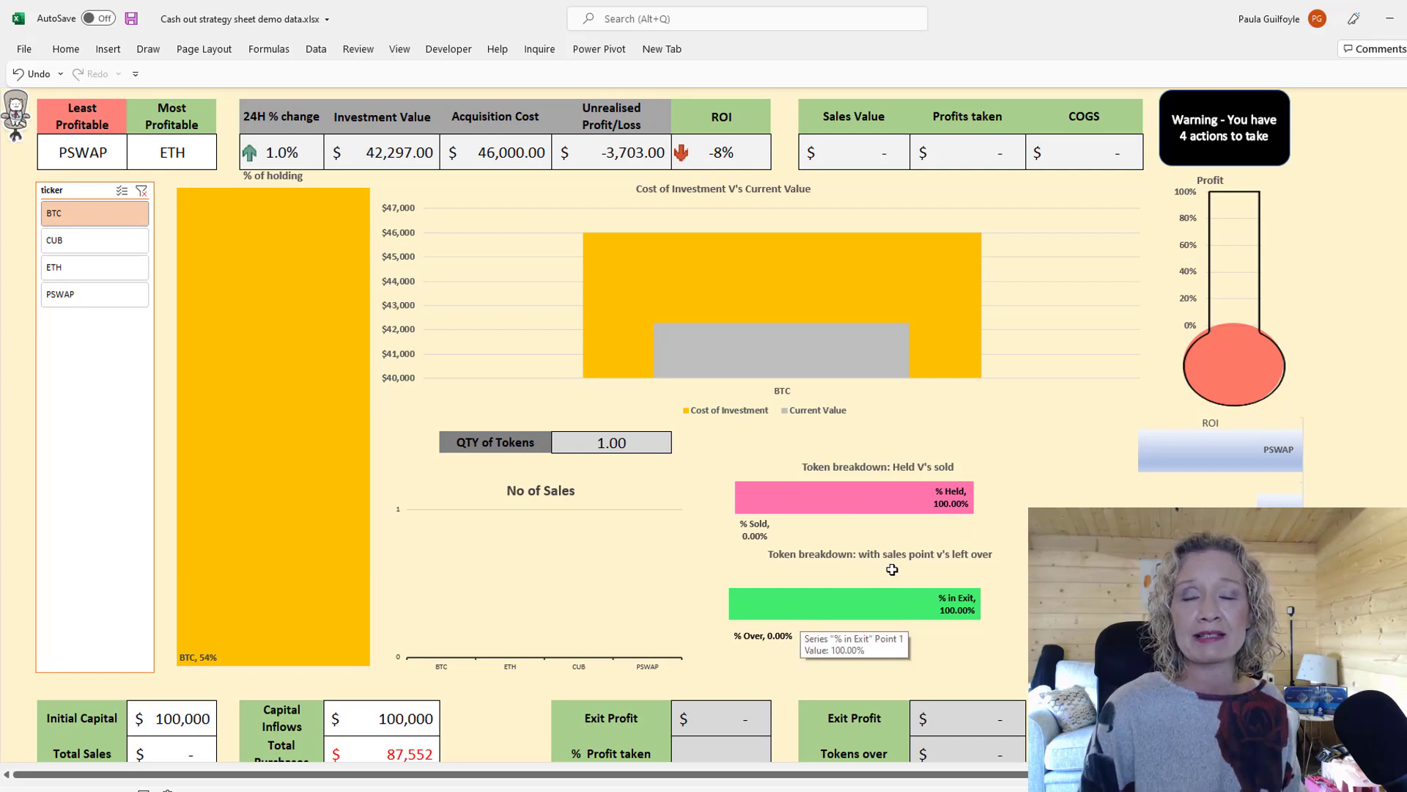
{"action": "mouse_move", "coordinate": [905, 513]}
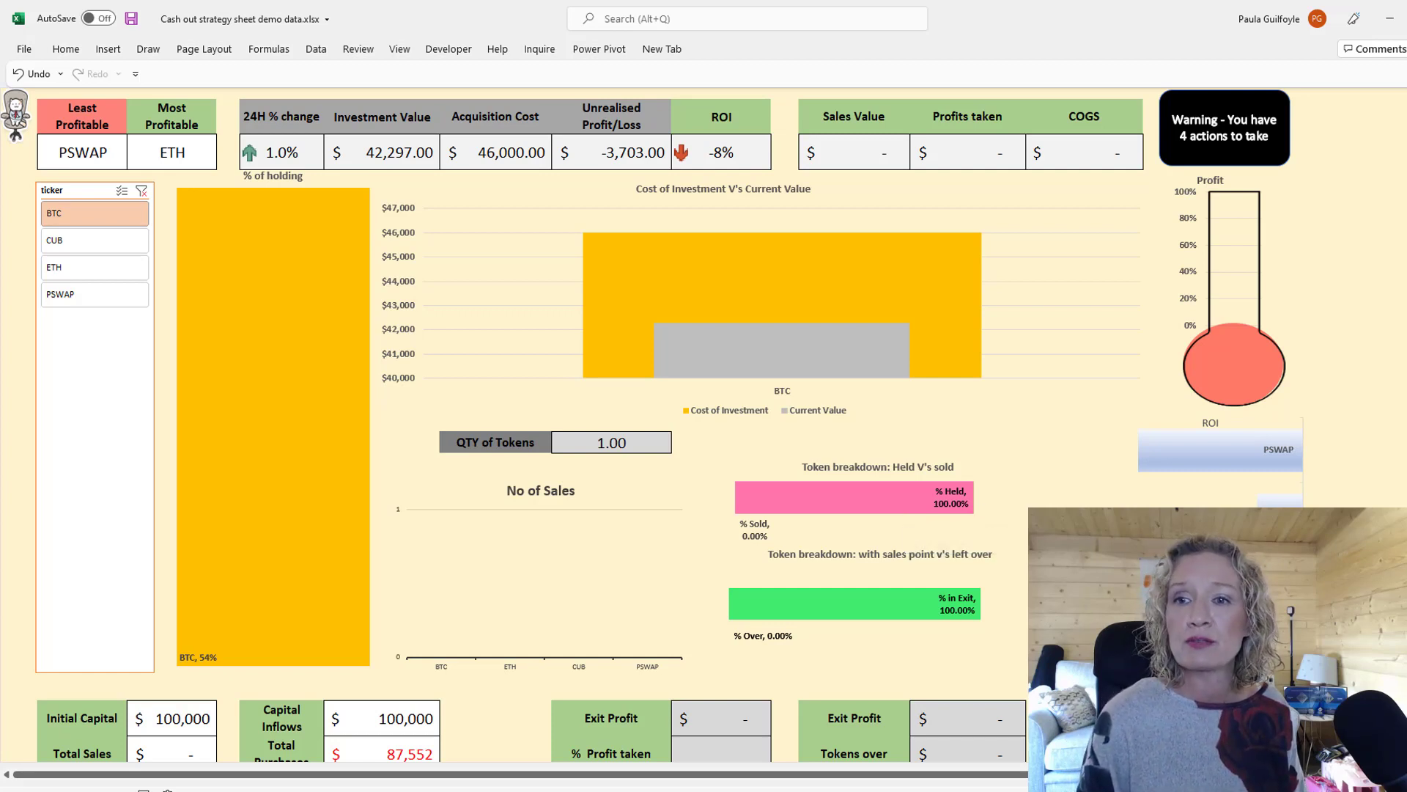
{"action": "scroll", "coordinate": [978, 490], "scroll_direction": "down", "scroll_amount": 3}
{"action": "scroll", "coordinate": [1405, 347], "scroll_direction": "down", "scroll_amount": 1}
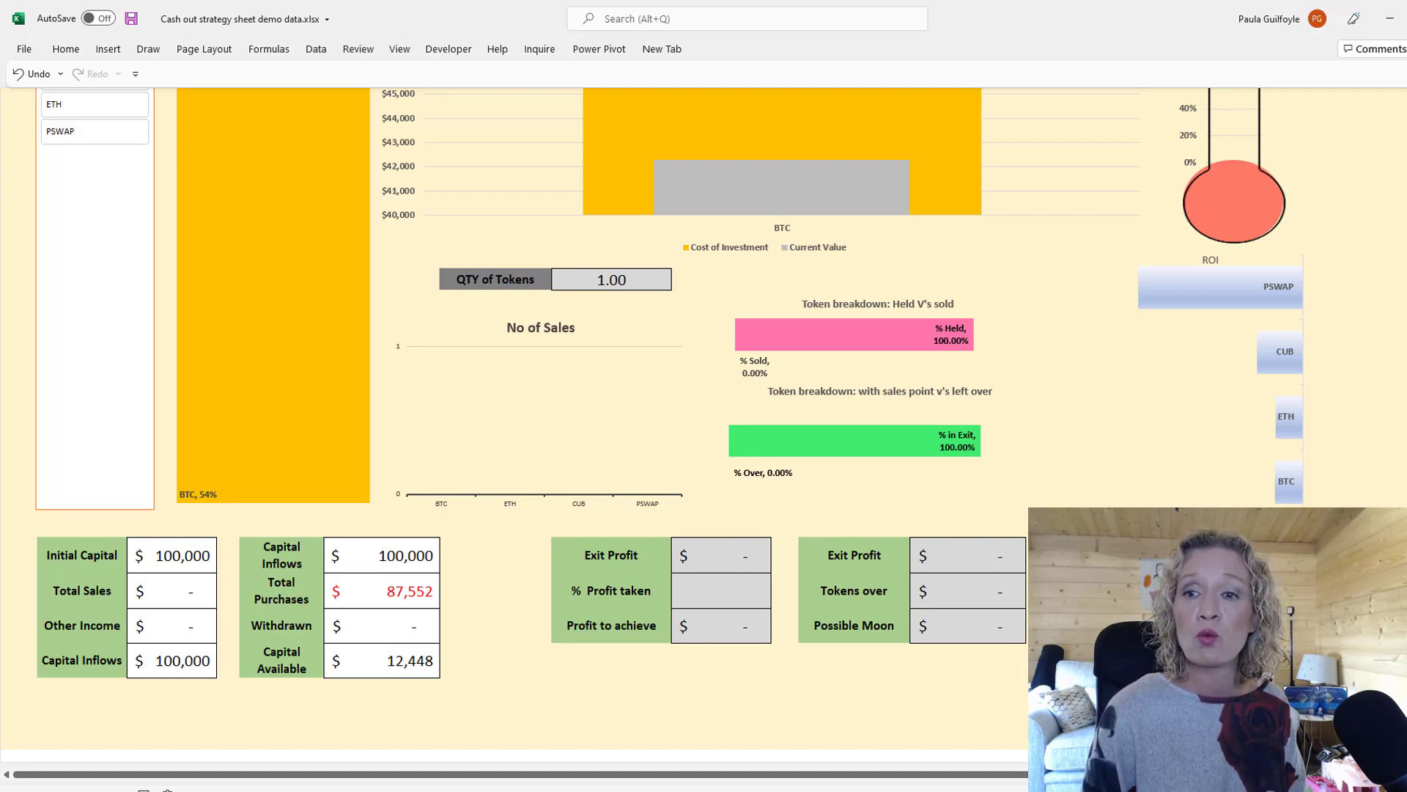
{"action": "scroll", "coordinate": [513, 425], "scroll_direction": "up", "scroll_amount": 4}
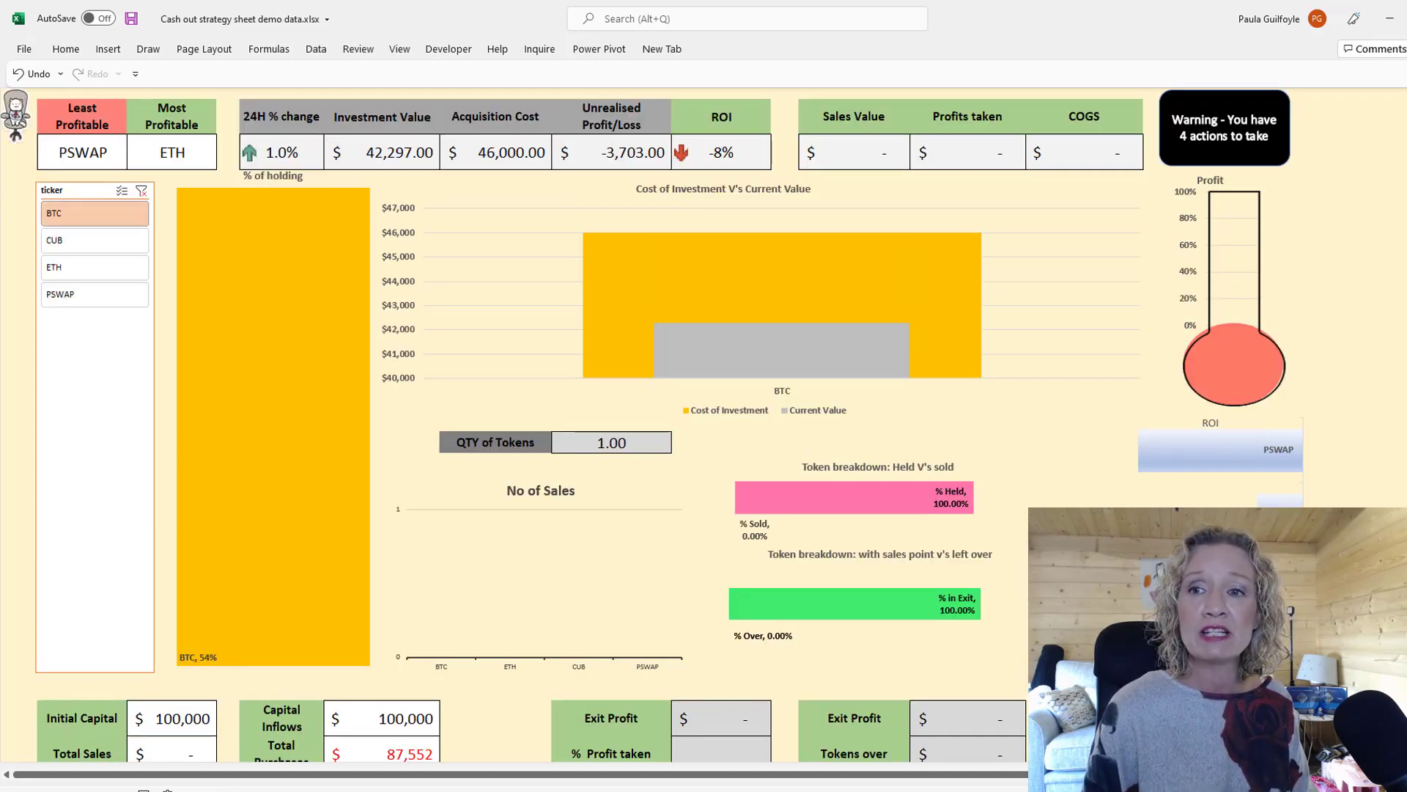
{"action": "scroll", "coordinate": [514, 425], "scroll_direction": "down", "scroll_amount": 4}
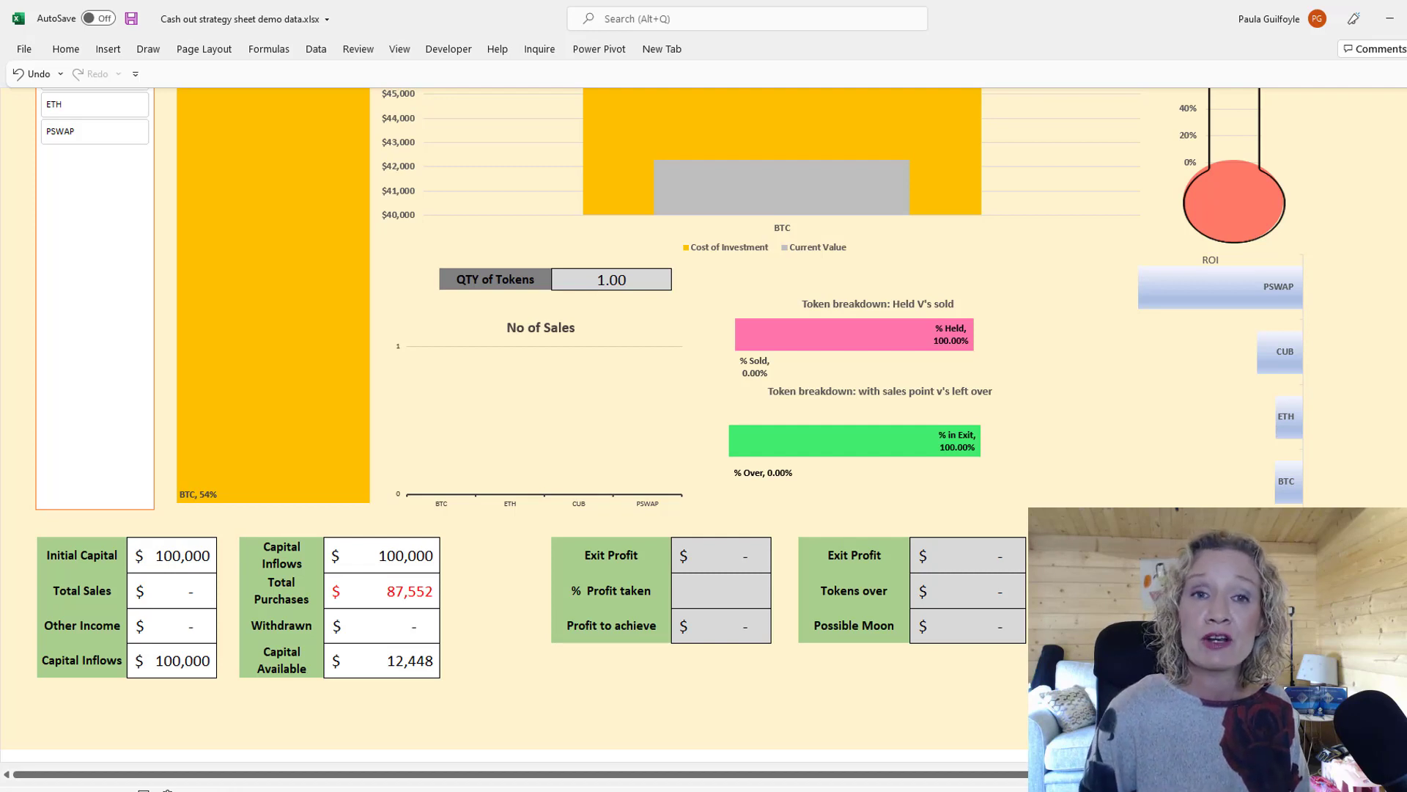
{"action": "scroll", "coordinate": [704, 366], "scroll_direction": "up", "scroll_amount": 3}
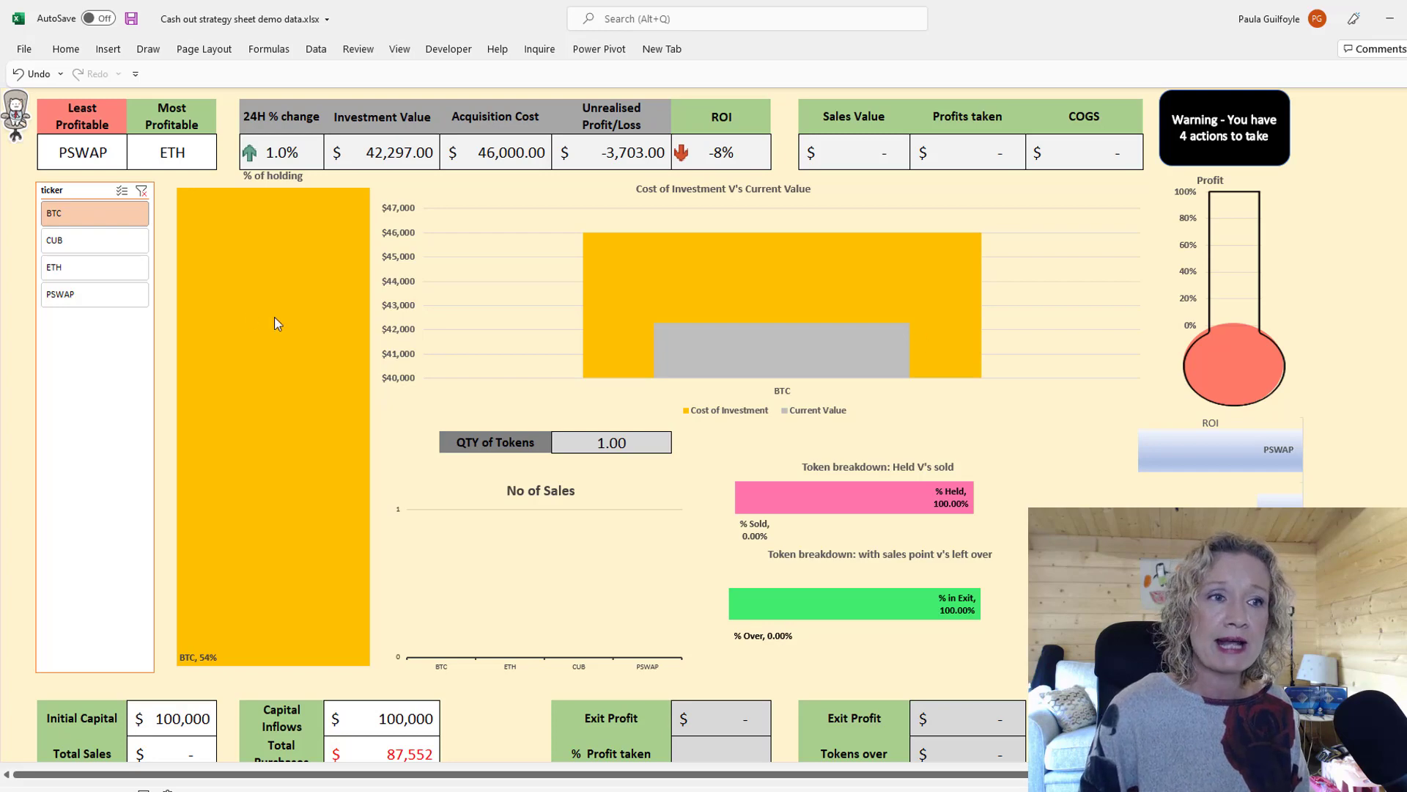
From the main menu, open Enter Transactions and check pswap's 0.10 price per coin
{"action": "left_click", "coordinate": [10, 117]}
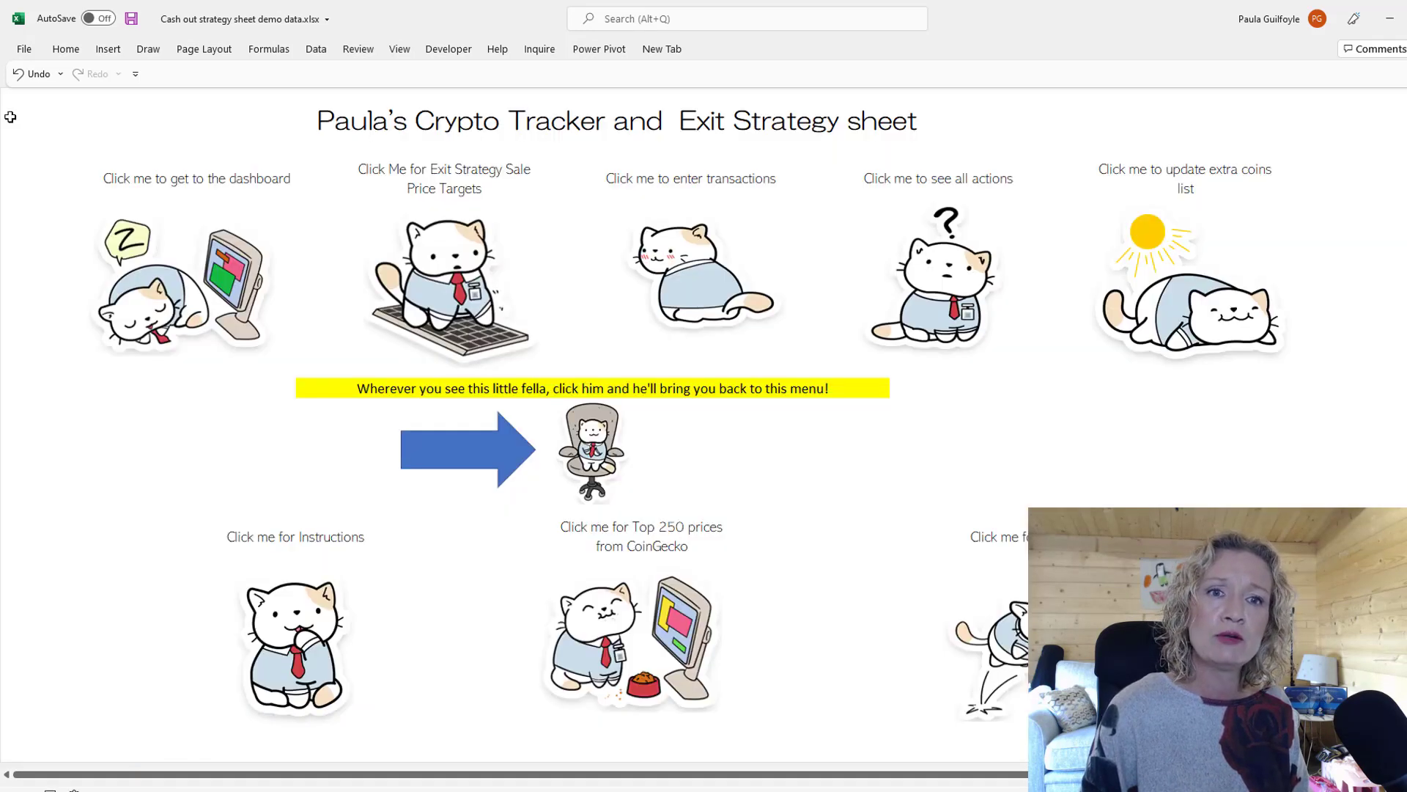
{"action": "left_click", "coordinate": [686, 278]}
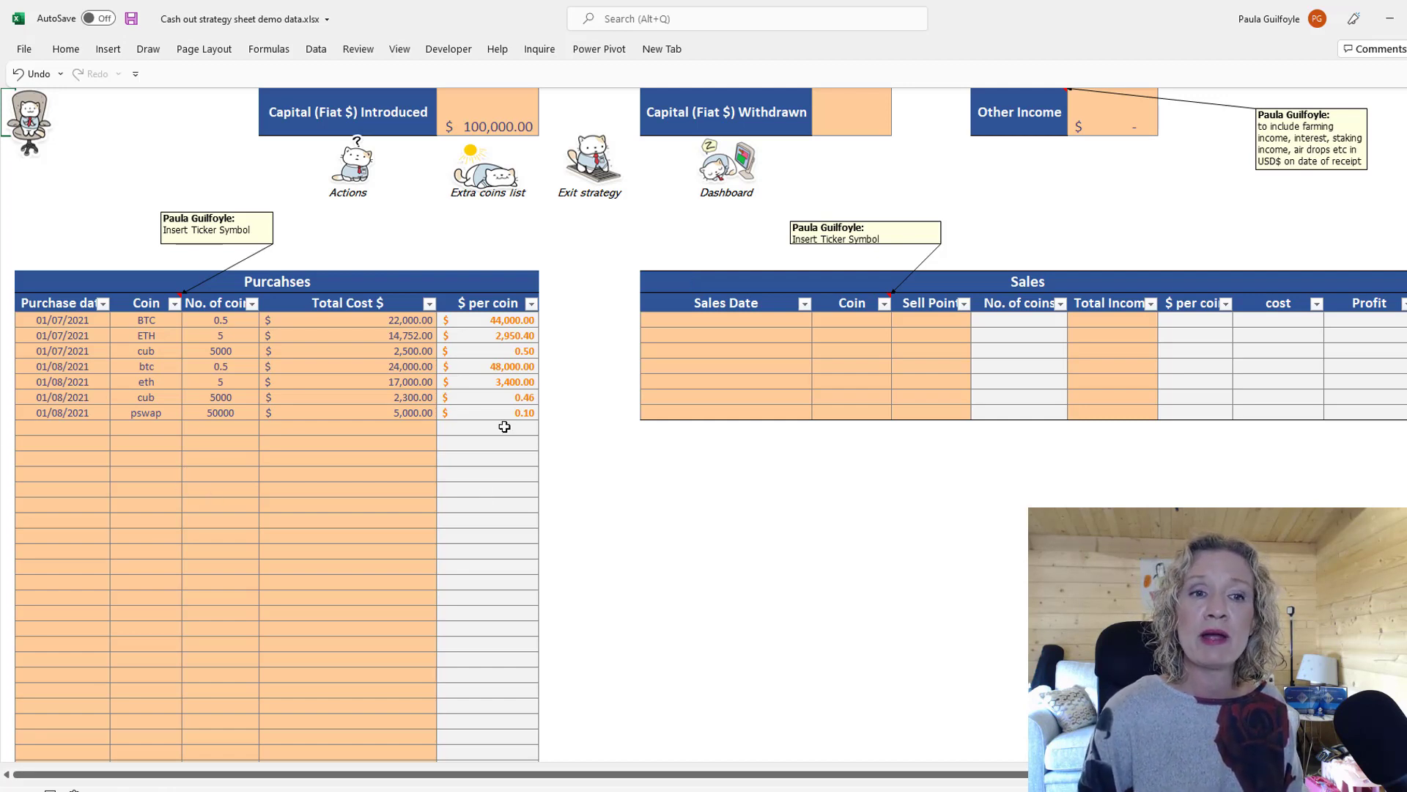
{"action": "left_click", "coordinate": [477, 411]}
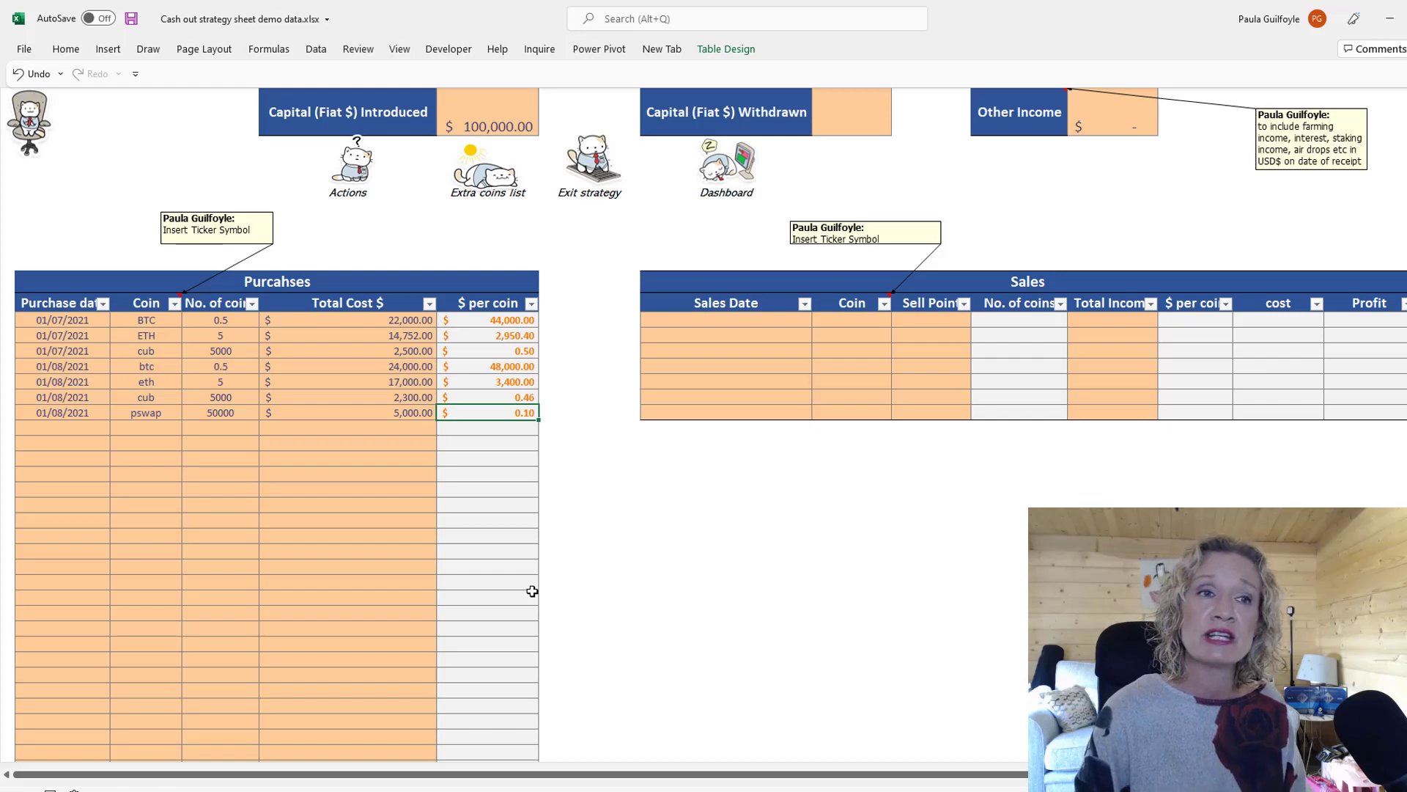
Refresh all prices again and go to the Actions sheet
{"action": "left_click", "coordinate": [275, 49]}
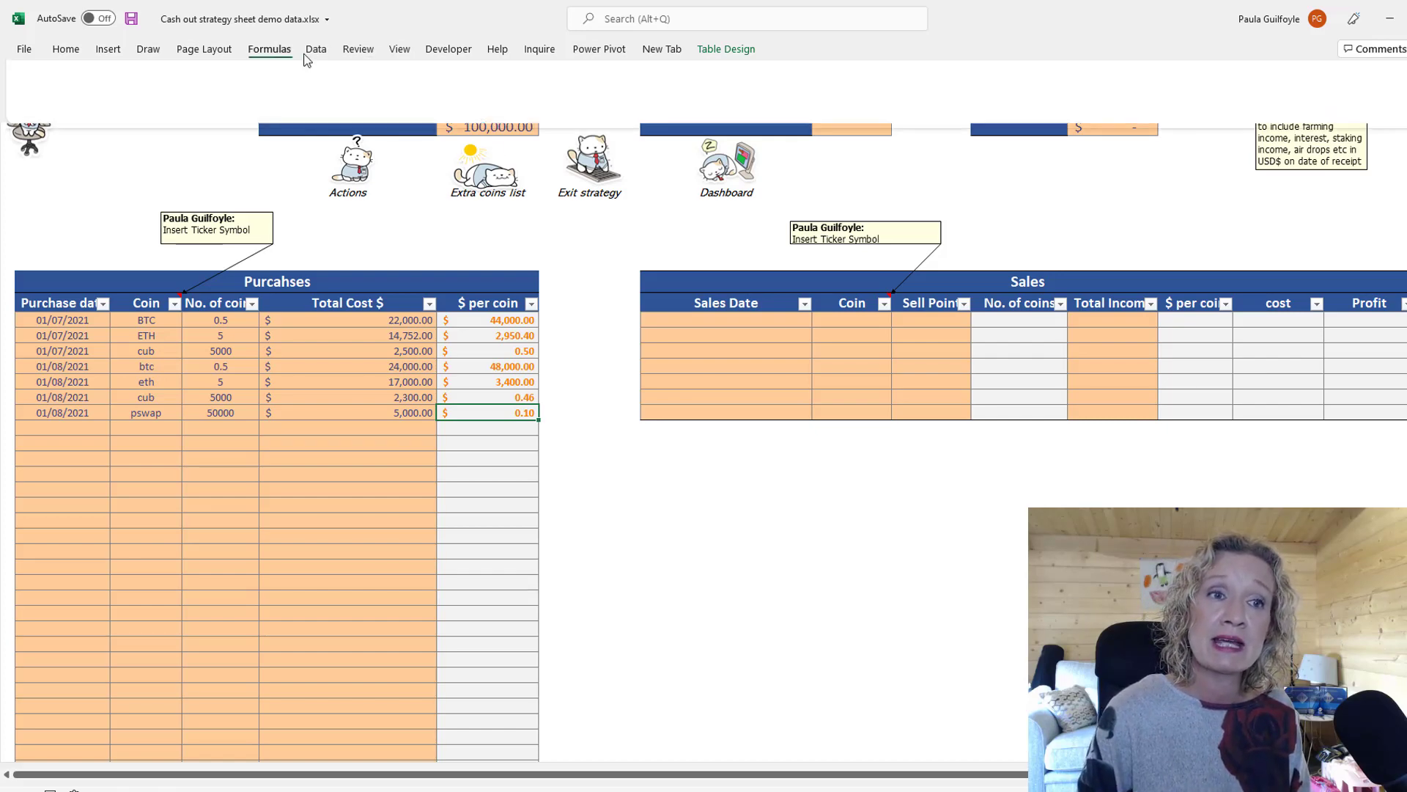
{"action": "left_click", "coordinate": [316, 50]}
{"action": "left_click", "coordinate": [334, 110]}
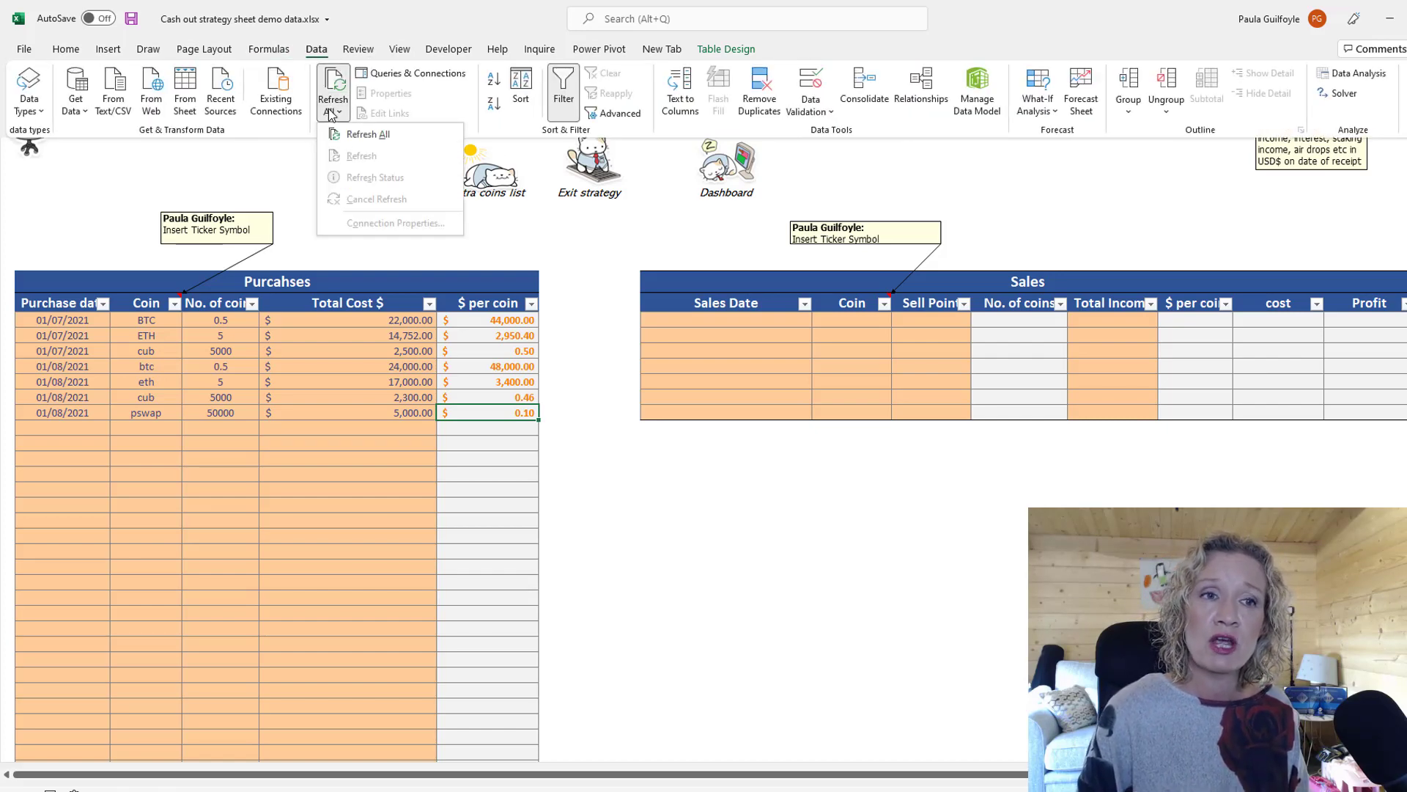
{"action": "left_click", "coordinate": [360, 136]}
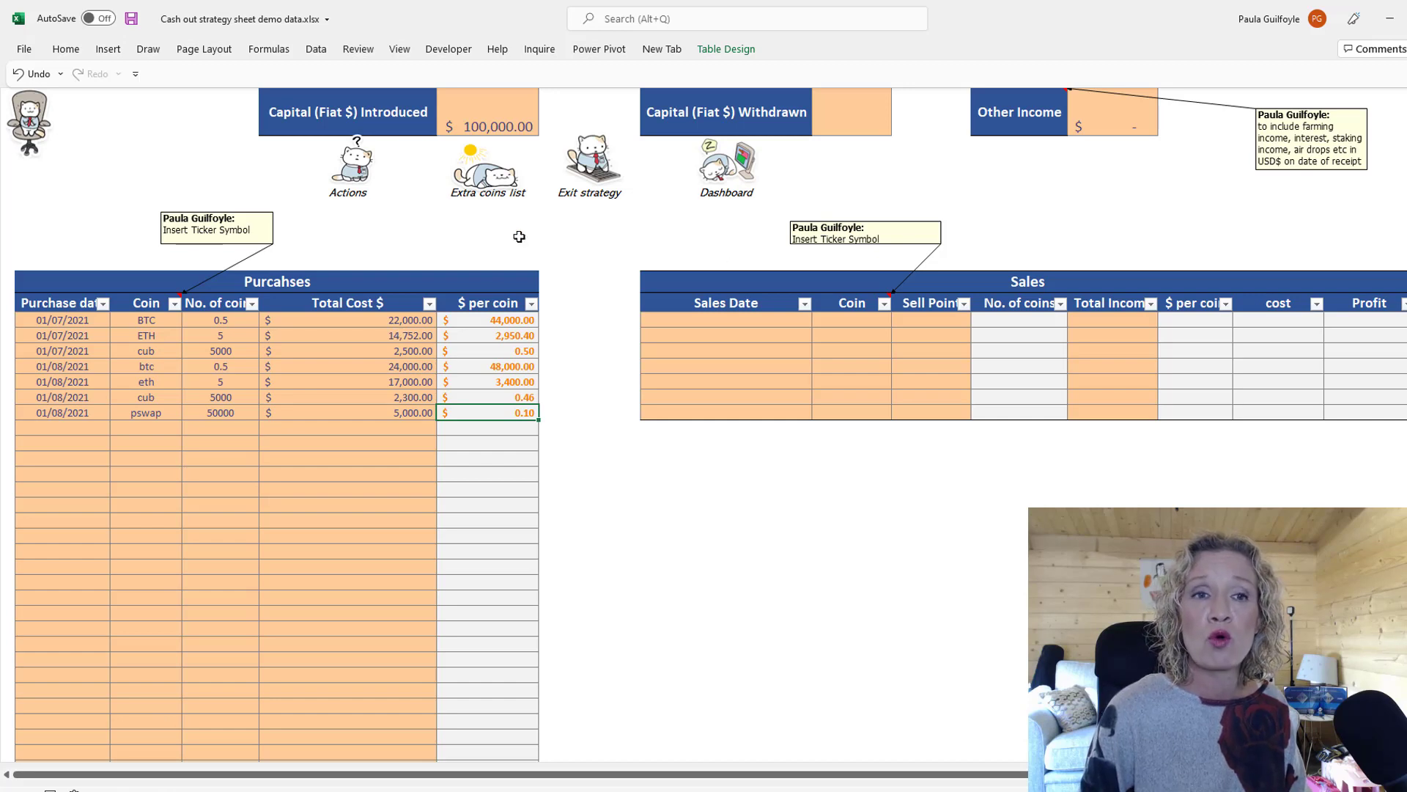
{"action": "left_click", "coordinate": [358, 170]}
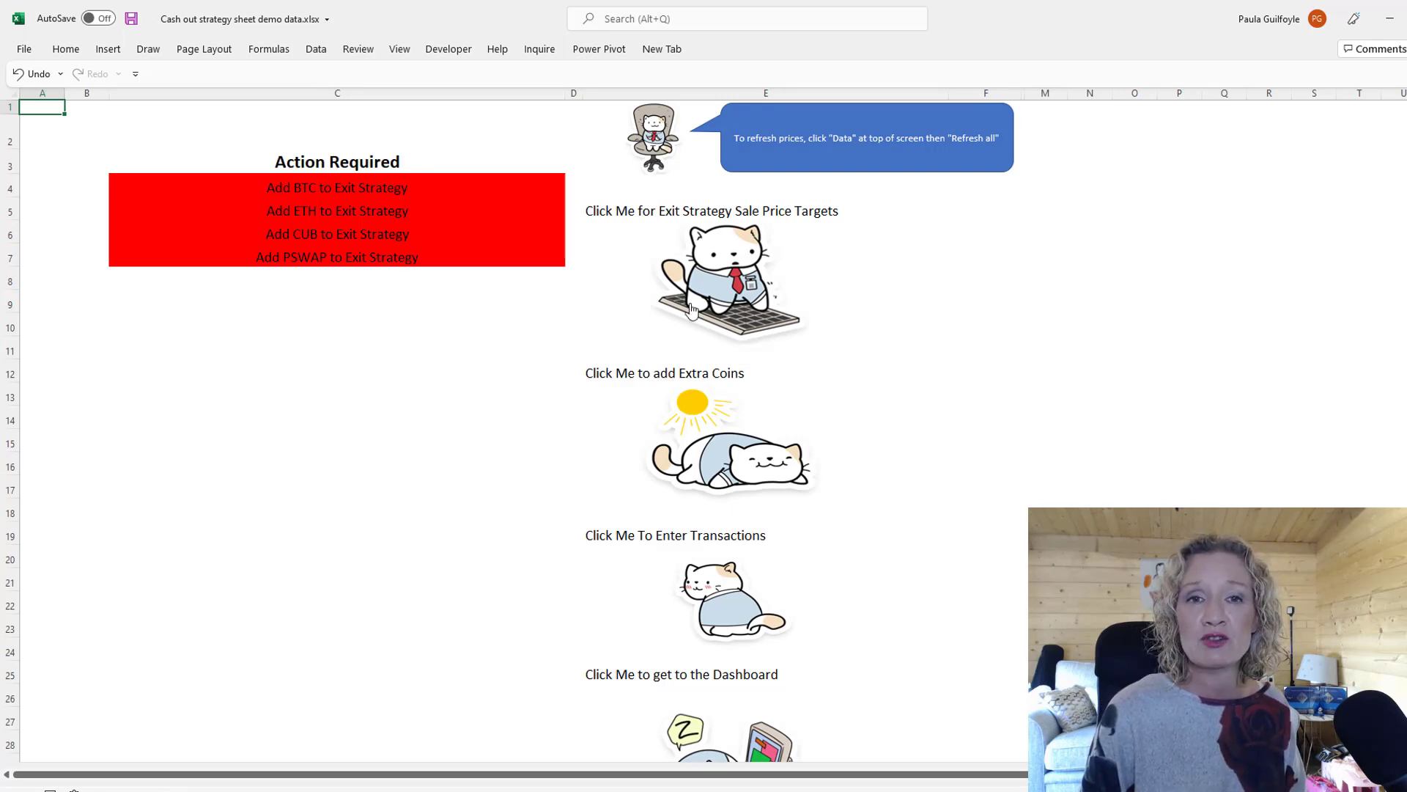
Open the Exit Strategy sale points sheet listing BTC, CUB, ETH and PSWAP holdings
{"action": "left_click", "coordinate": [736, 263]}
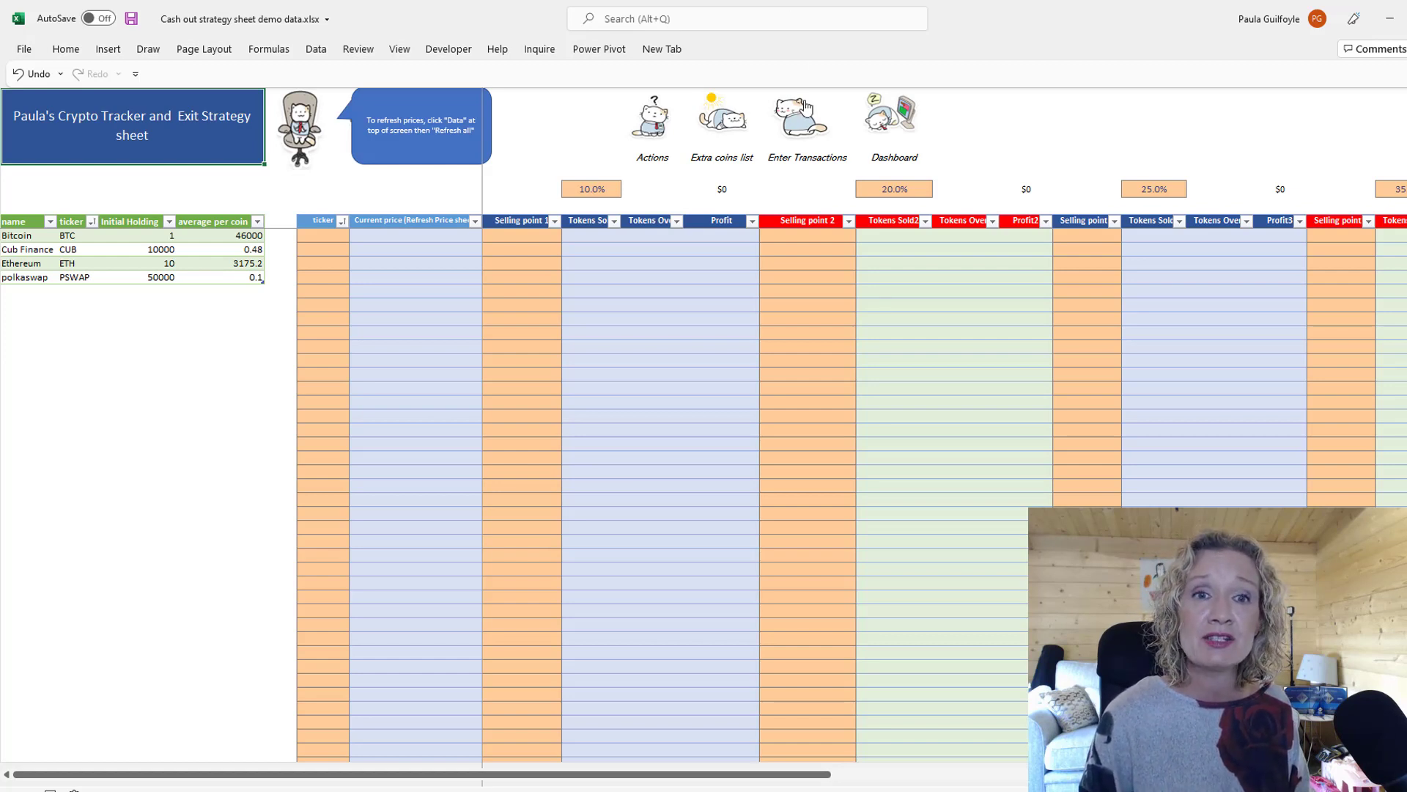
{"action": "left_click", "coordinate": [887, 132]}
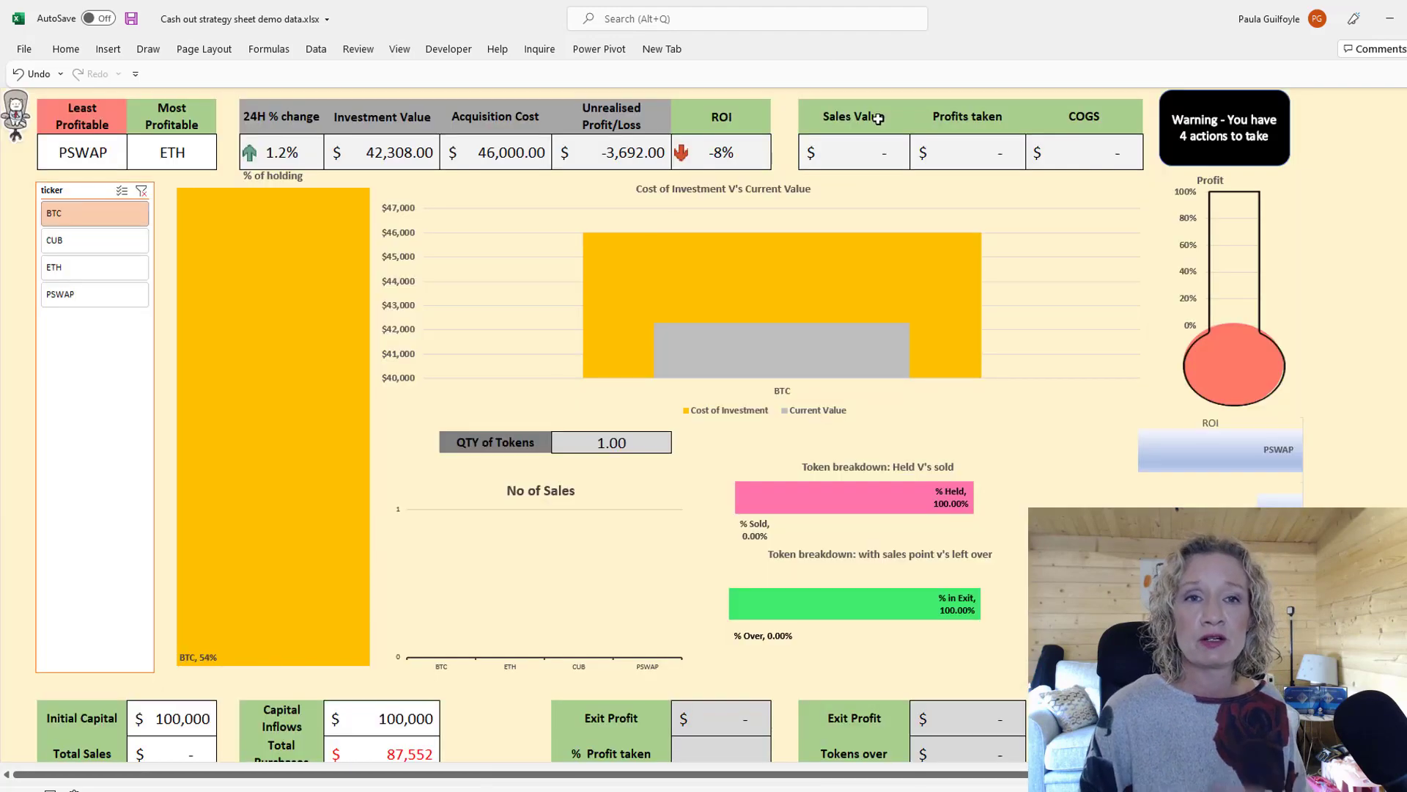